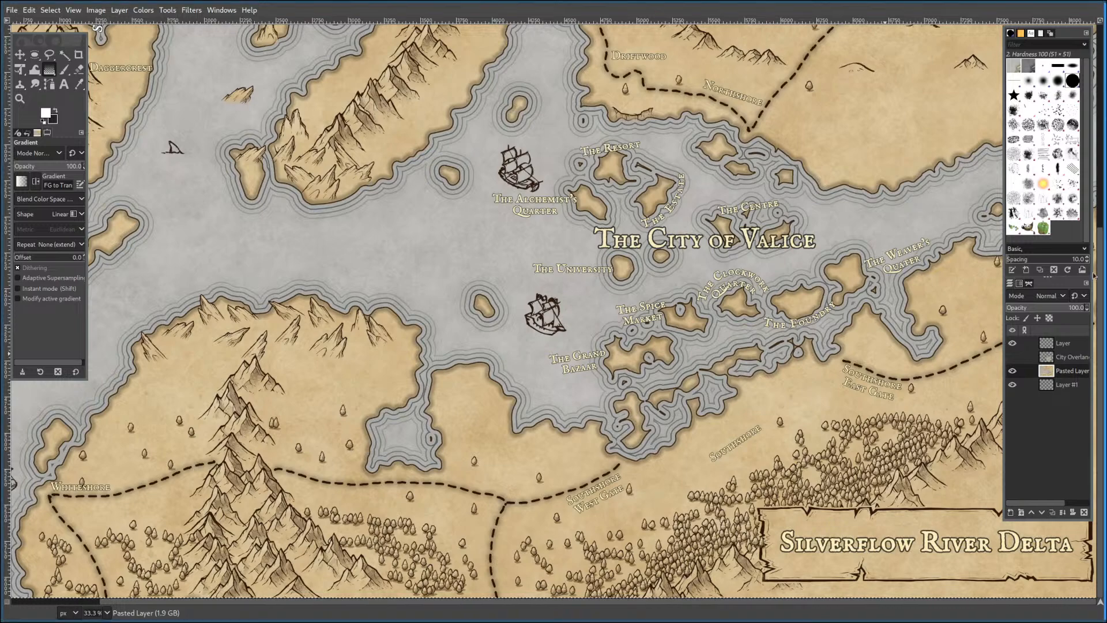
Show the City Overlay layer, examine the city artwork across the map, and hide the layer again.
scroll(626, 304, "up", 5)
scroll(626, 303, "down", 5)
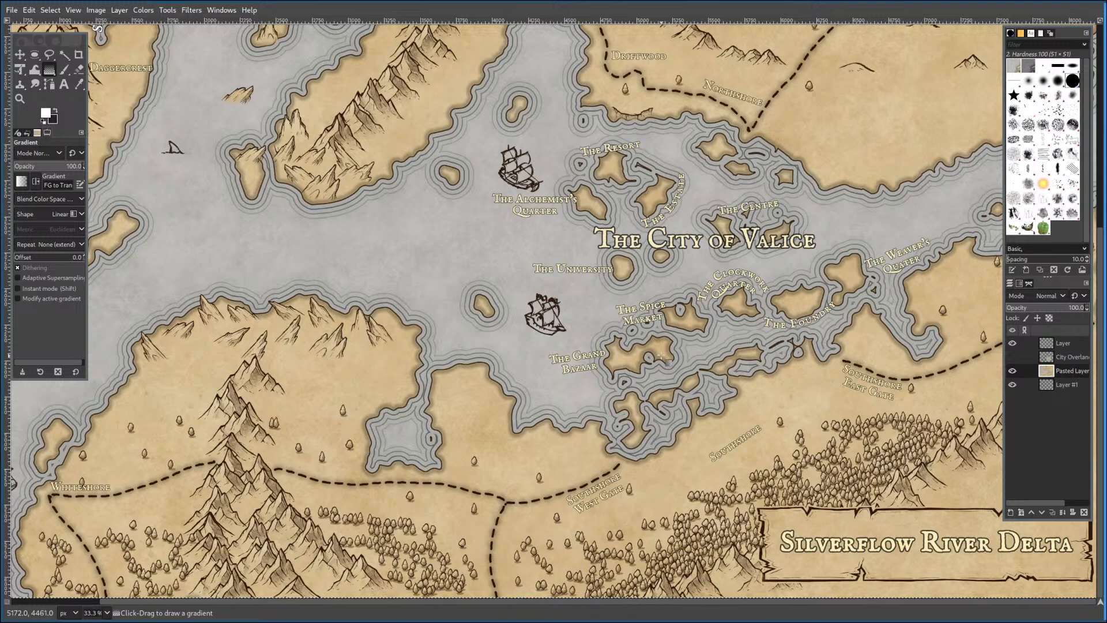
left_click(1012, 356)
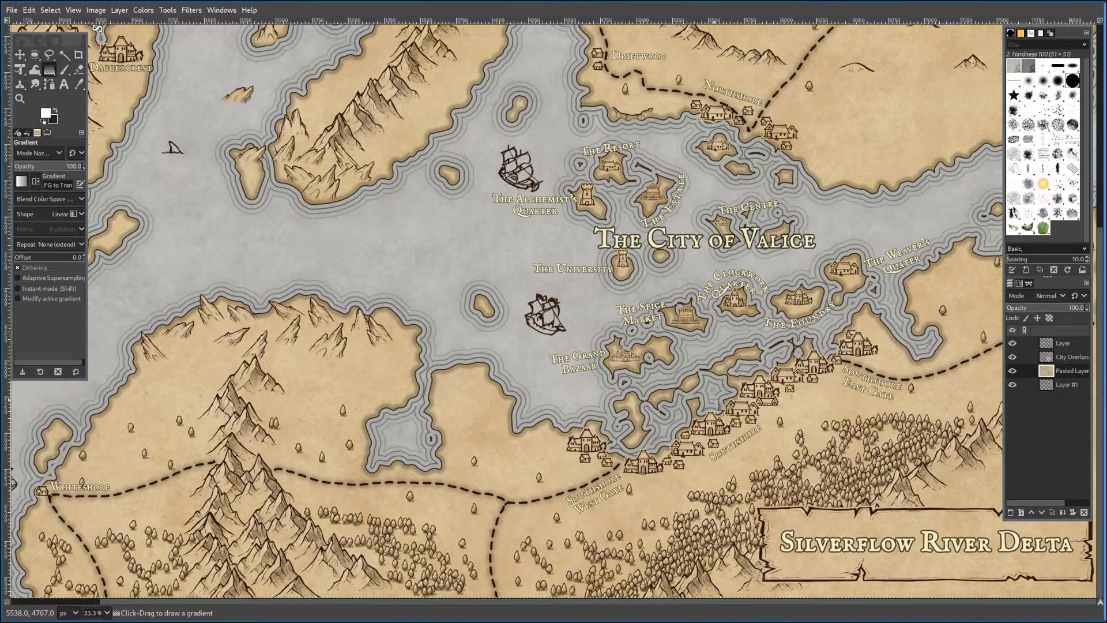
scroll(720, 406, "up", 5)
scroll(721, 407, "up", 1)
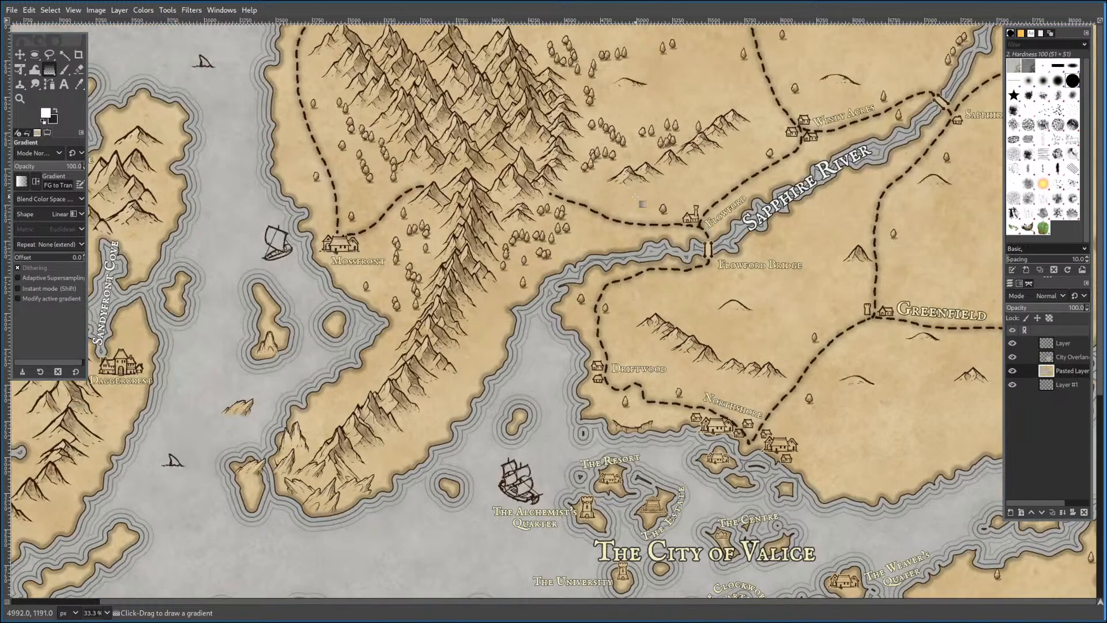
scroll(760, 290, "down", 3)
scroll(759, 289, "down", 4)
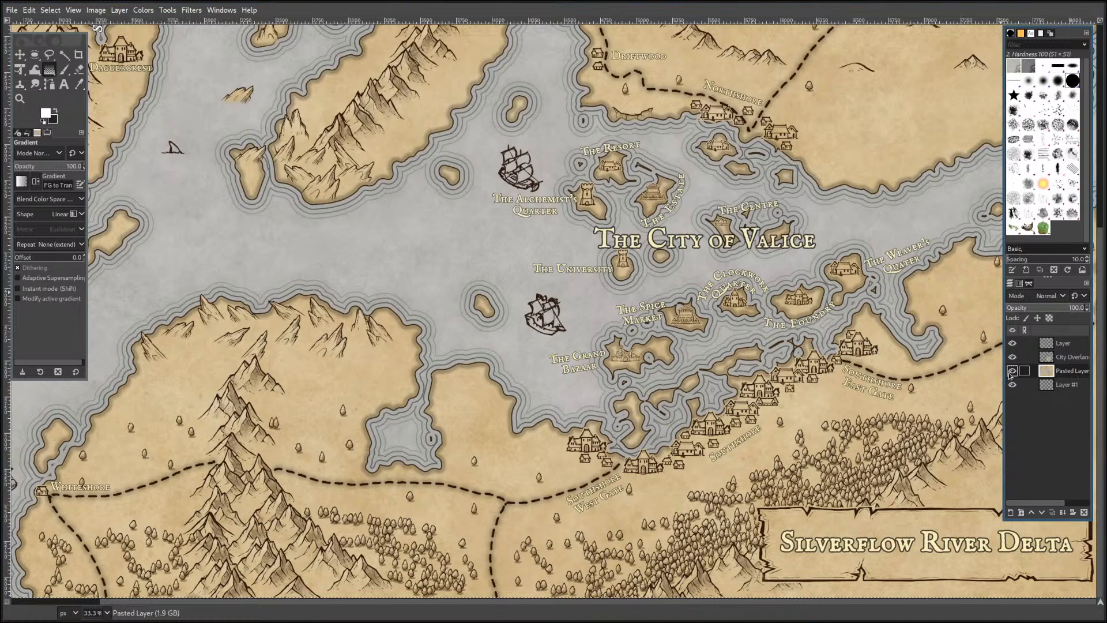
left_click(1011, 357)
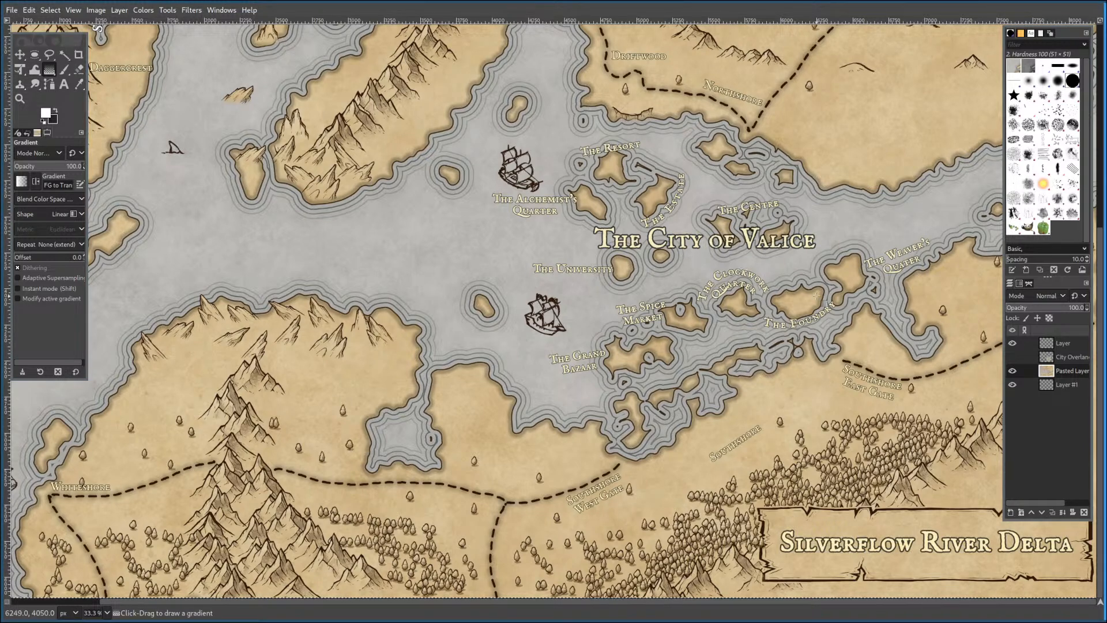
Make the topmost layer active and pick the dark brown of the coastline near Southshore as the foreground color.
scroll(815, 291, "up", 2)
scroll(819, 335, "down", 10)
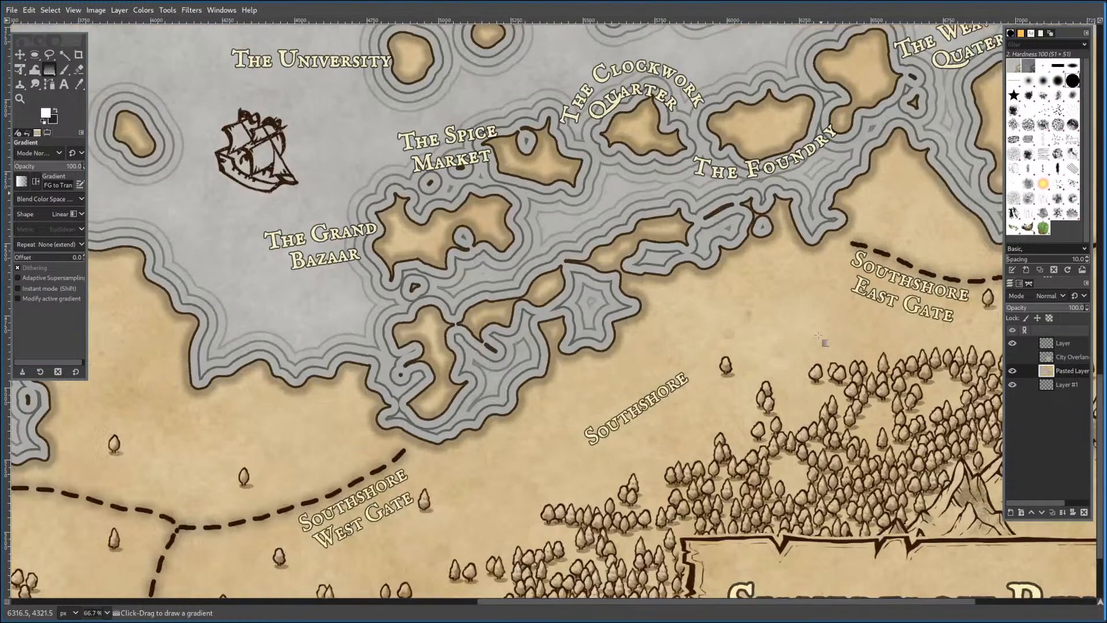
scroll(810, 333, "up", 2)
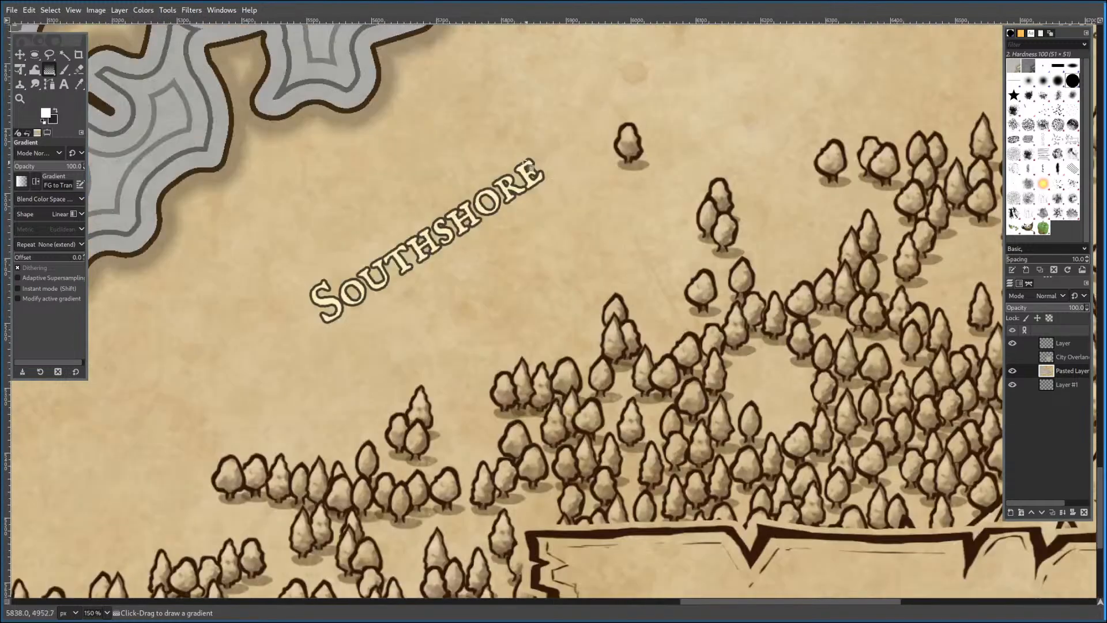
scroll(562, 185, "up", 5)
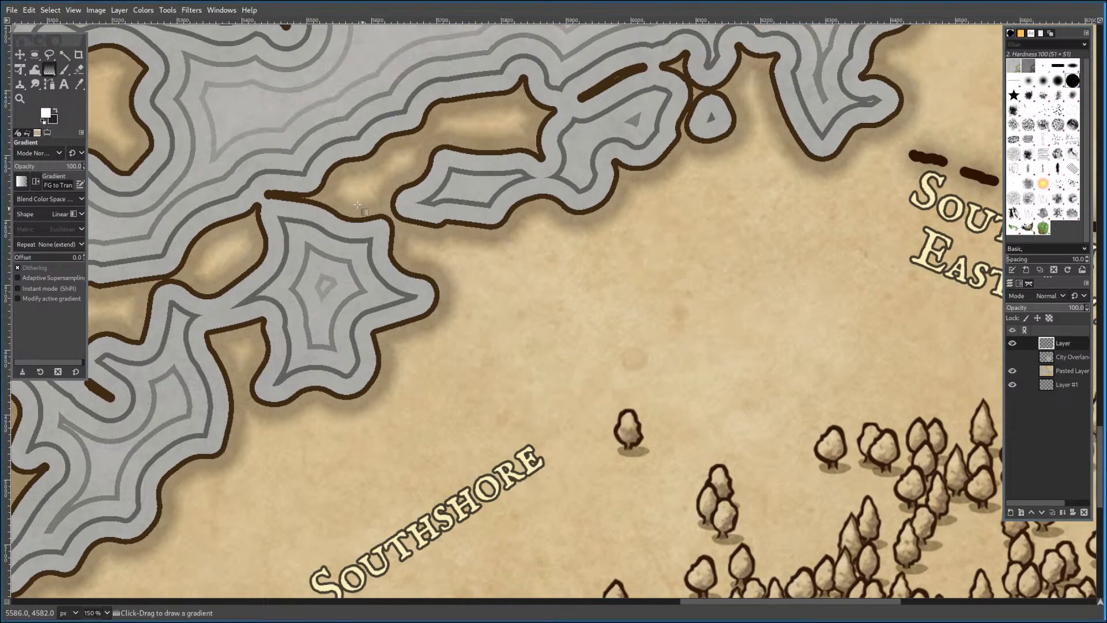
left_click(79, 85)
left_click(283, 194)
Paint thin test strokes with the size 5 Paintbrush on the land beside the Northshore road junction.
scroll(597, 201, "up", 10)
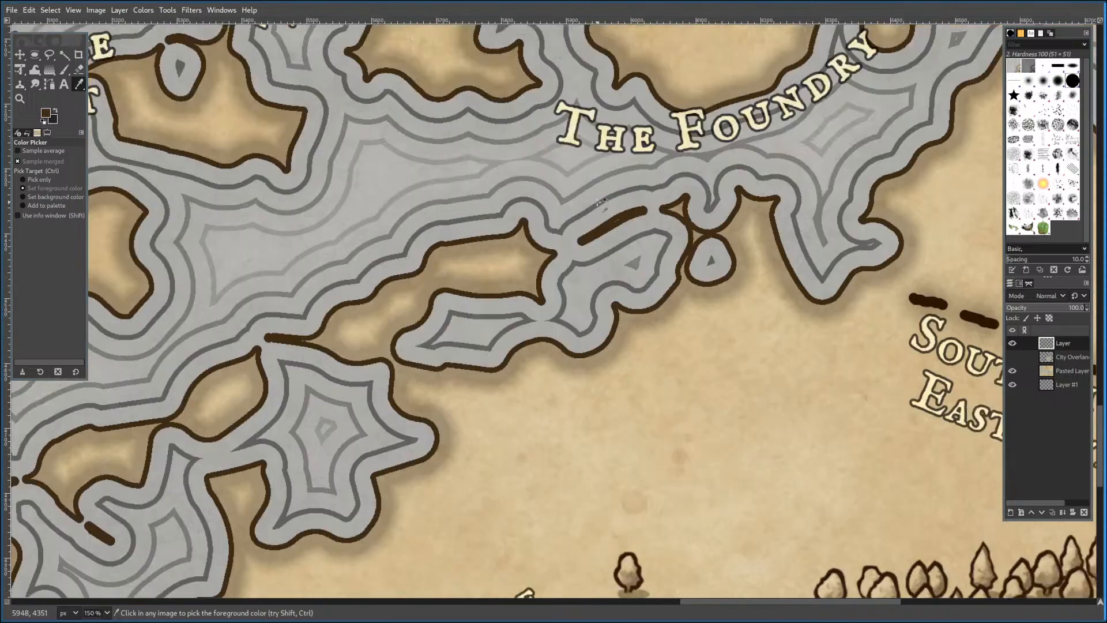
scroll(597, 201, "up", 3)
scroll(597, 201, "down", 7)
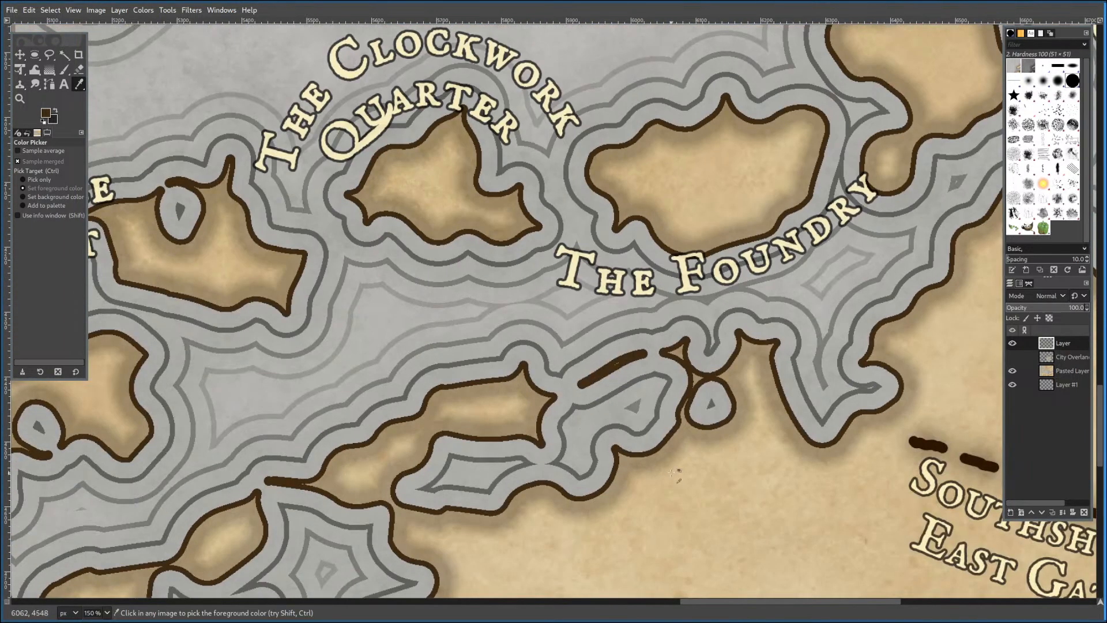
left_click_drag(700, 601, 677, 597)
scroll(750, 371, "up", 5)
scroll(750, 371, "up", 10)
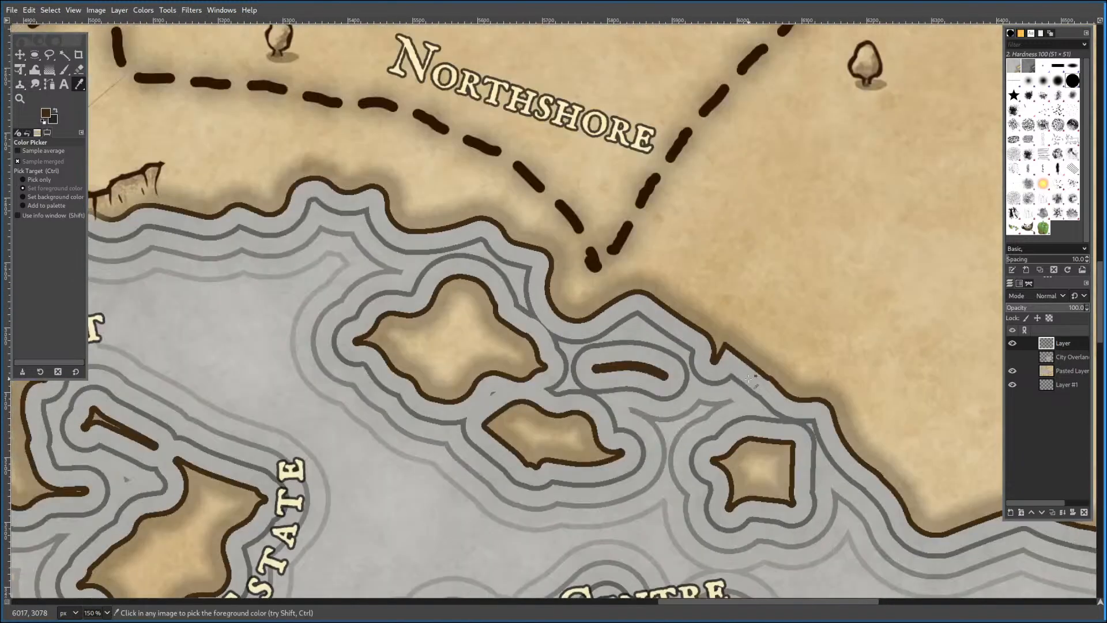
scroll(750, 377, "down", 3)
left_click(64, 69)
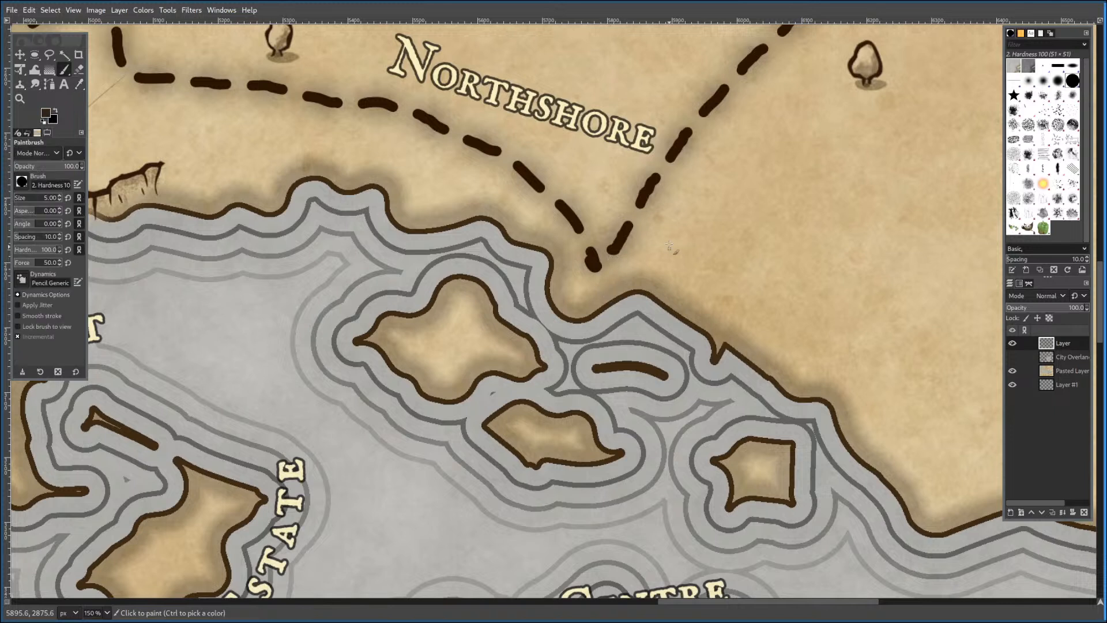
left_click_drag(568, 161, 572, 199)
left_click_drag(707, 180, 744, 324)
mouse_move(781, 164)
left_mouse_down()
mouse_move(804, 190)
mouse_move(803, 292)
left_mouse_up()
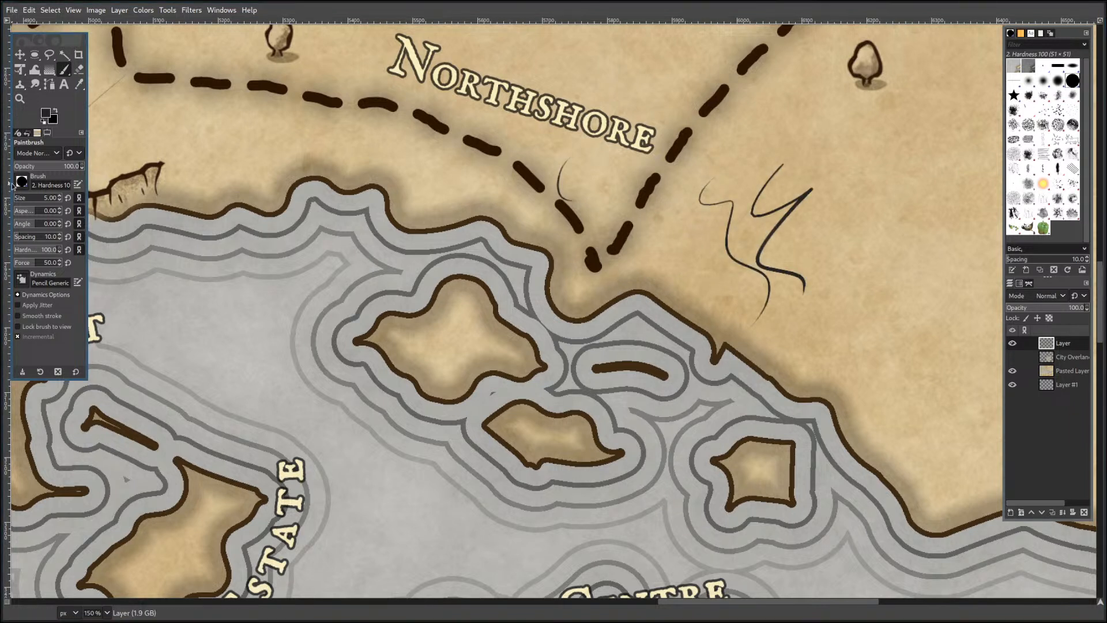
Resample the dark color from the dashed road and paint two thick test blobs east of Northshore with a greatly enlarged Paintbrush.
left_click(47, 199)
left_click_drag(48, 200, 53, 183)
left_click(79, 83)
left_click(120, 58)
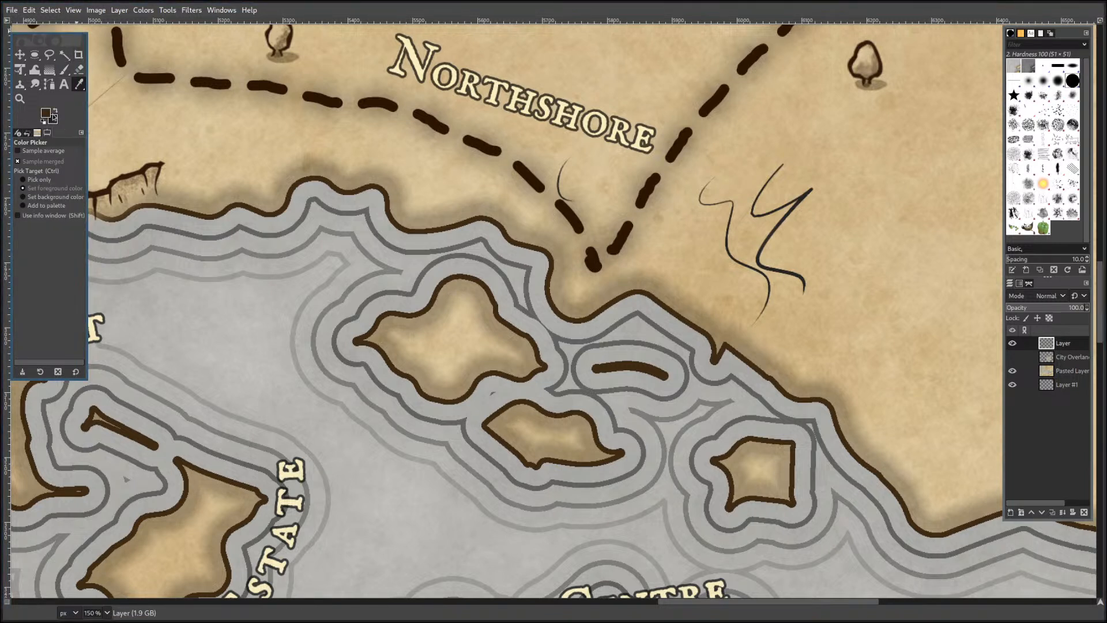
left_click(65, 69)
left_click(37, 198)
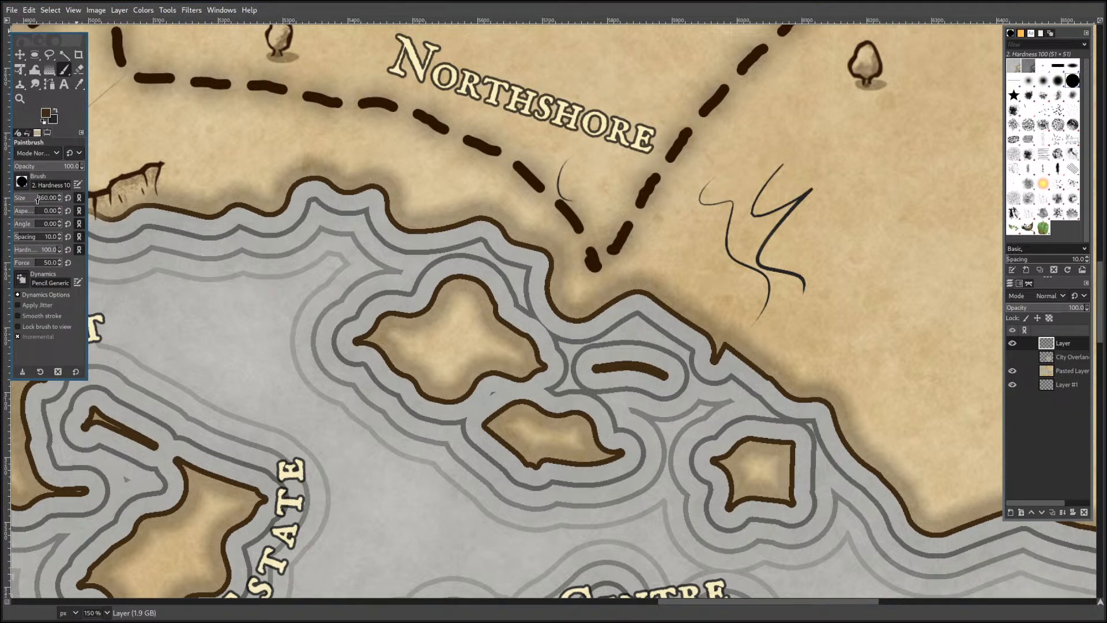
type("40")
key("Return")
type("10")
key("Return")
mouse_move(728, 168)
left_mouse_down()
mouse_move(724, 216)
mouse_move(701, 274)
left_mouse_up()
mouse_move(799, 230)
left_mouse_down()
mouse_move(824, 265)
mouse_move(847, 350)
mouse_move(809, 257)
mouse_move(798, 307)
mouse_move(839, 260)
left_mouse_up()
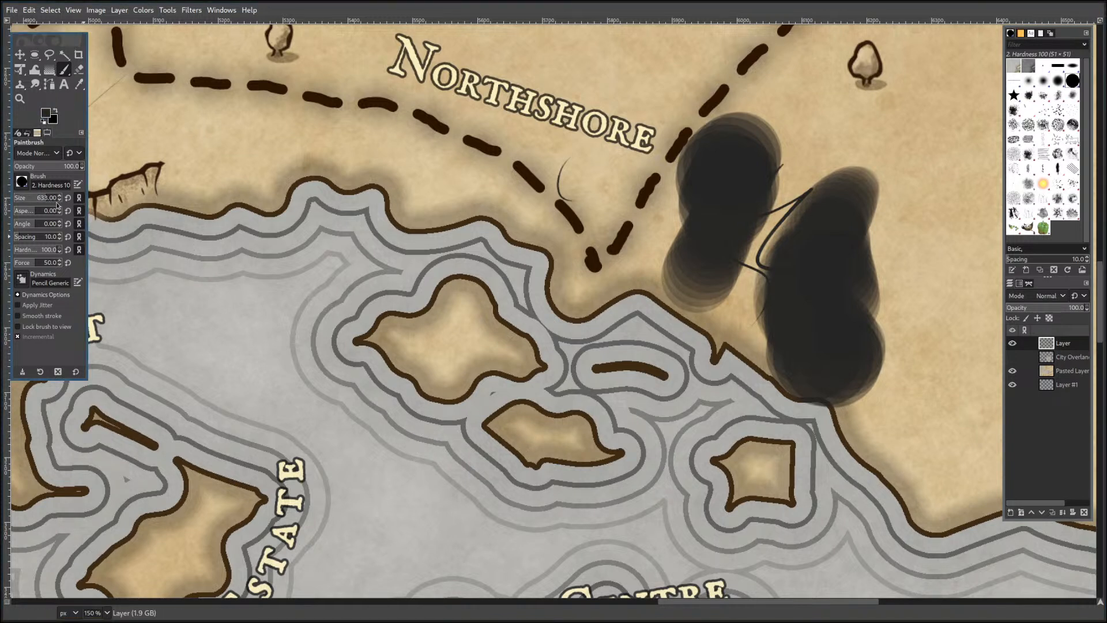
Set the Paintbrush size to 10 and paint thin test strokes around the blobs near Northshore.
type("100")
key("Return")
mouse_move(587, 154)
left_mouse_down()
mouse_move(590, 173)
mouse_move(616, 188)
left_mouse_up()
mouse_move(753, 141)
left_mouse_down()
mouse_move(900, 180)
mouse_move(945, 319)
mouse_move(925, 374)
left_mouse_up()
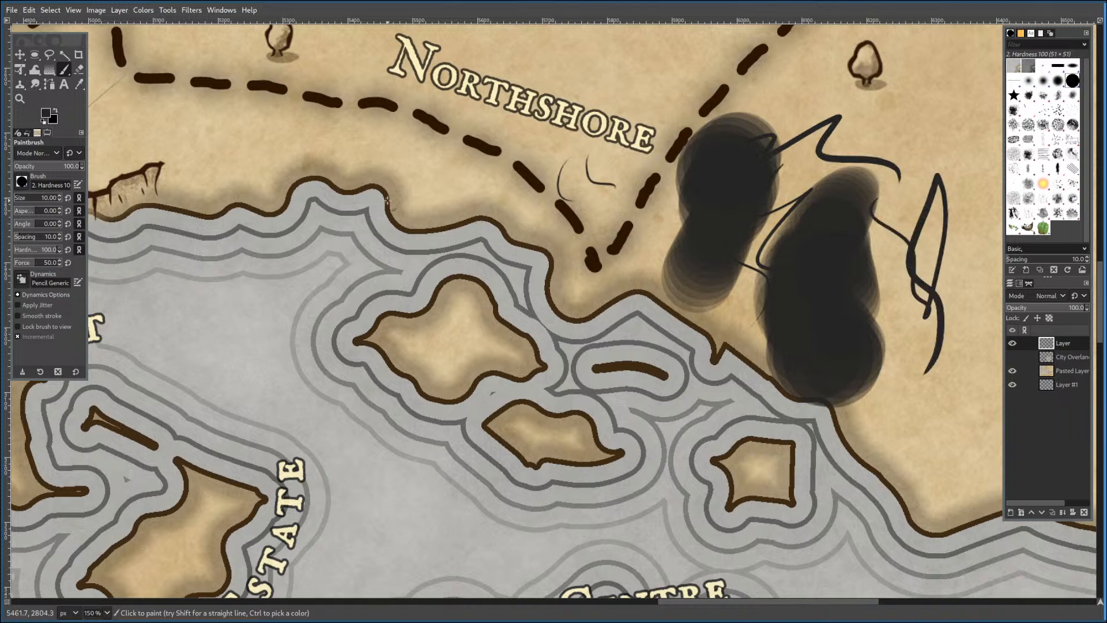
Erase all test strokes and blobs around Northshore with the large Eraser.
key("shift+e")
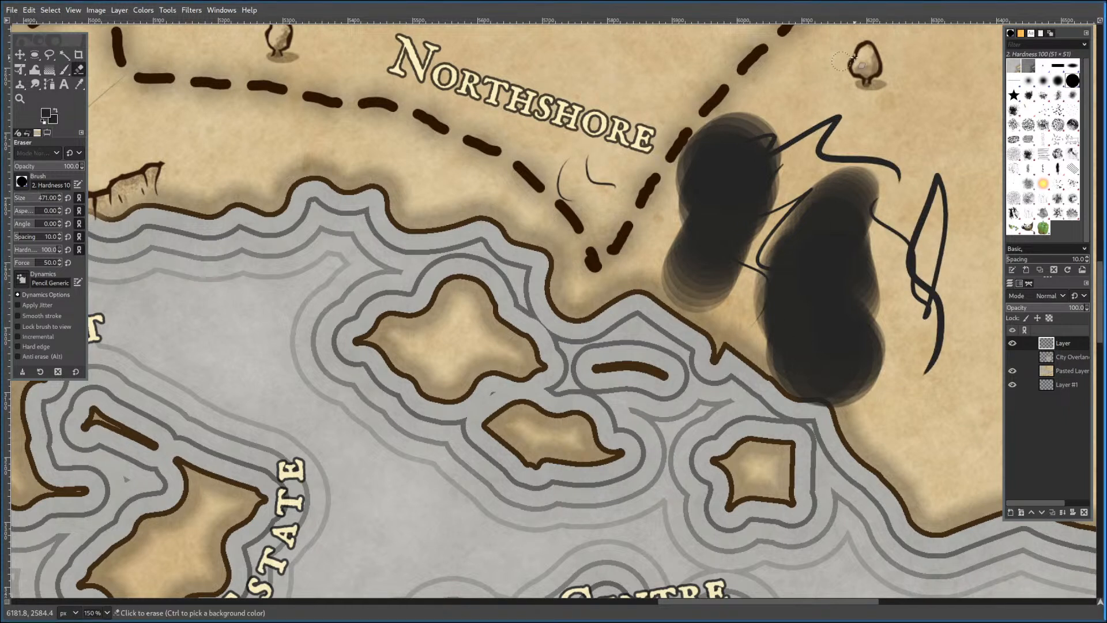
mouse_move(717, 222)
left_mouse_down()
mouse_move(731, 173)
mouse_move(836, 277)
mouse_move(882, 248)
left_mouse_up()
mouse_move(684, 249)
left_mouse_down()
mouse_move(768, 208)
mouse_move(798, 306)
mouse_move(869, 377)
mouse_move(778, 323)
left_mouse_up()
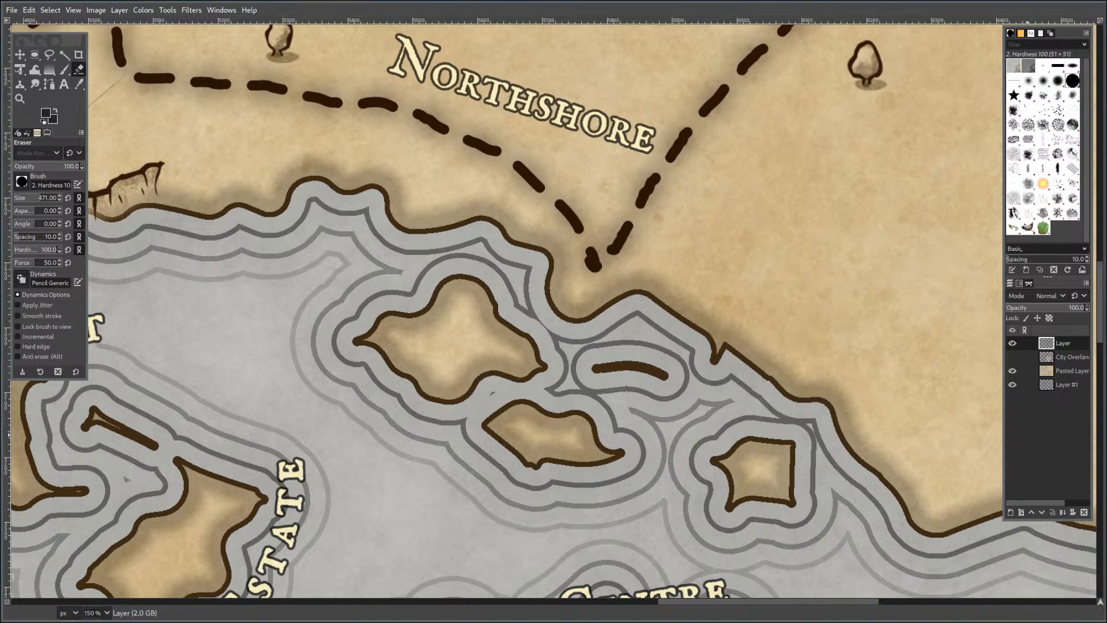
Pick the parchment tan beside the dashed road and paint over the road junction just below the Northshore label.
key("p")
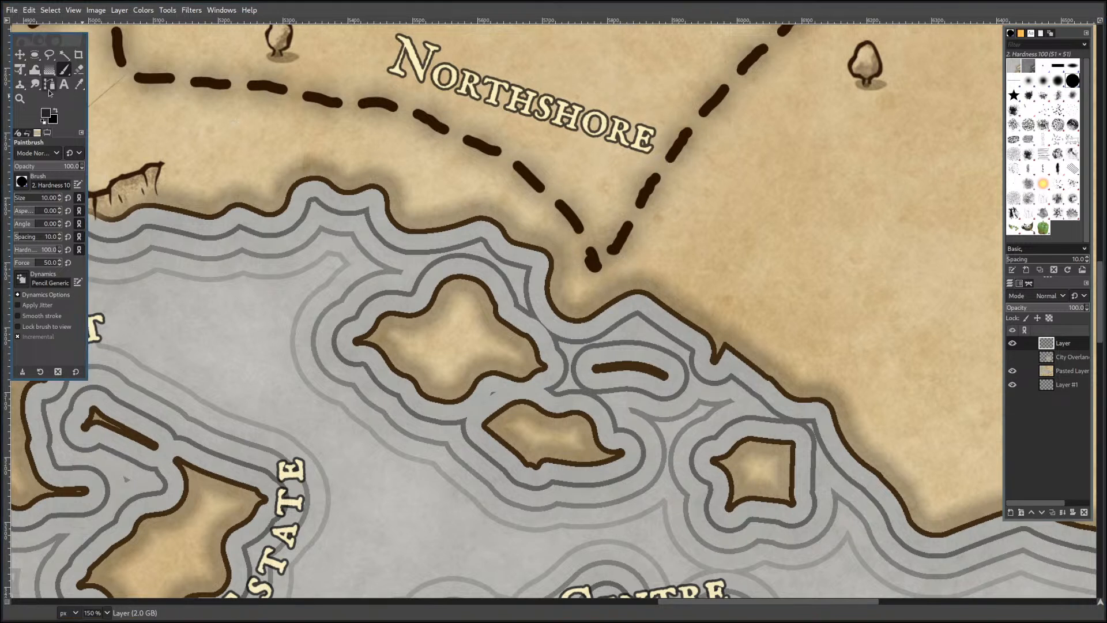
left_click(79, 84)
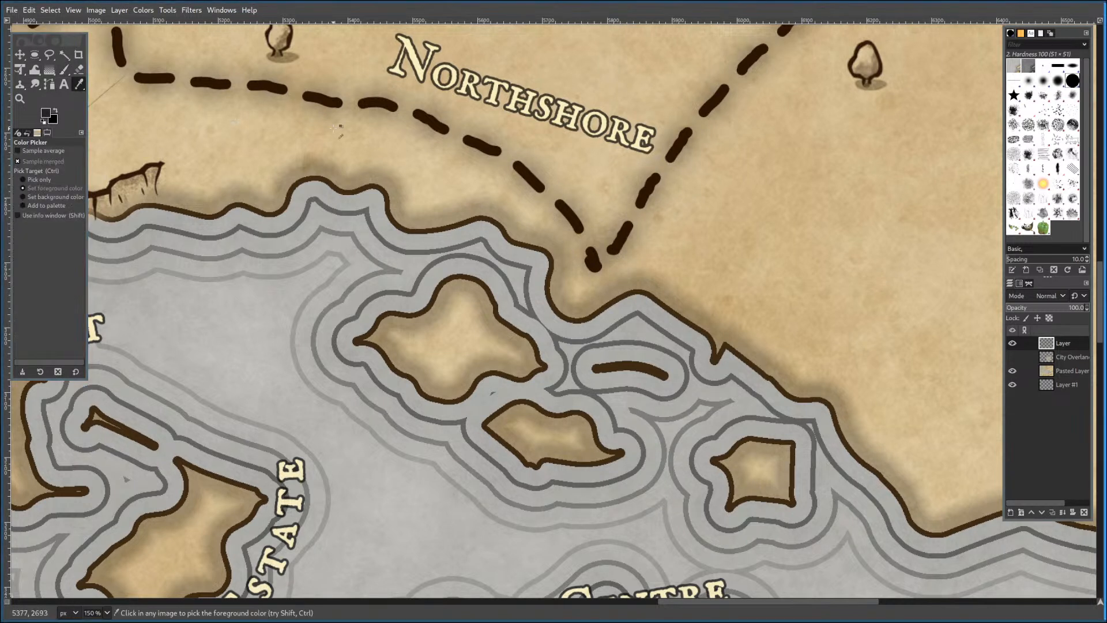
left_click(382, 150)
left_click(64, 69)
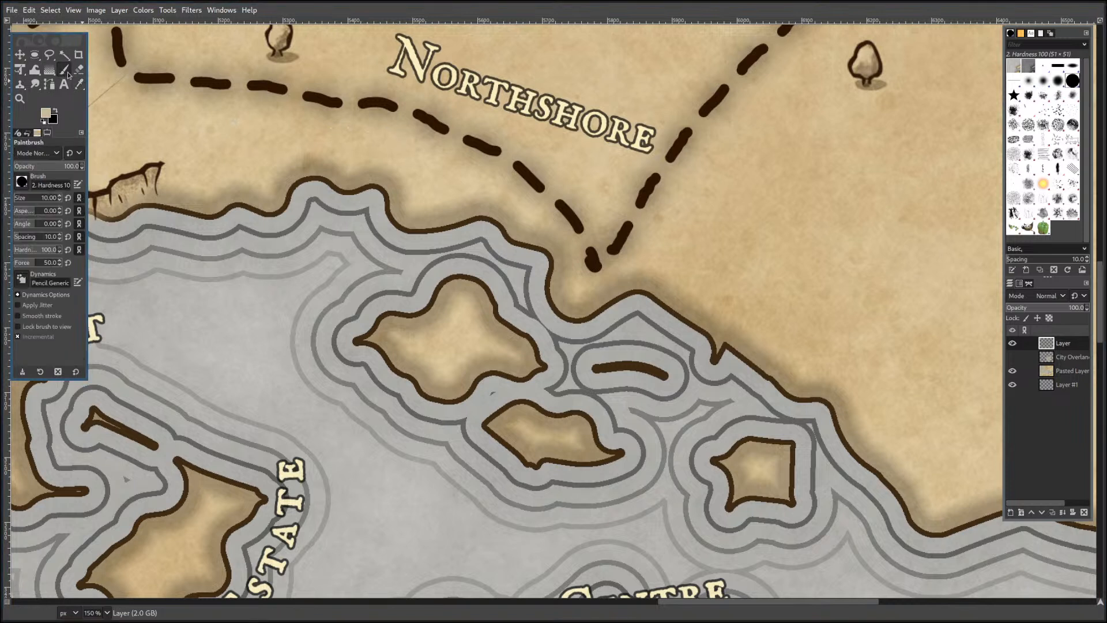
mouse_move(527, 172)
left_mouse_down()
mouse_move(529, 195)
mouse_move(560, 183)
mouse_move(542, 210)
mouse_move(584, 199)
mouse_move(570, 221)
mouse_move(587, 216)
mouse_move(575, 241)
mouse_move(592, 237)
mouse_move(581, 260)
mouse_move(597, 255)
mouse_move(594, 272)
mouse_move(652, 214)
mouse_move(615, 230)
mouse_move(653, 192)
mouse_move(588, 199)
mouse_move(629, 176)
mouse_move(595, 229)
mouse_move(636, 213)
mouse_move(596, 251)
mouse_move(603, 215)
mouse_move(623, 218)
mouse_move(601, 252)
mouse_move(663, 190)
mouse_move(651, 175)
mouse_move(645, 211)
left_mouse_up()
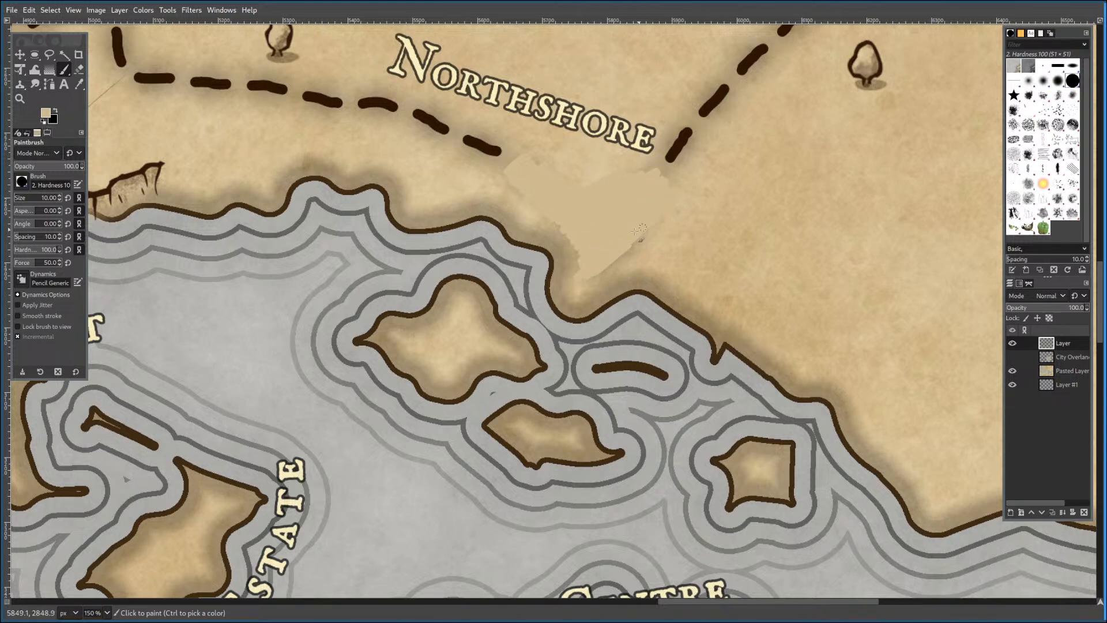
Extend the tan patch below Northshore down to the coastline and outward on both sides, filling the remaining gaps.
mouse_move(499, 212)
left_mouse_down()
mouse_move(525, 191)
mouse_move(535, 212)
left_mouse_up()
mouse_move(511, 224)
left_mouse_down()
mouse_move(502, 218)
mouse_move(568, 249)
mouse_move(541, 240)
mouse_move(564, 272)
mouse_move(572, 260)
mouse_move(558, 294)
mouse_move(552, 249)
left_mouse_up()
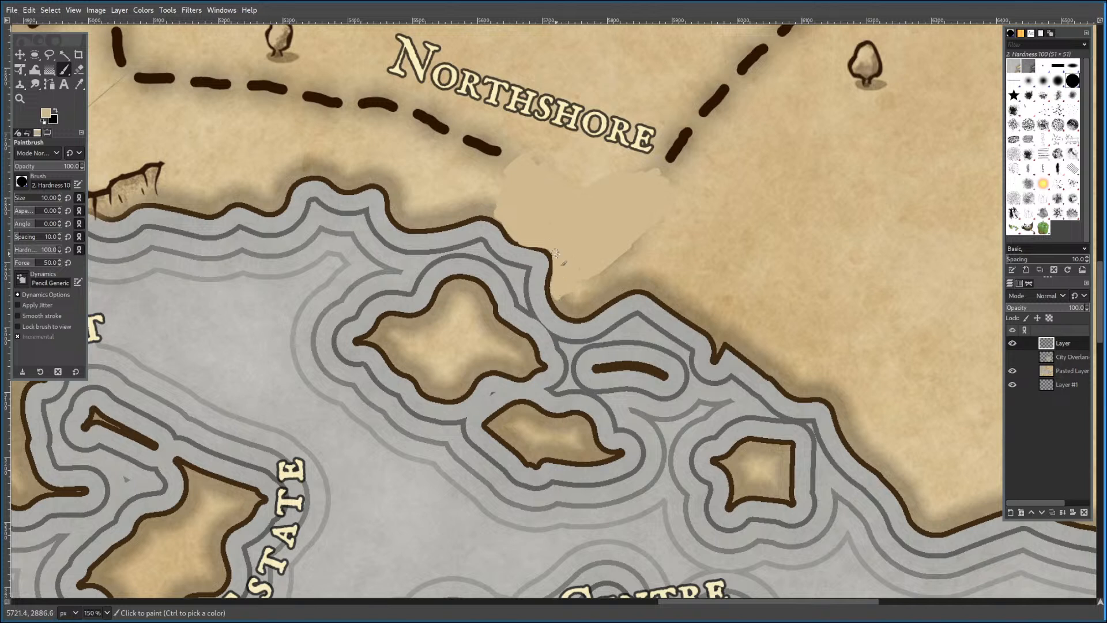
mouse_move(563, 291)
left_mouse_down()
mouse_move(570, 312)
mouse_move(612, 275)
mouse_move(585, 314)
mouse_move(581, 294)
left_mouse_up()
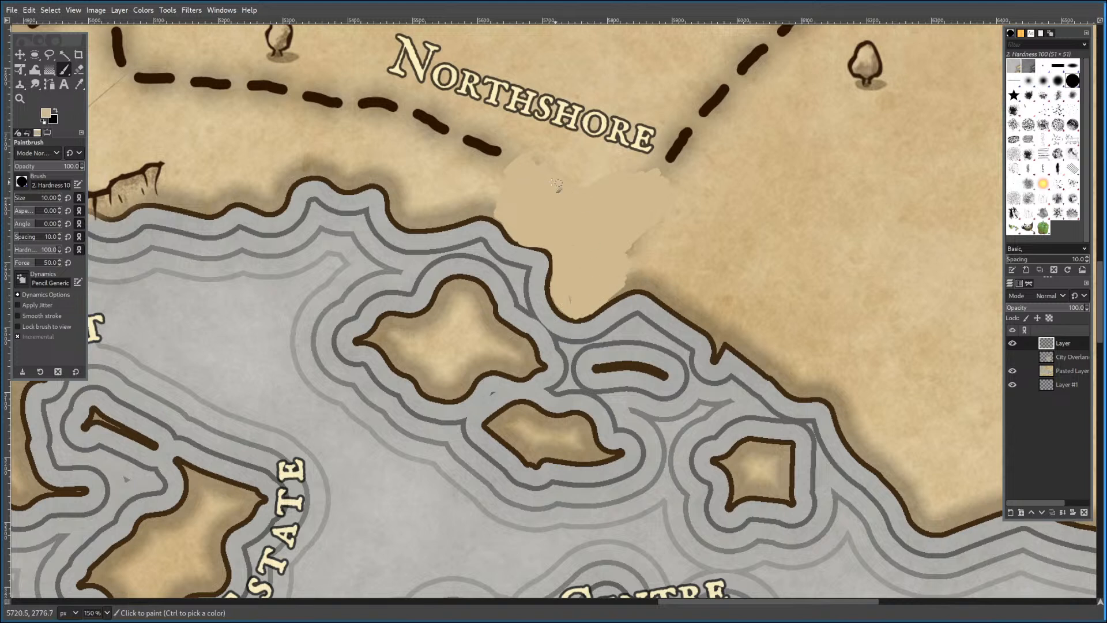
mouse_move(550, 168)
left_mouse_down()
mouse_move(637, 165)
mouse_move(547, 171)
mouse_move(646, 170)
mouse_move(691, 207)
mouse_move(691, 222)
mouse_move(686, 206)
mouse_move(665, 215)
mouse_move(674, 217)
mouse_move(645, 264)
mouse_move(618, 272)
mouse_move(623, 282)
mouse_move(649, 274)
mouse_move(605, 297)
mouse_move(631, 274)
mouse_move(665, 293)
mouse_move(678, 214)
left_mouse_up()
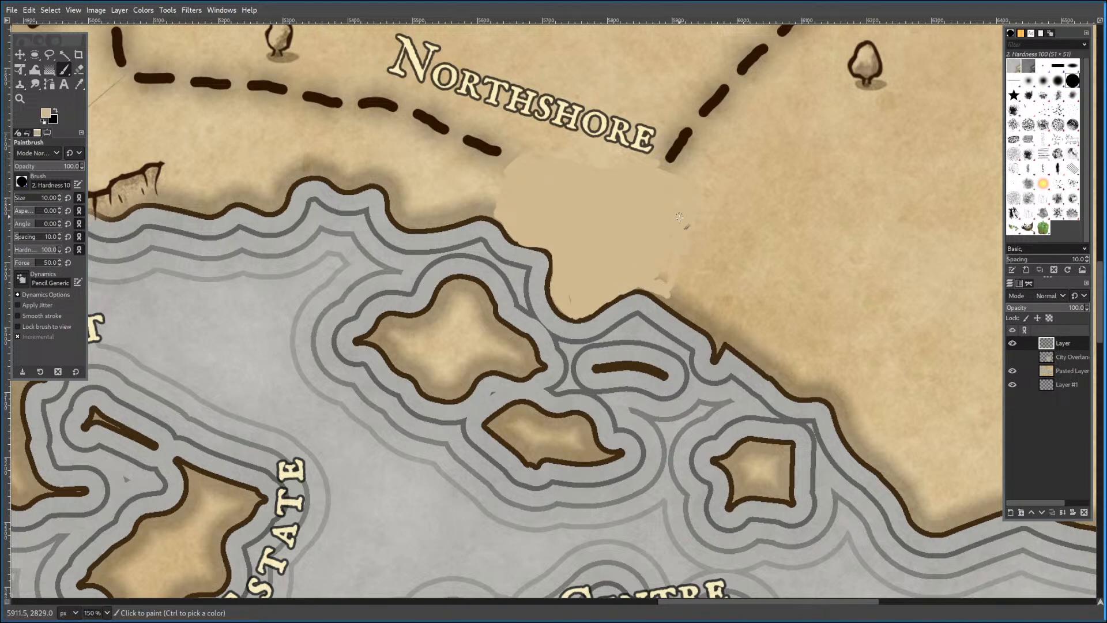
mouse_move(678, 254)
left_mouse_down()
mouse_move(663, 278)
mouse_move(667, 261)
mouse_move(682, 304)
mouse_move(663, 297)
mouse_move(683, 297)
mouse_move(679, 277)
mouse_move(687, 314)
mouse_move(677, 305)
mouse_move(695, 312)
mouse_move(657, 277)
mouse_move(662, 297)
mouse_move(640, 282)
left_mouse_up()
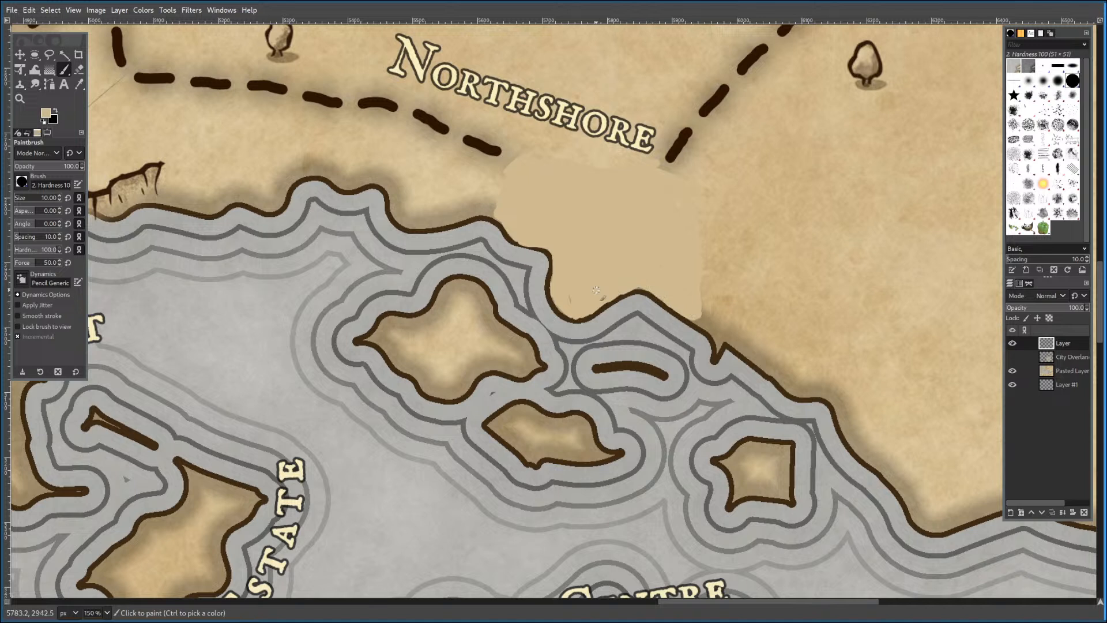
left_click_drag(569, 305, 563, 306)
mouse_move(681, 201)
left_mouse_down()
mouse_move(694, 229)
mouse_move(695, 215)
mouse_move(705, 307)
left_mouse_up()
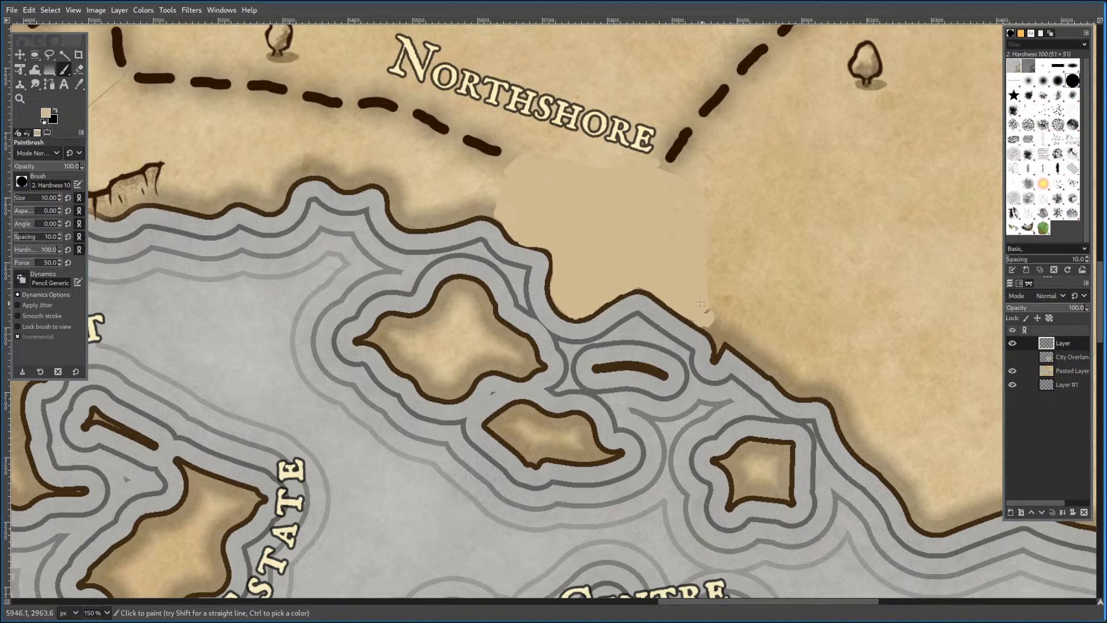
mouse_move(522, 171)
left_mouse_down()
mouse_move(544, 159)
mouse_move(487, 190)
mouse_move(493, 175)
mouse_move(504, 199)
mouse_move(493, 215)
mouse_move(478, 211)
mouse_move(502, 192)
left_mouse_up()
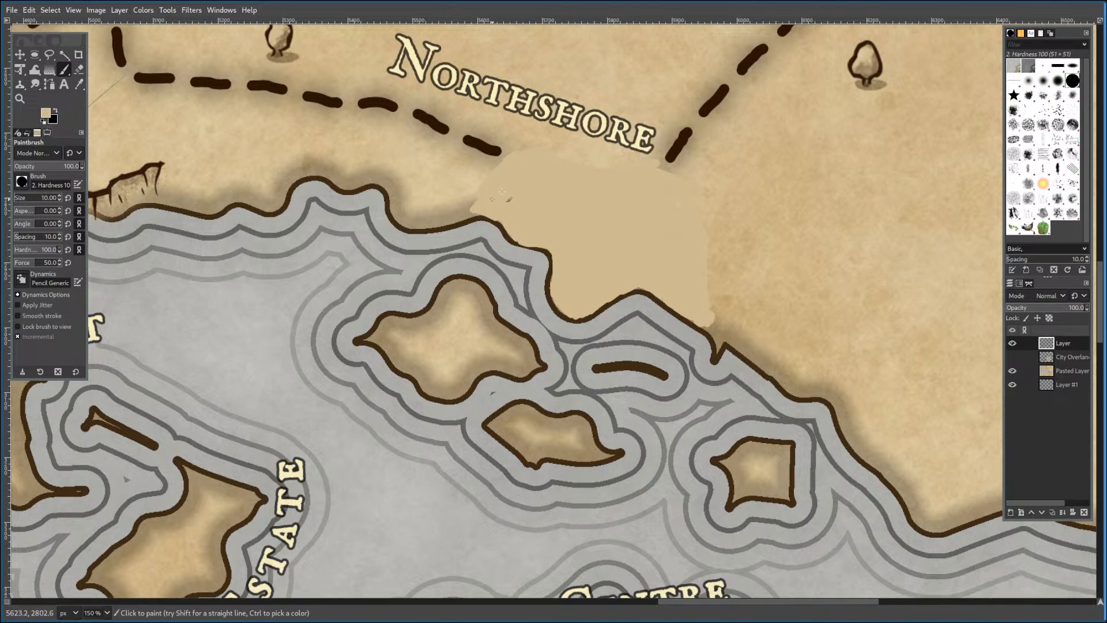
Change the foreground color to the dark brown of the coastline and return to the Paintbrush.
left_click(47, 113)
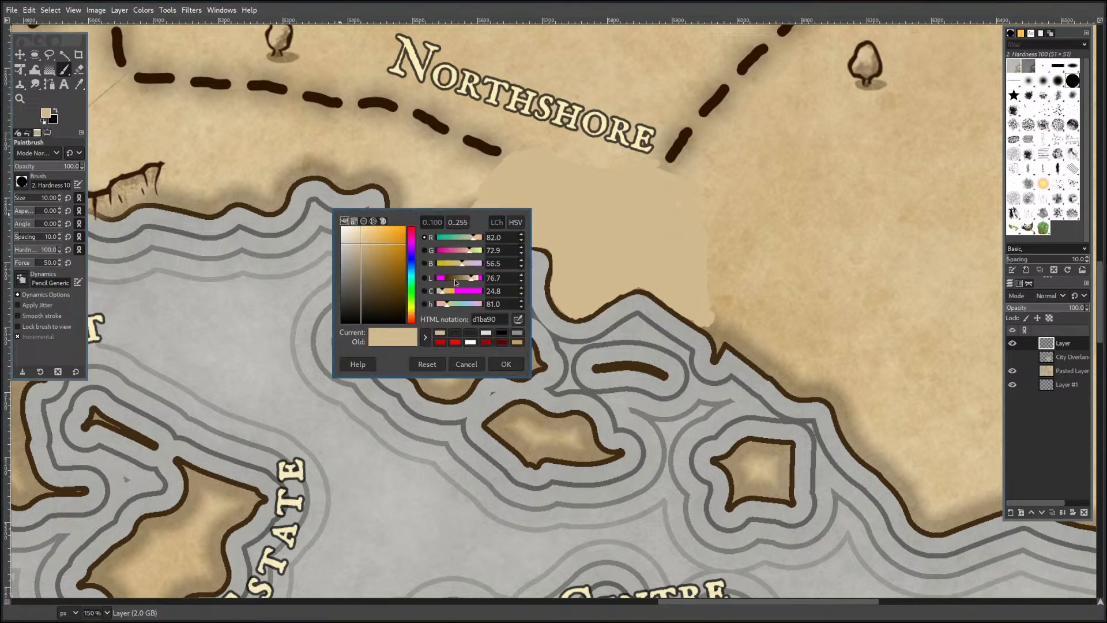
left_click(455, 332)
left_click(501, 363)
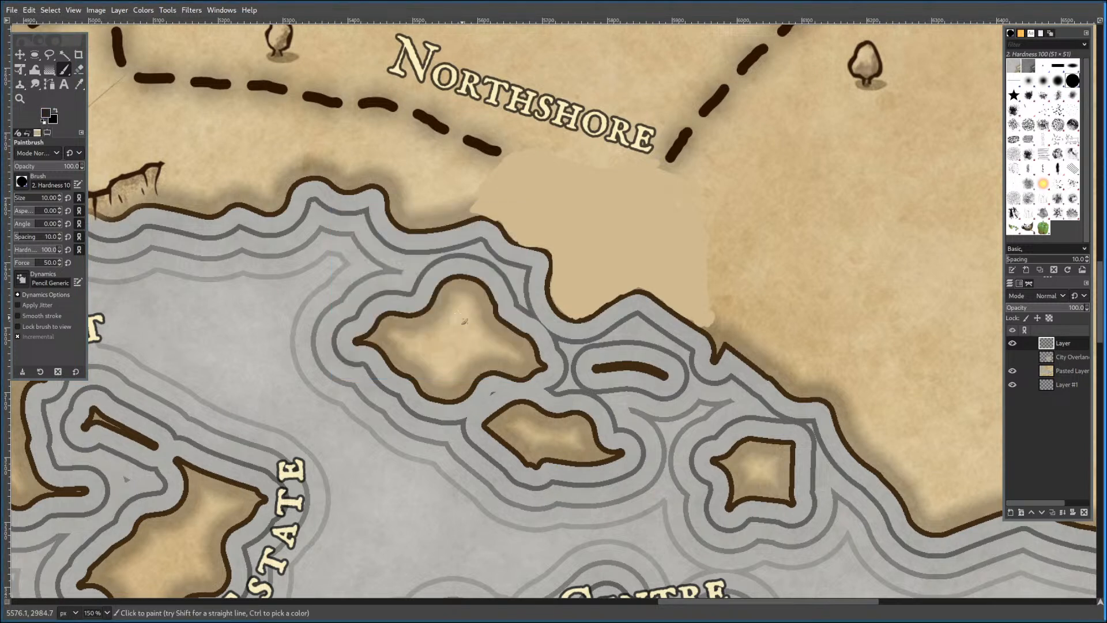
left_click(79, 84)
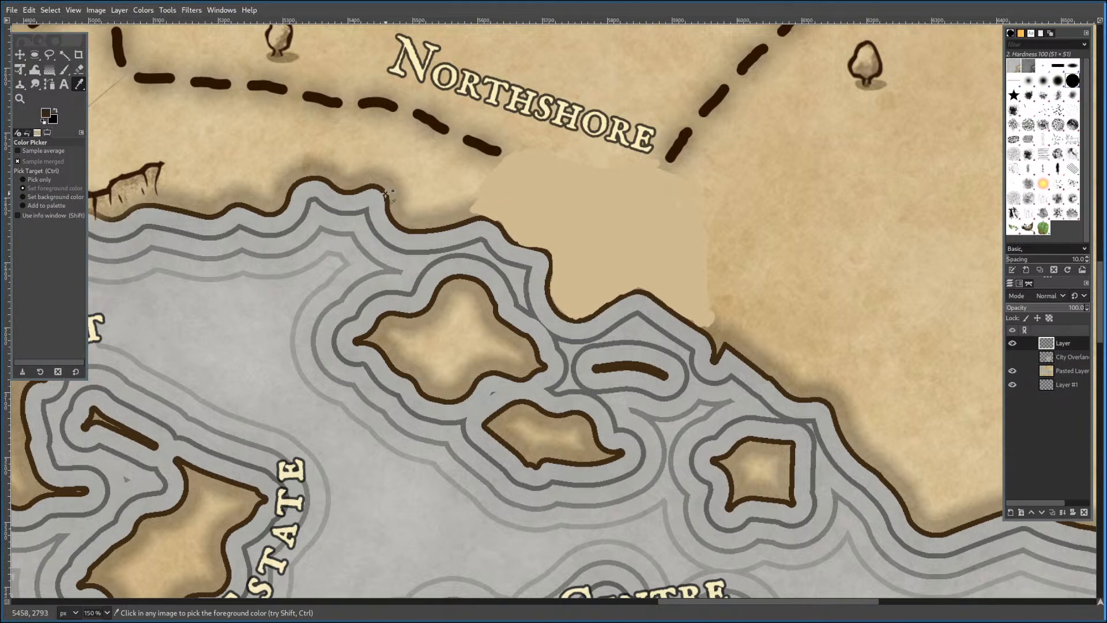
left_click(64, 70)
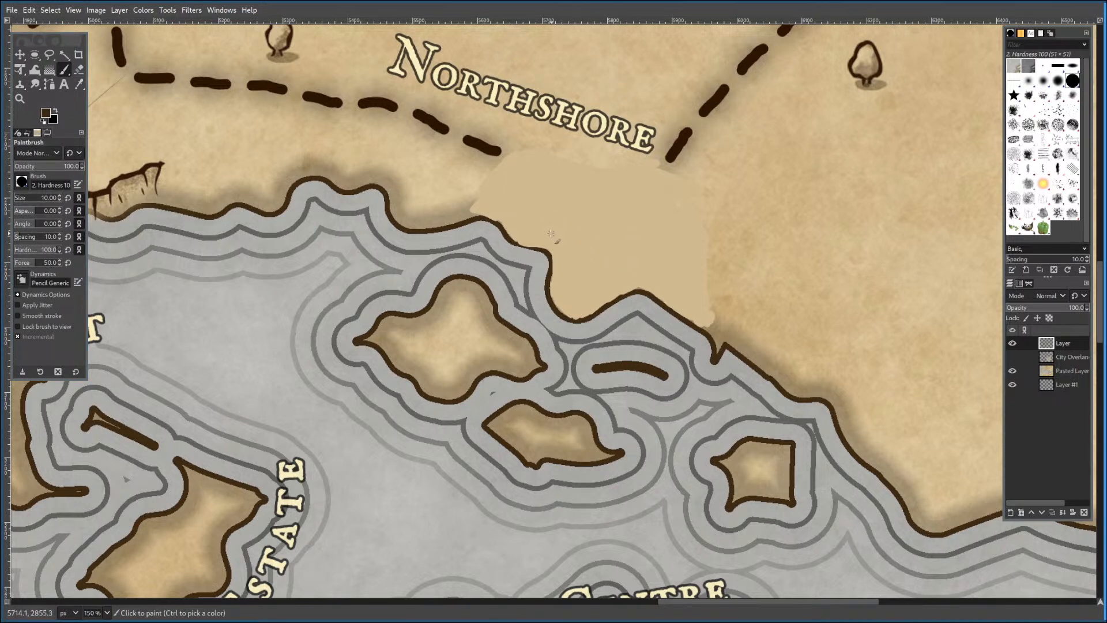
Draw a small house with a striped roof and a slanted lean-to in dark brown on the cleared land below Northshore.
left_click_drag(552, 246, 606, 247)
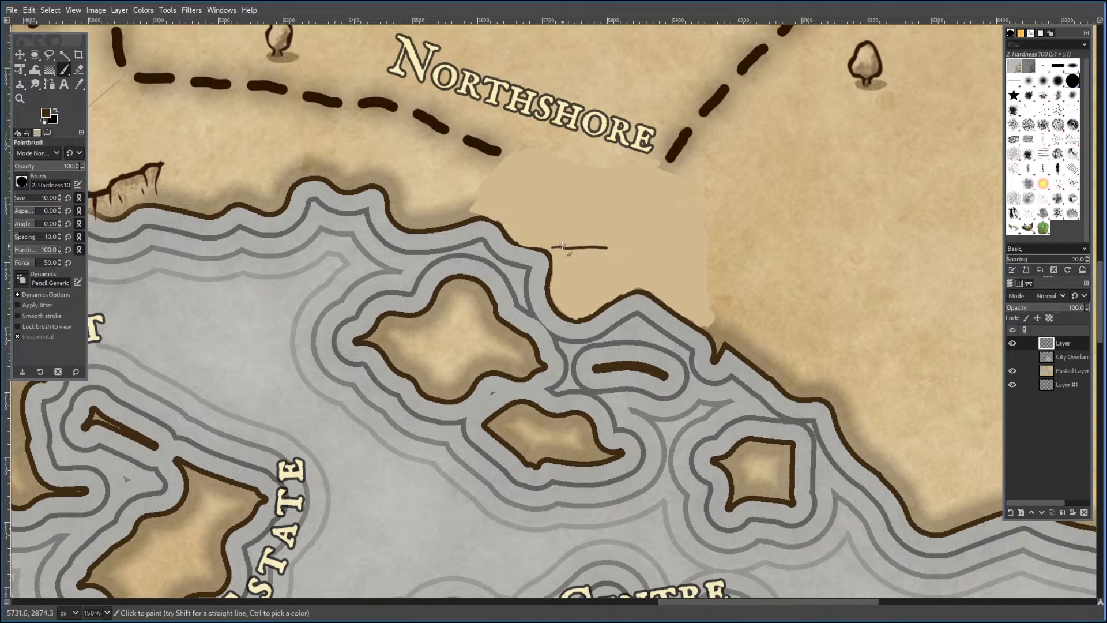
mouse_move(550, 222)
left_mouse_down()
mouse_move(551, 252)
mouse_move(571, 220)
mouse_move(607, 221)
mouse_move(609, 248)
left_mouse_up()
mouse_move(545, 219)
left_mouse_down()
mouse_move(606, 199)
mouse_move(604, 223)
mouse_move(645, 203)
mouse_move(645, 246)
mouse_move(636, 213)
mouse_move(647, 202)
mouse_move(613, 237)
mouse_move(629, 232)
mouse_move(612, 246)
mouse_move(632, 249)
mouse_move(608, 234)
left_mouse_up()
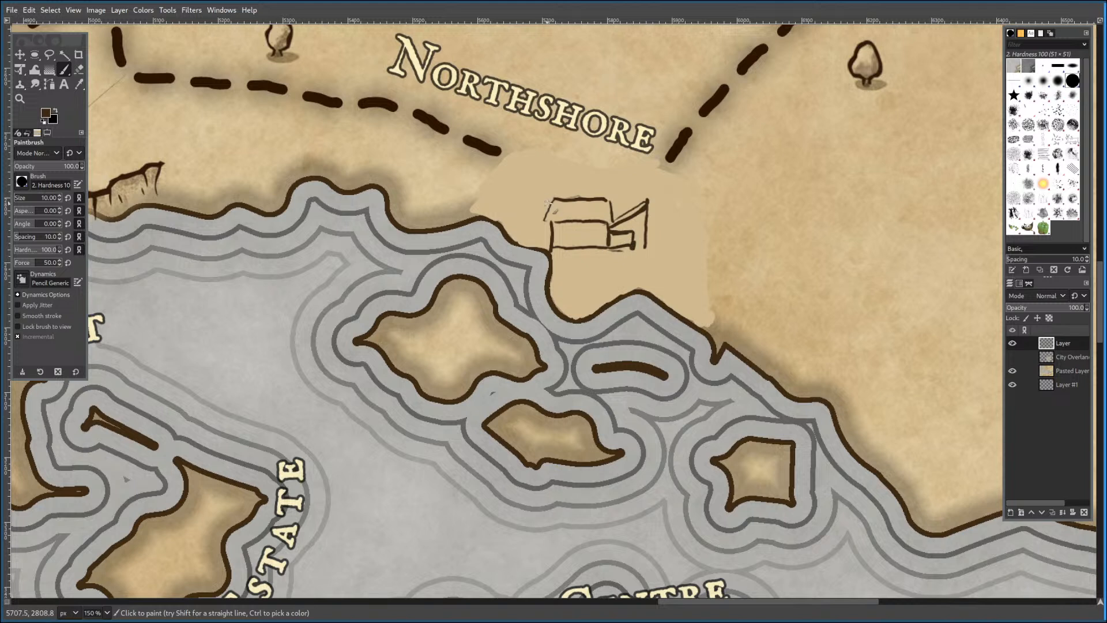
left_click_drag(544, 221, 558, 220)
left_click_drag(605, 203, 592, 221)
Show the city overlay layer so its existing buildings surround the new house at Northshore.
left_click_drag(609, 150, 379, 438)
mouse_move(581, 237)
left_mouse_down()
mouse_move(440, 466)
mouse_move(389, 439)
mouse_move(641, 220)
mouse_move(766, 148)
left_mouse_up()
mouse_move(238, 377)
left_mouse_down()
mouse_move(668, 244)
mouse_move(722, 293)
left_mouse_up()
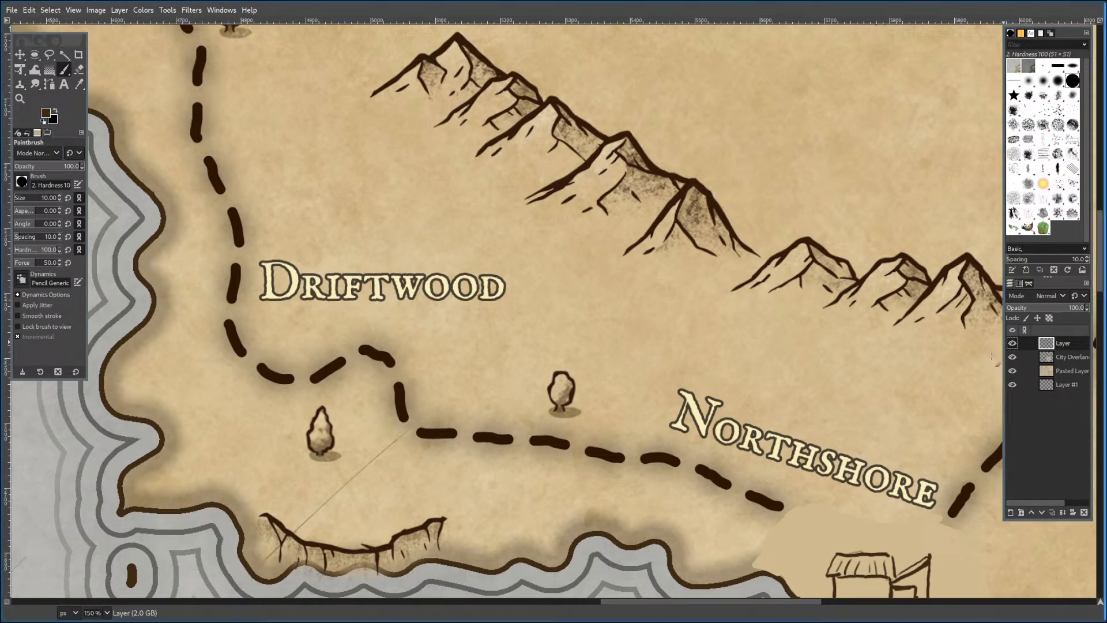
left_click(1012, 357)
mouse_move(639, 355)
left_mouse_down()
mouse_move(564, 287)
mouse_move(472, 145)
left_mouse_up()
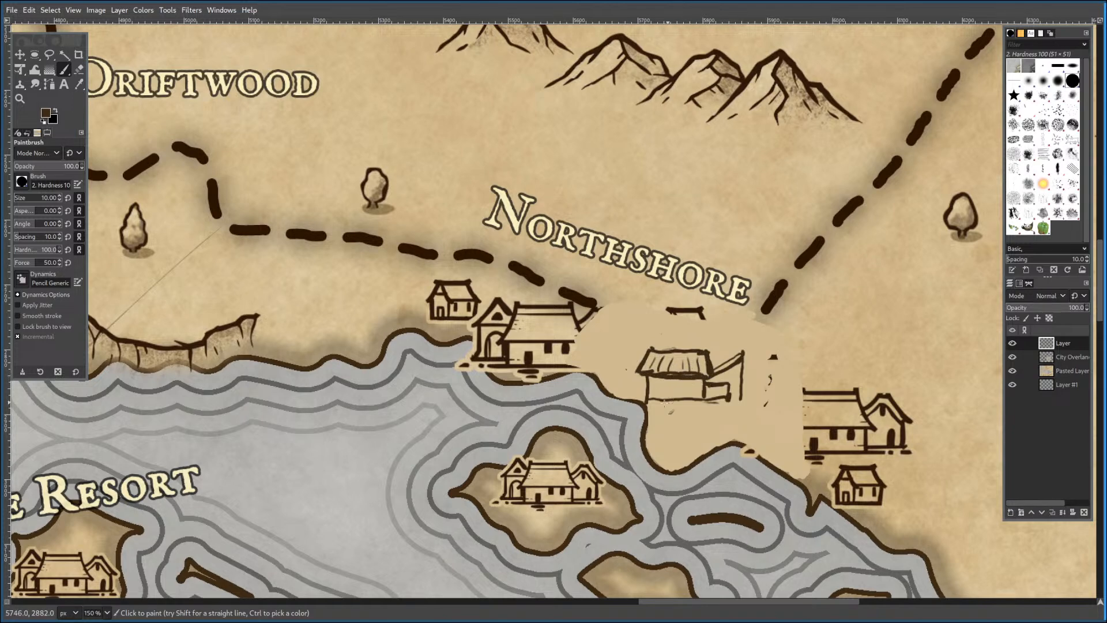
Add a door, a window and ground strokes to the new house and thicken its wall and lean-to lines.
mouse_move(660, 395)
left_mouse_down()
mouse_move(682, 386)
mouse_move(730, 399)
mouse_move(709, 399)
left_mouse_up()
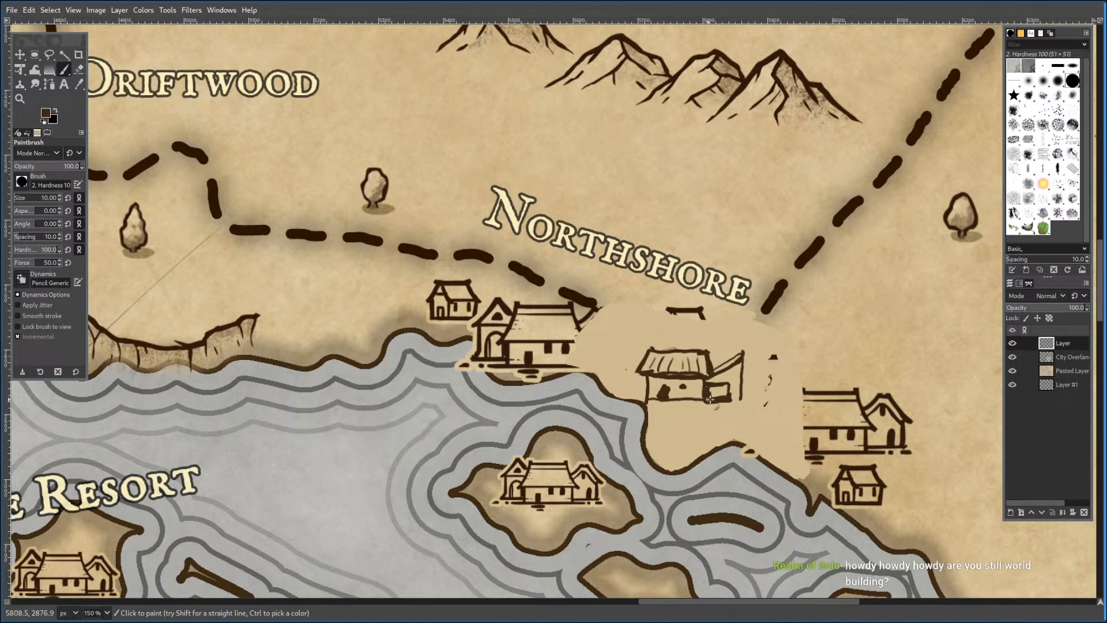
left_click_drag(715, 376, 741, 362)
mouse_move(648, 393)
left_mouse_down()
mouse_move(646, 381)
mouse_move(649, 398)
left_mouse_up()
mouse_move(650, 400)
left_mouse_down()
mouse_move(690, 400)
mouse_move(652, 406)
mouse_move(670, 415)
left_mouse_up()
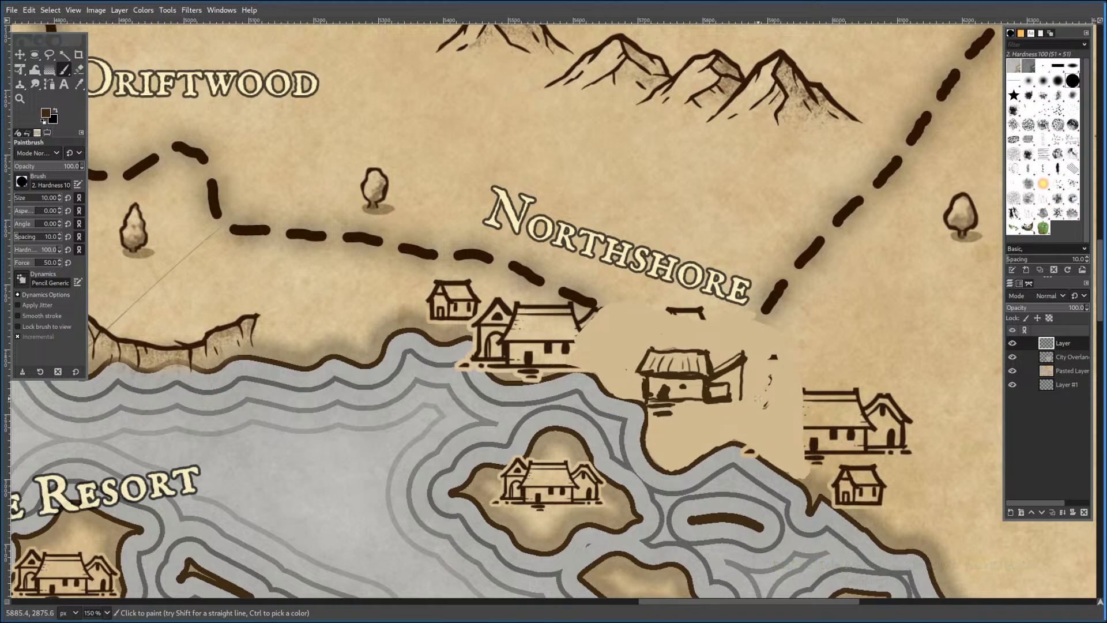
left_click_drag(744, 361, 743, 398)
Pick the parchment tan above the new house and paint over the old large building to its east.
left_click(82, 84)
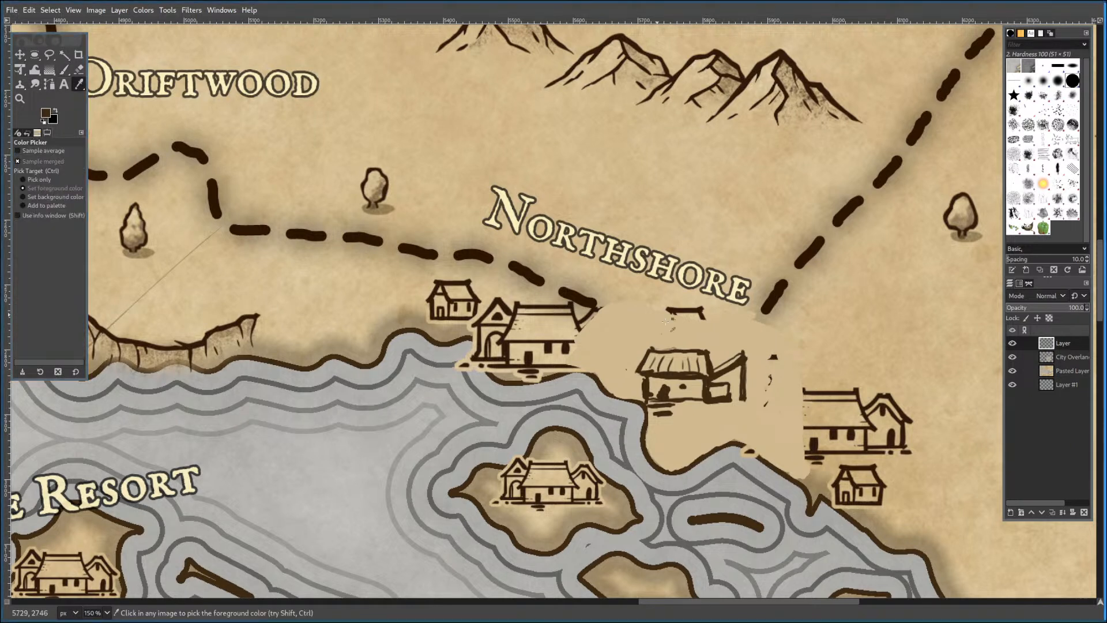
left_click(654, 333)
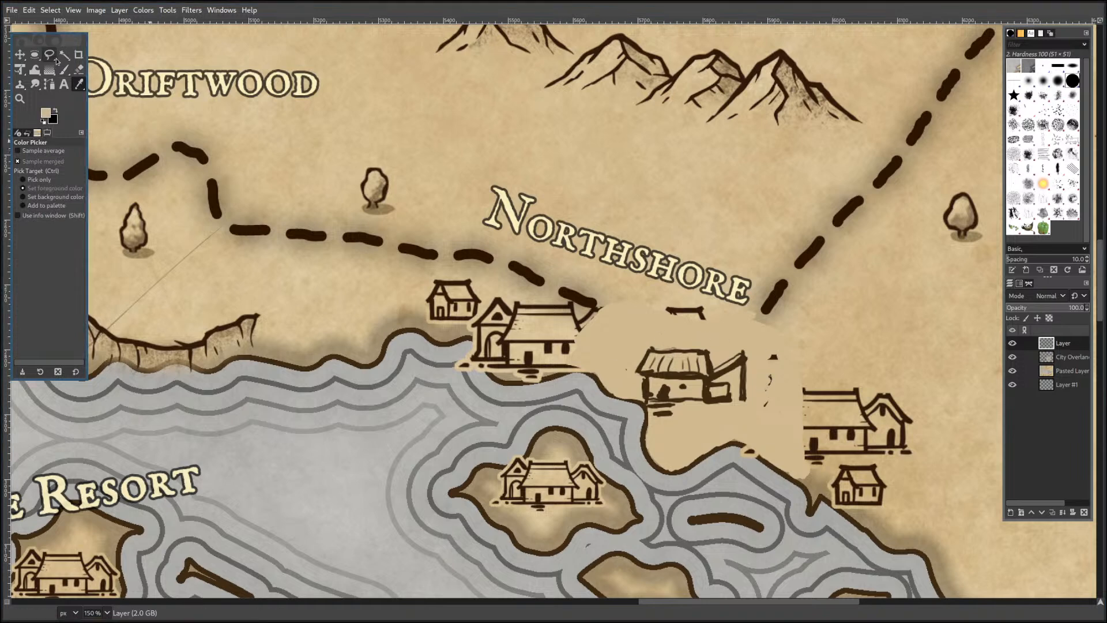
key("p")
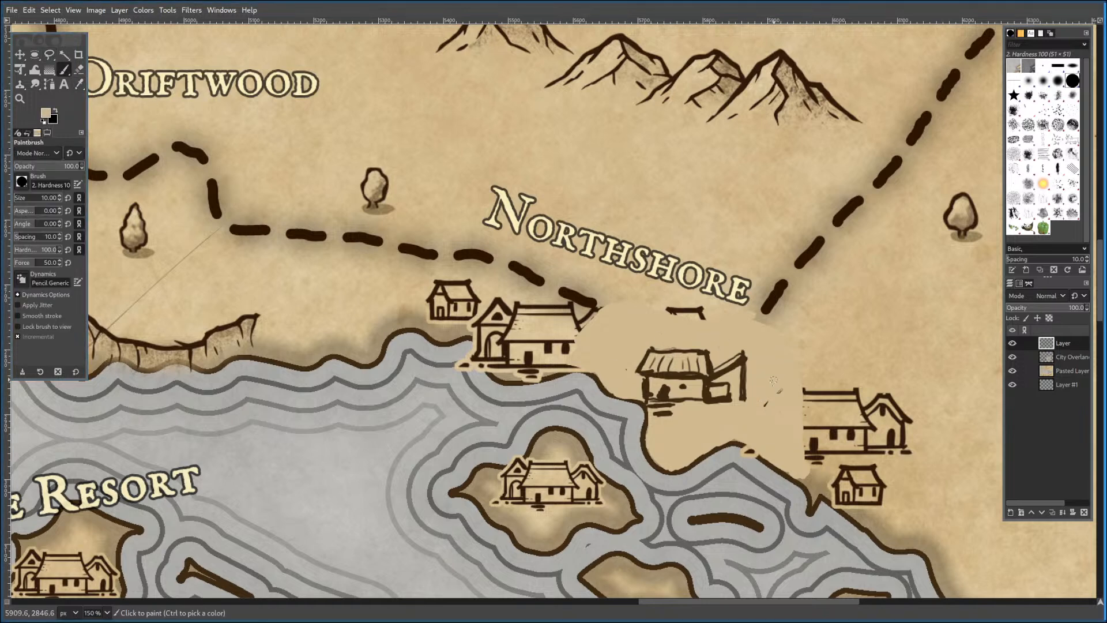
mouse_move(804, 413)
left_mouse_down()
mouse_move(824, 381)
mouse_move(802, 396)
mouse_move(834, 390)
mouse_move(815, 409)
mouse_move(861, 396)
mouse_move(827, 417)
mouse_move(864, 408)
mouse_move(850, 431)
mouse_move(884, 428)
mouse_move(870, 452)
mouse_move(898, 452)
mouse_move(904, 433)
mouse_move(881, 398)
mouse_move(858, 390)
mouse_move(809, 433)
mouse_move(840, 430)
mouse_move(801, 457)
mouse_move(840, 443)
mouse_move(821, 469)
mouse_move(836, 452)
mouse_move(903, 452)
mouse_move(900, 411)
left_mouse_up()
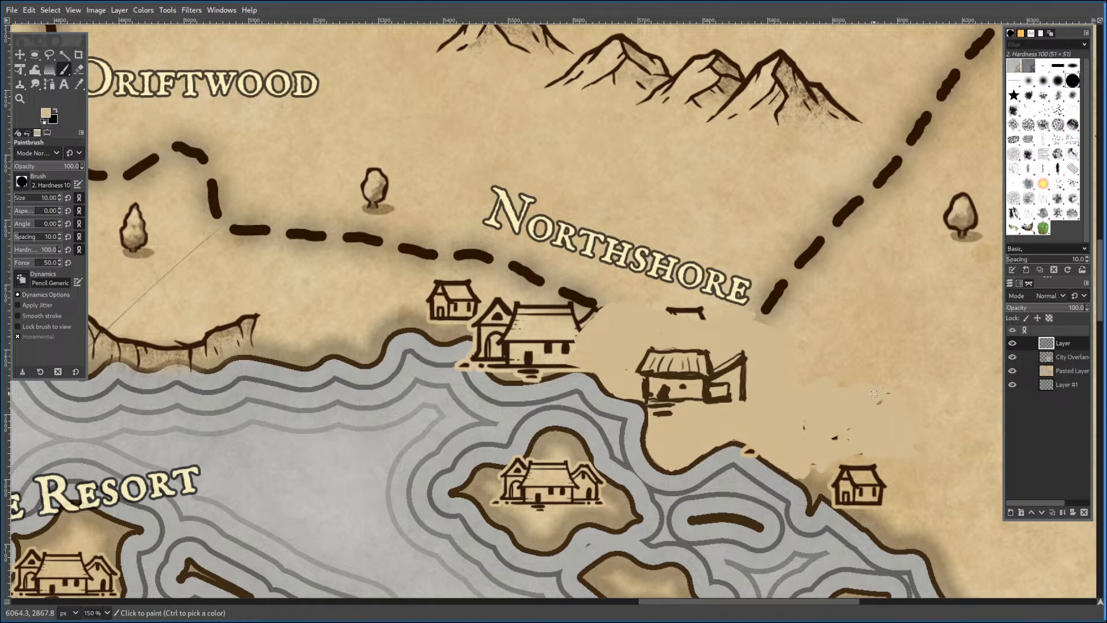
left_click_drag(828, 426, 856, 427)
Clone parchment texture from the clean land east of Northshore over the flat tan patches around the new house.
left_click(20, 84)
left_click(938, 296, "ctrl")
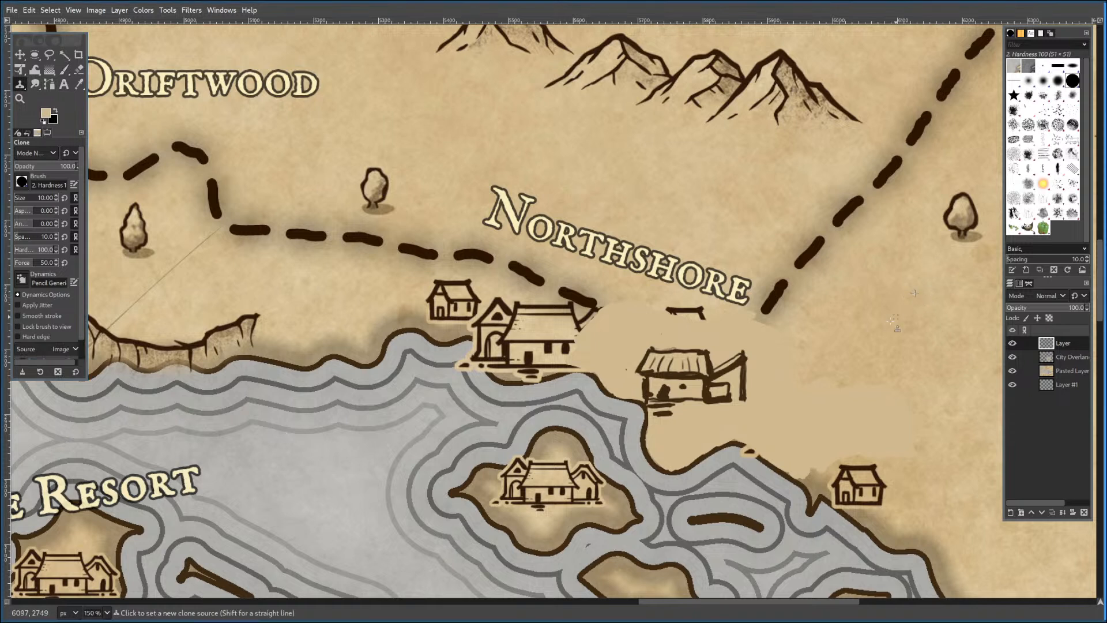
mouse_move(829, 398)
left_mouse_down()
mouse_move(837, 427)
mouse_move(870, 426)
mouse_move(818, 381)
mouse_move(893, 416)
mouse_move(883, 449)
mouse_move(908, 446)
mouse_move(906, 426)
mouse_move(893, 412)
mouse_move(861, 450)
left_mouse_up()
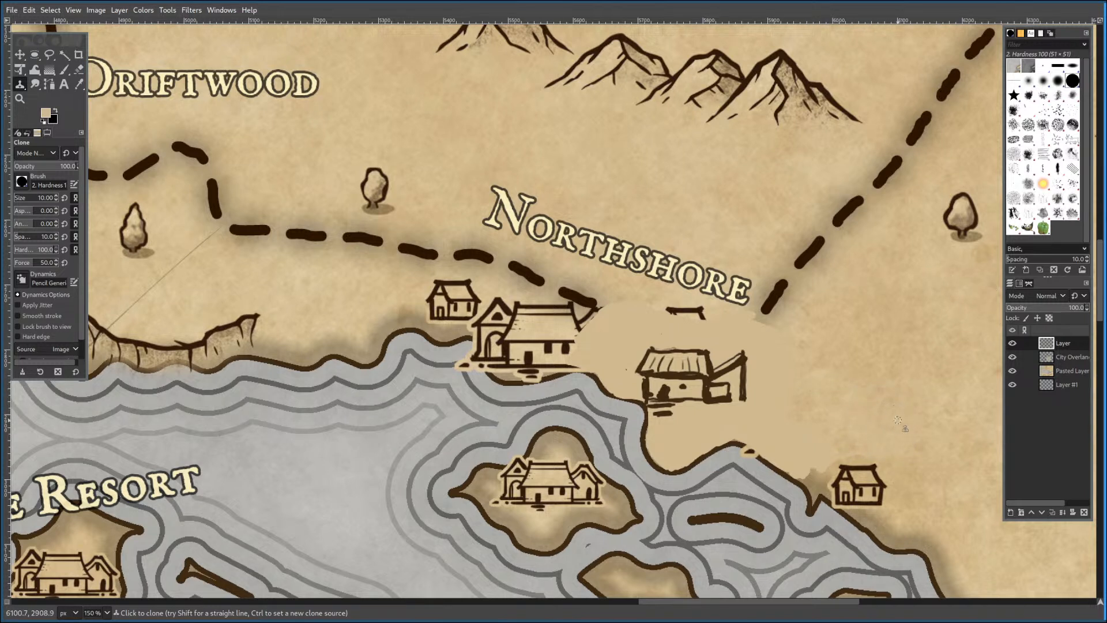
mouse_move(834, 459)
left_mouse_down()
mouse_move(818, 442)
mouse_move(799, 438)
mouse_move(810, 414)
mouse_move(784, 416)
mouse_move(784, 387)
mouse_move(765, 385)
mouse_move(771, 333)
mouse_move(788, 350)
mouse_move(787, 379)
mouse_move(755, 374)
mouse_move(753, 411)
mouse_move(702, 422)
mouse_move(748, 419)
mouse_move(785, 457)
mouse_move(806, 446)
mouse_move(743, 426)
mouse_move(694, 427)
mouse_move(700, 410)
mouse_move(689, 410)
mouse_move(683, 459)
mouse_move(683, 429)
mouse_move(701, 434)
mouse_move(657, 413)
mouse_move(657, 430)
mouse_move(688, 418)
mouse_move(669, 459)
mouse_move(696, 447)
mouse_move(657, 437)
mouse_move(678, 415)
mouse_move(659, 424)
mouse_move(684, 436)
mouse_move(736, 428)
mouse_move(821, 462)
mouse_move(841, 447)
mouse_move(821, 460)
left_mouse_up()
mouse_move(624, 307)
left_mouse_down()
mouse_move(696, 306)
mouse_move(700, 330)
mouse_move(729, 337)
left_mouse_up()
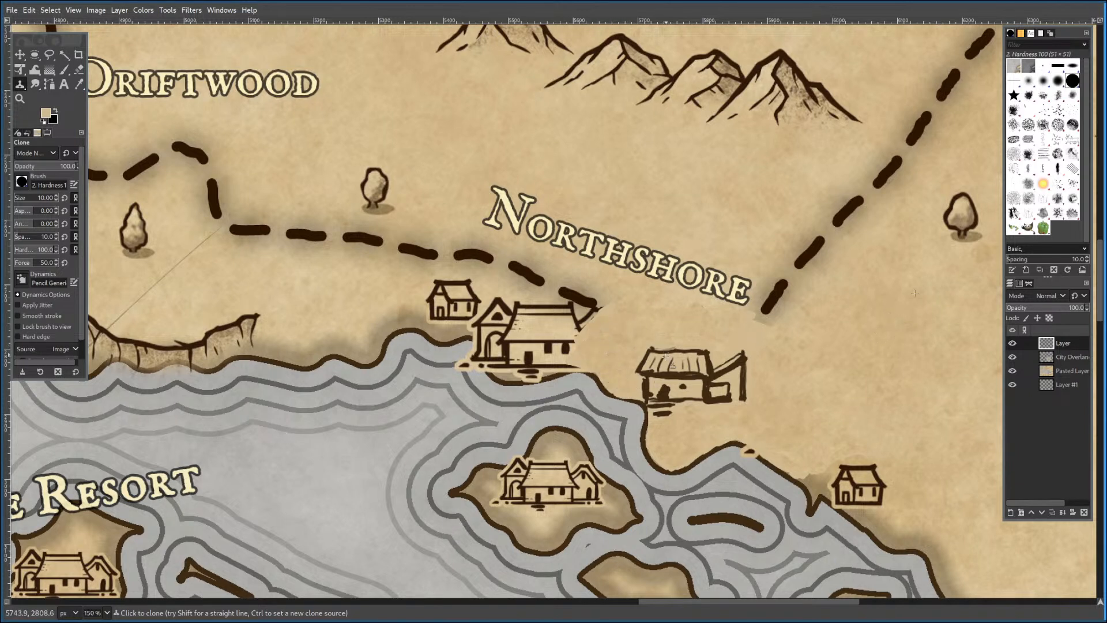
Compare Northshore and the city islands with the city overlay layer hidden and shown.
scroll(666, 350, "down", 10)
scroll(634, 375, "left", 6)
scroll(578, 416, "down", 5)
scroll(721, 398, "right", 6)
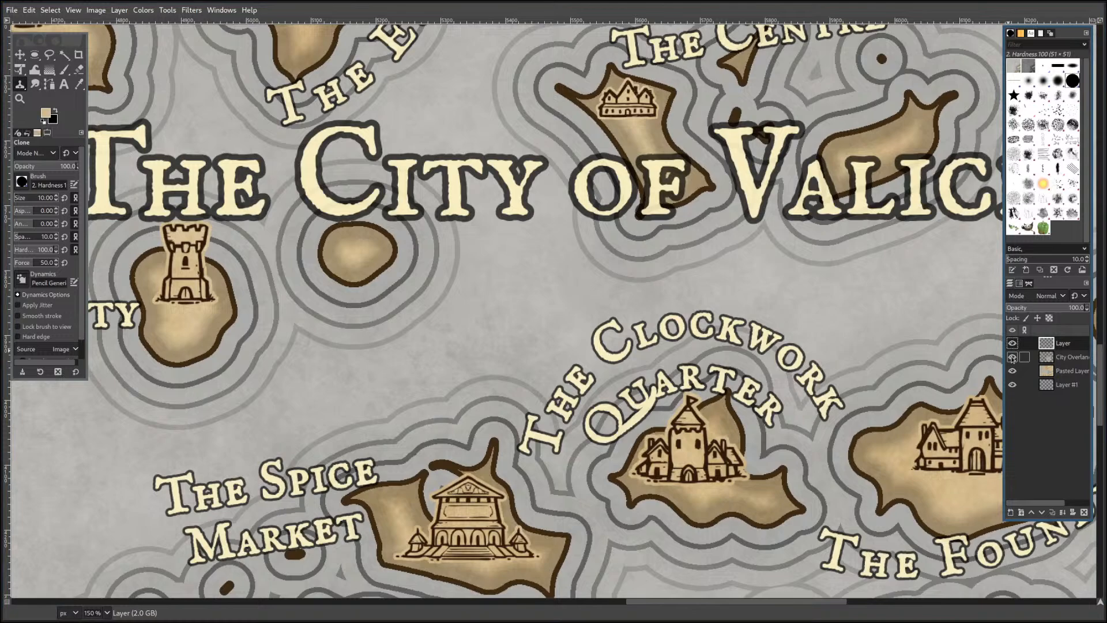
scroll(561, 388, "up", 10)
scroll(562, 389, "right", 5)
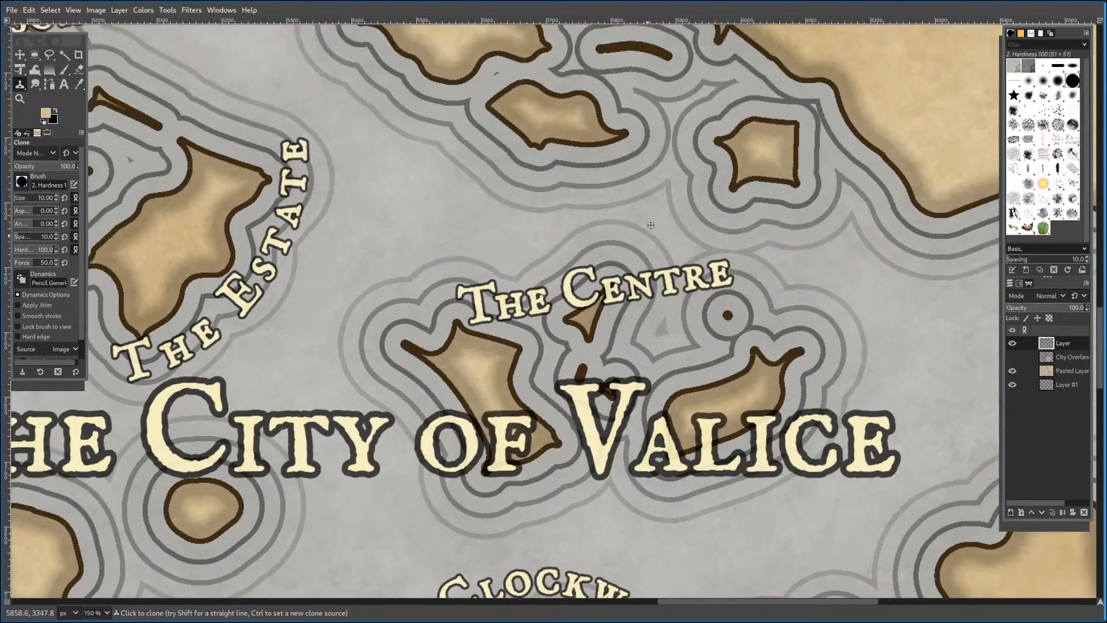
scroll(562, 389, "up", 4)
scroll(562, 388, "left", 3)
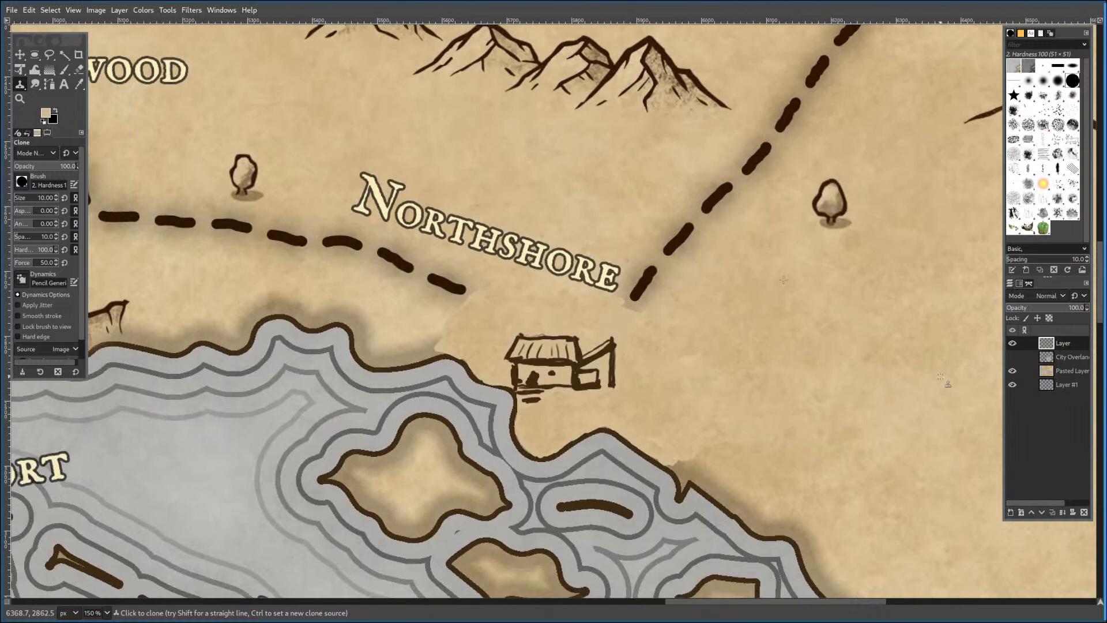
left_click(1012, 357)
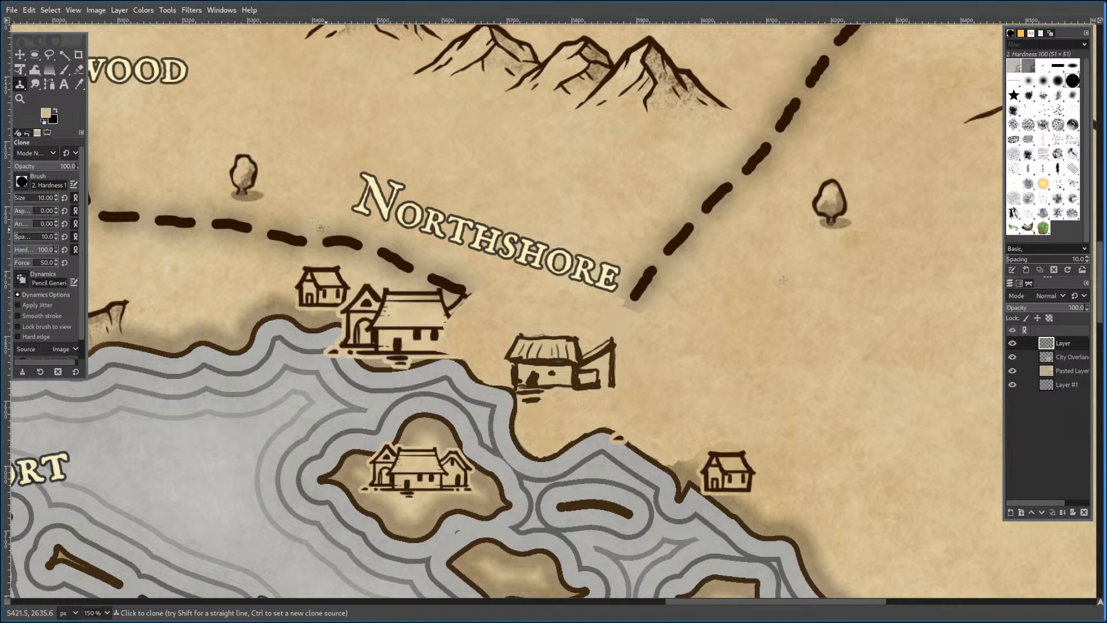
Pick the dark brown of the new house and paint the walls of a wider three-part building to its southeast.
left_click(79, 84)
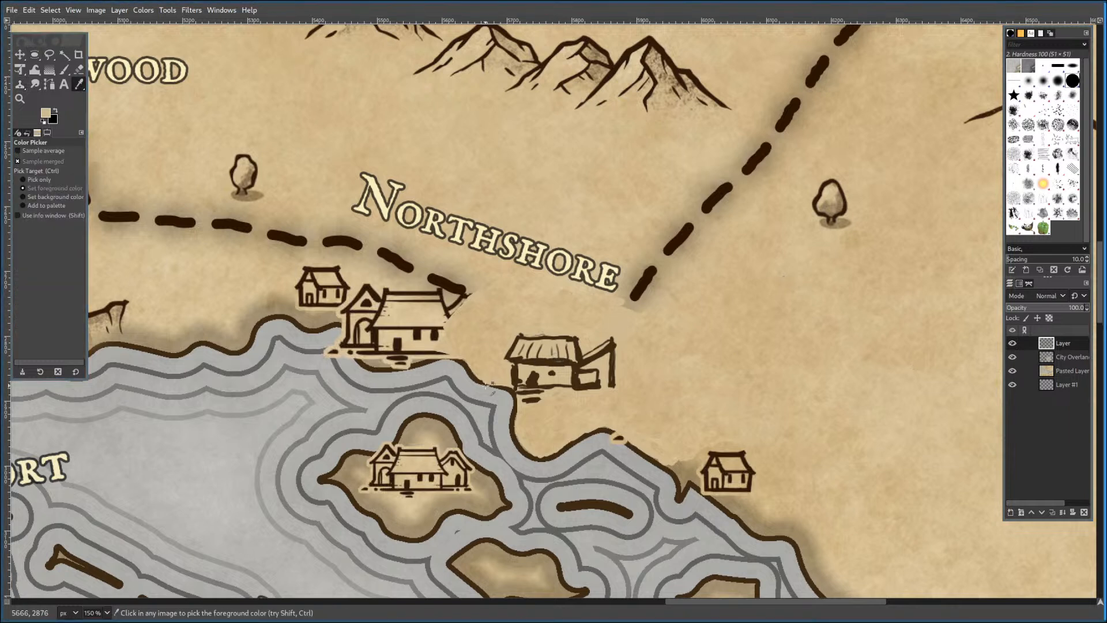
left_click(514, 373)
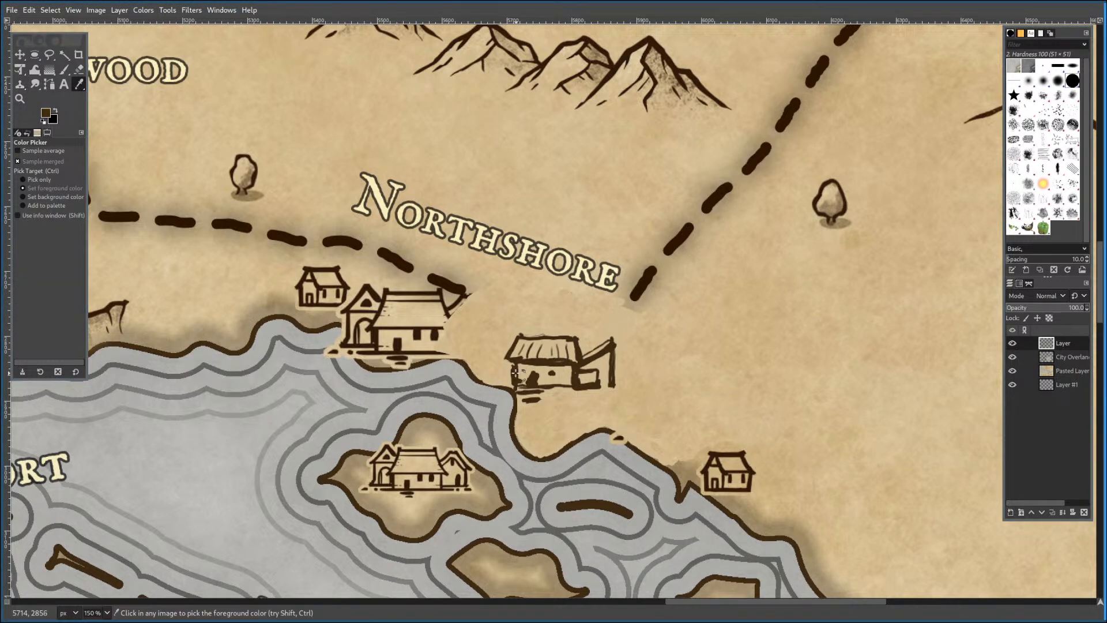
left_click(64, 69)
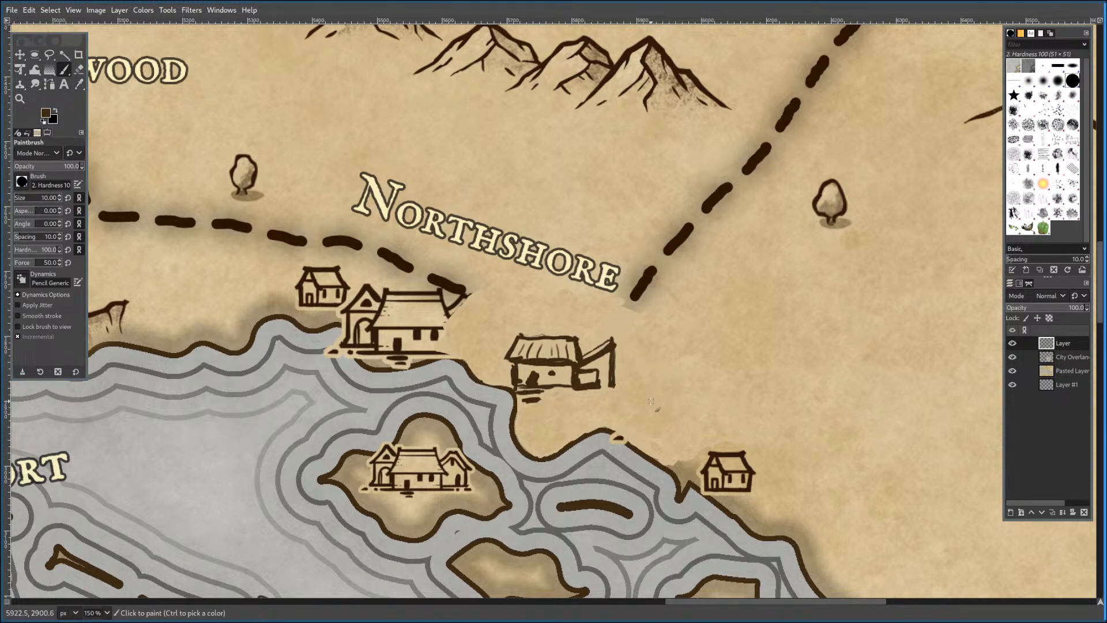
mouse_move(656, 394)
left_mouse_down()
mouse_move(653, 420)
mouse_move(656, 383)
mouse_move(684, 385)
mouse_move(686, 408)
mouse_move(680, 430)
mouse_move(657, 430)
mouse_move(735, 416)
mouse_move(735, 381)
mouse_move(626, 383)
mouse_move(626, 411)
mouse_move(643, 422)
mouse_move(640, 393)
left_mouse_up()
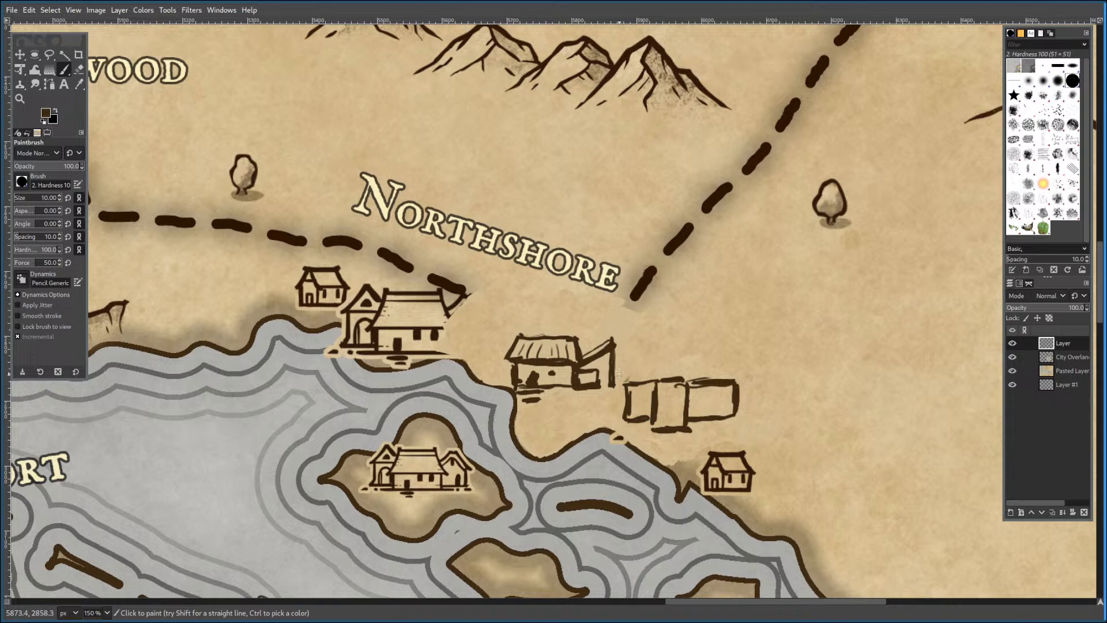
Finish the wider building with pitched roofs, a central gable with a round window, a dark doorway, ground strokes and a side window.
mouse_move(630, 354)
left_mouse_down()
mouse_move(618, 378)
mouse_move(629, 360)
mouse_move(623, 373)
mouse_move(671, 351)
mouse_move(686, 379)
mouse_move(672, 352)
mouse_move(680, 371)
mouse_move(667, 356)
mouse_move(661, 380)
mouse_move(671, 354)
mouse_move(628, 355)
mouse_move(725, 350)
mouse_move(707, 353)
mouse_move(733, 353)
mouse_move(730, 381)
left_mouse_up()
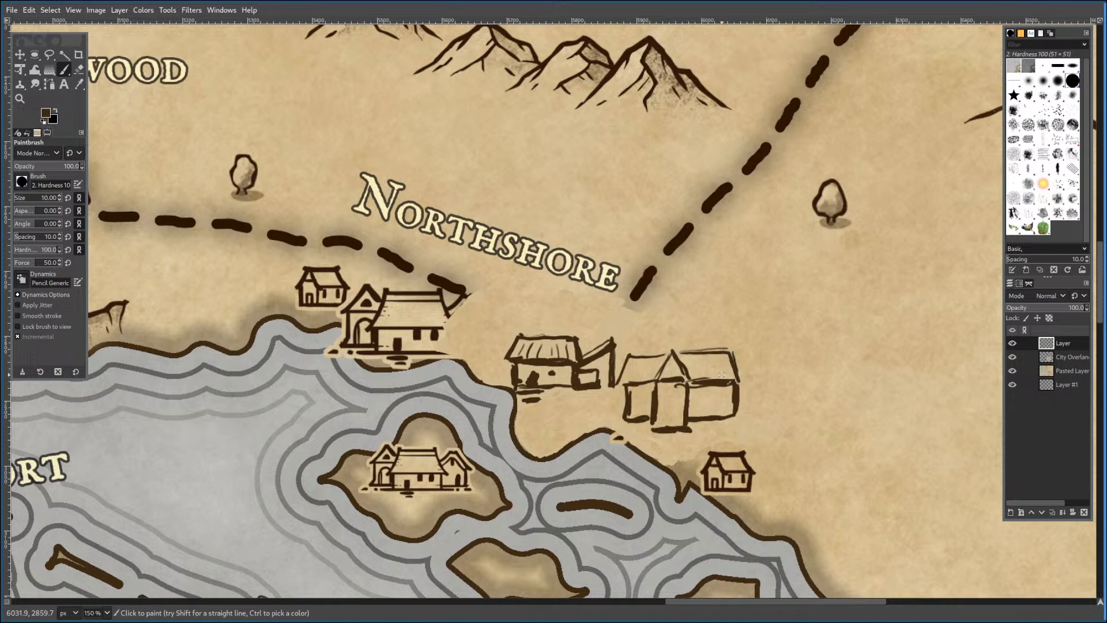
left_click_drag(682, 353, 669, 363)
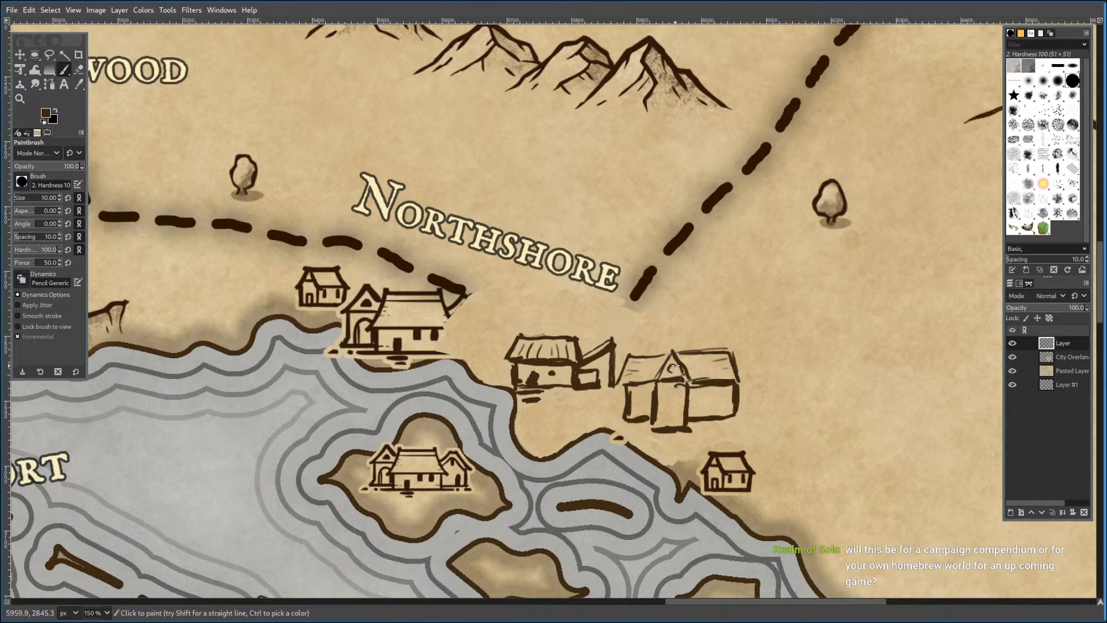
mouse_move(669, 428)
left_mouse_down()
mouse_move(664, 407)
mouse_move(672, 437)
mouse_move(737, 413)
left_mouse_up()
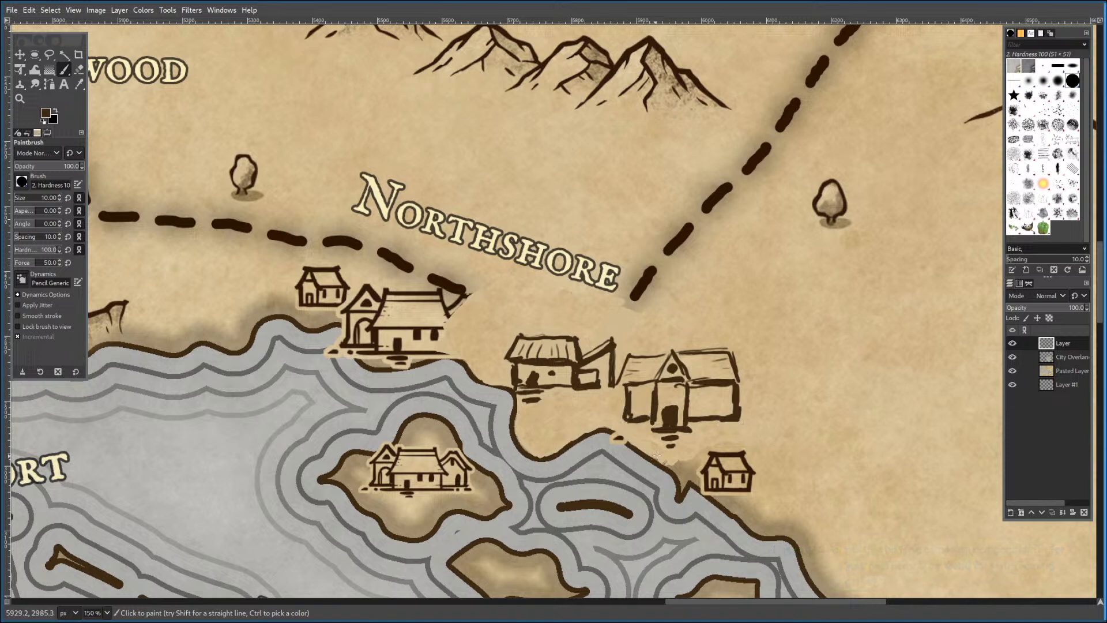
left_click_drag(706, 396, 709, 399)
Examine the building styles and sizes on the city islands against the new Northshore houses.
scroll(592, 462, "down", 10)
scroll(592, 461, "left", 5)
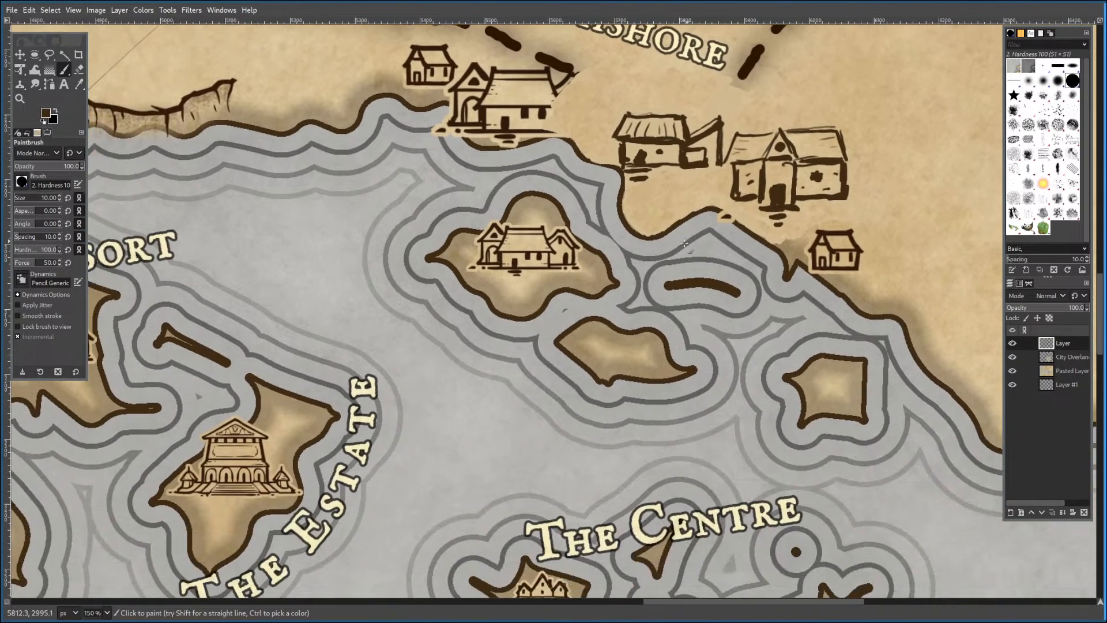
scroll(697, 333, "down", 4)
scroll(697, 333, "left", 2)
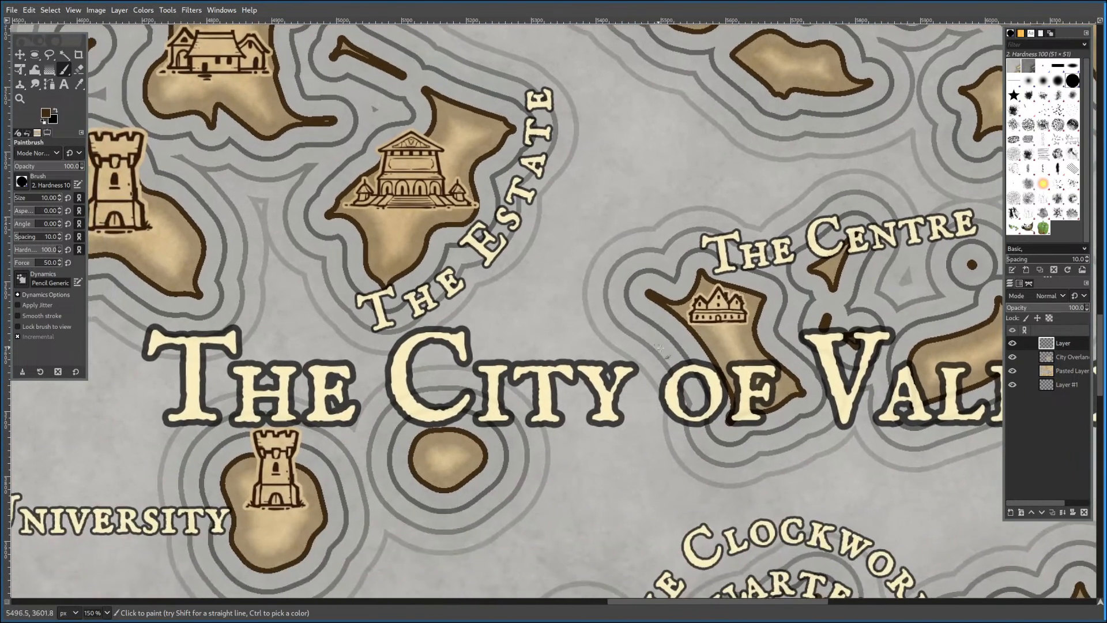
scroll(663, 374, "right", 8)
scroll(627, 423, "up", 4)
scroll(627, 422, "up", 15)
scroll(628, 421, "right", 5)
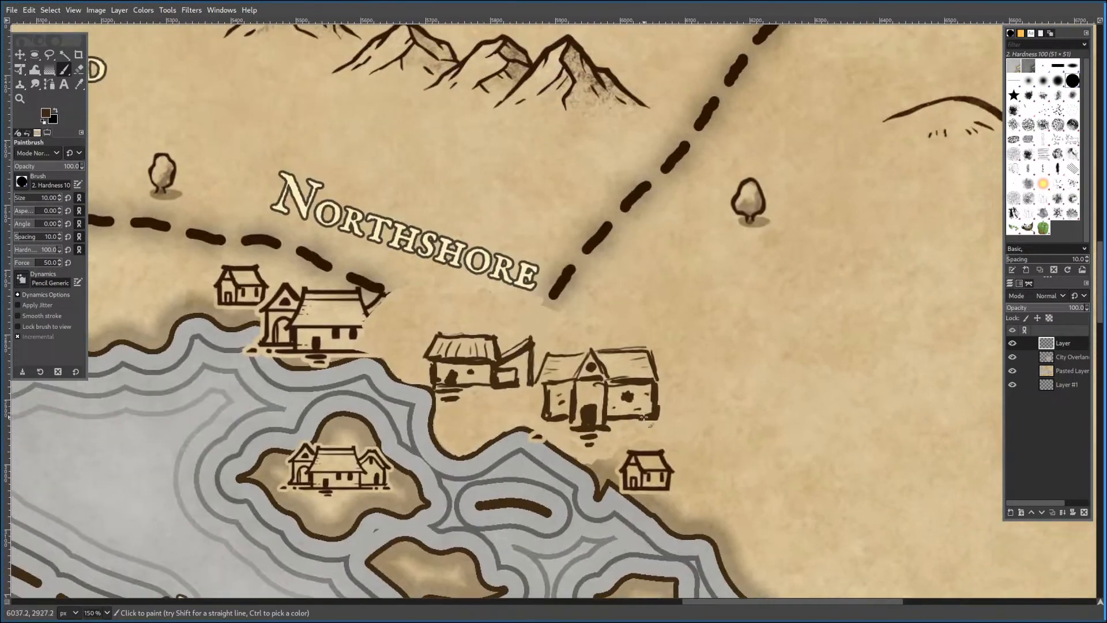
scroll(656, 398, "down", 5)
scroll(656, 398, "left", 3)
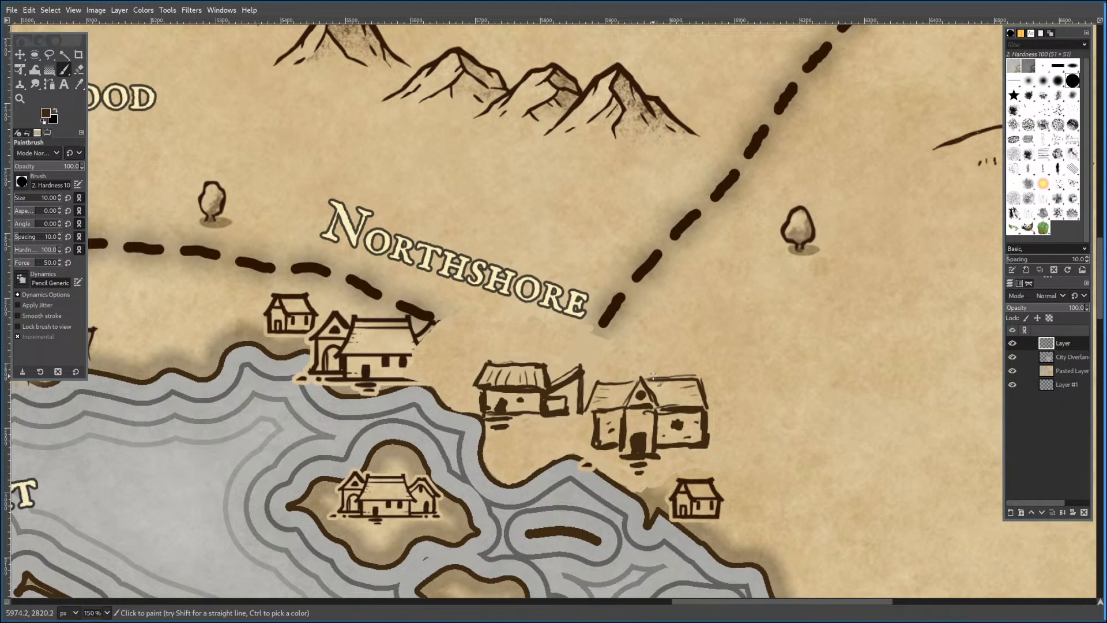
scroll(650, 380, "down", 10)
scroll(649, 380, "left", 5)
scroll(634, 380, "down", 3)
scroll(634, 380, "left", 3)
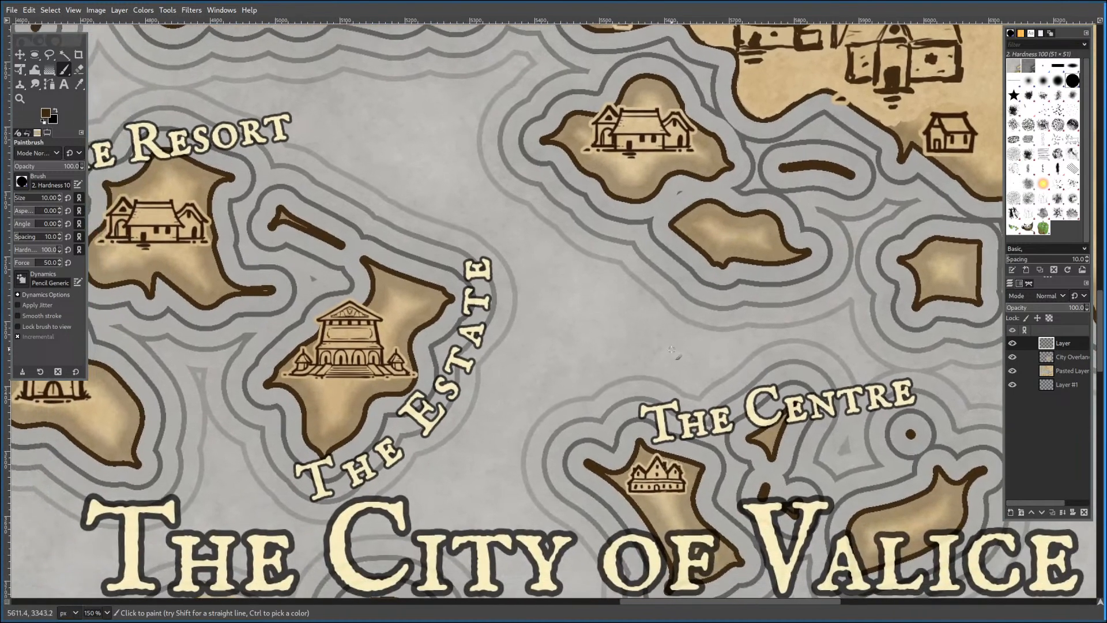
scroll(663, 347, "up", 10)
scroll(663, 348, "right", 5)
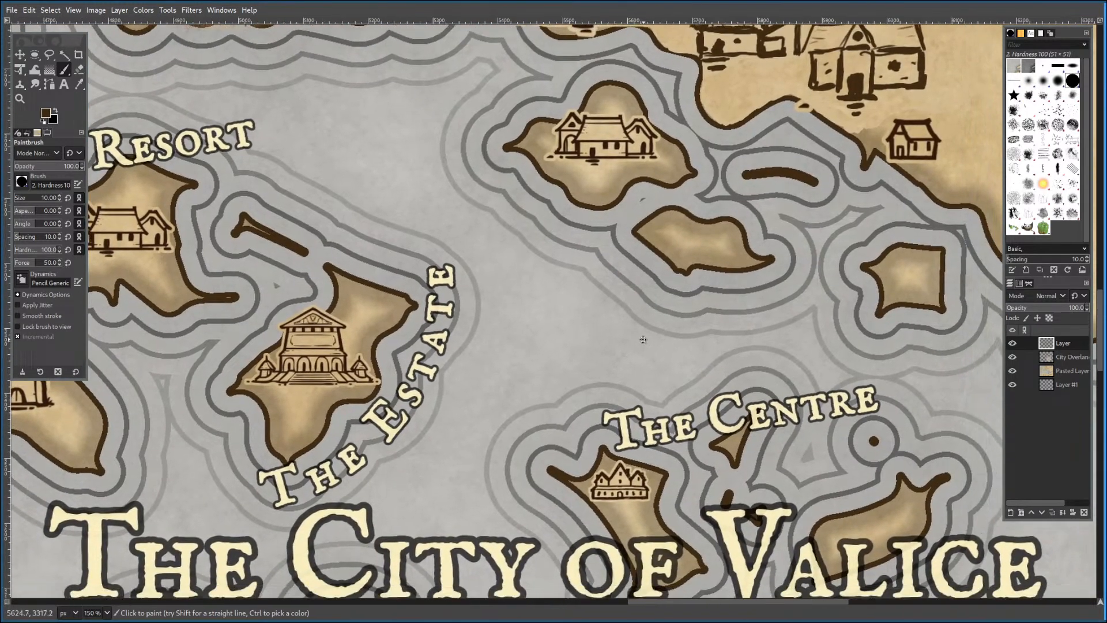
scroll(660, 346, "up", 5)
scroll(661, 346, "right", 2)
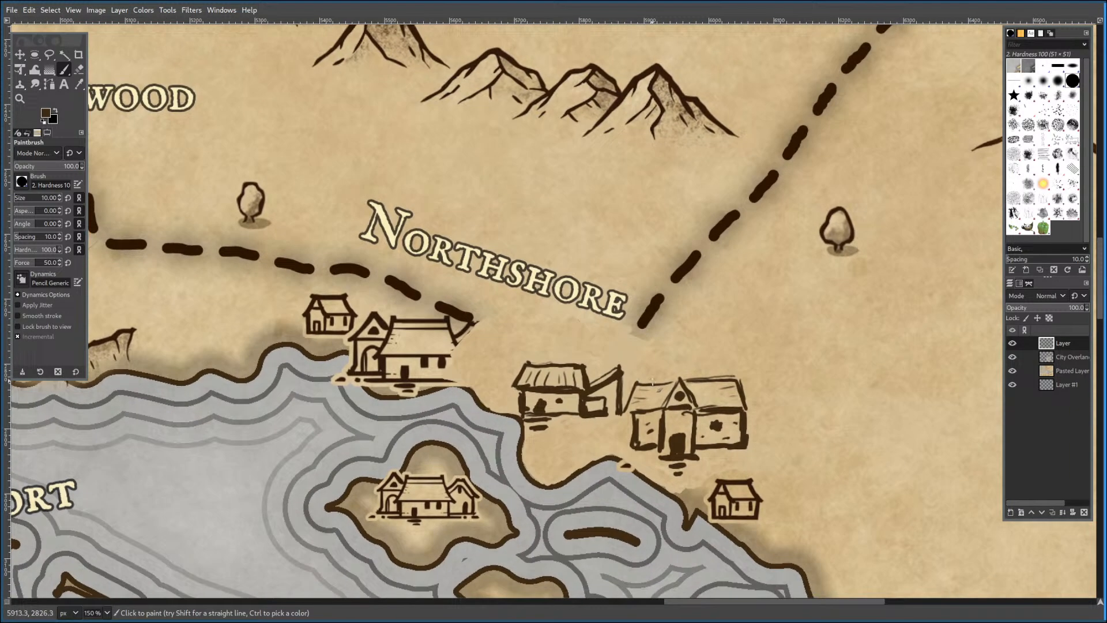
Clone grey water over the pale fringe at the large coastal house's lower-left corner and repaint its dark edge.
left_click_drag(652, 381, 629, 377)
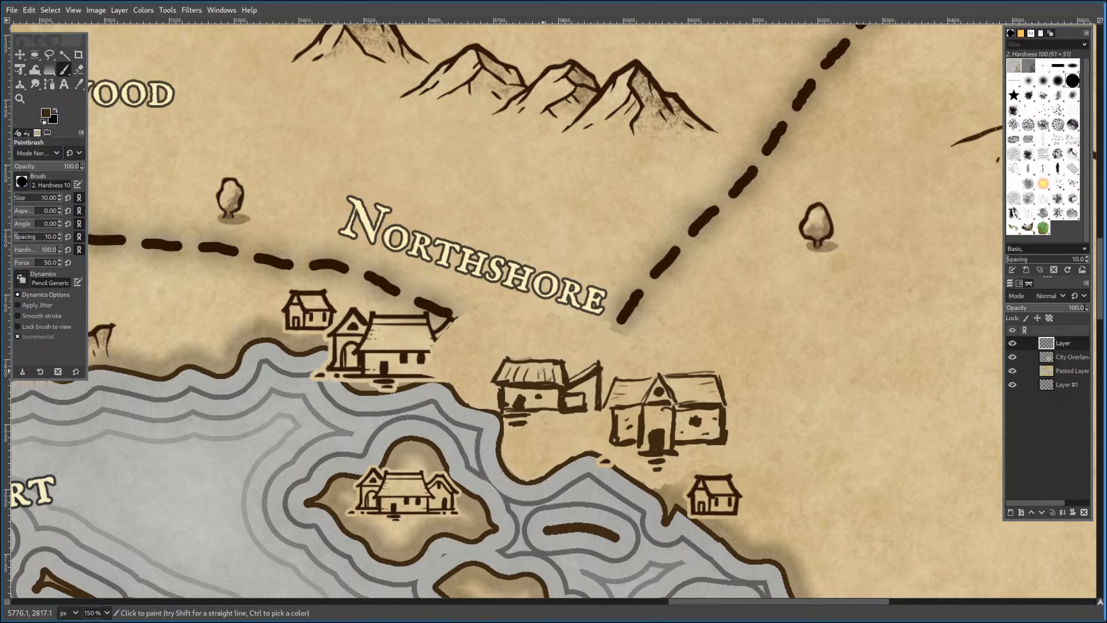
mouse_move(571, 346)
left_mouse_down()
mouse_move(604, 319)
mouse_move(606, 340)
left_mouse_up()
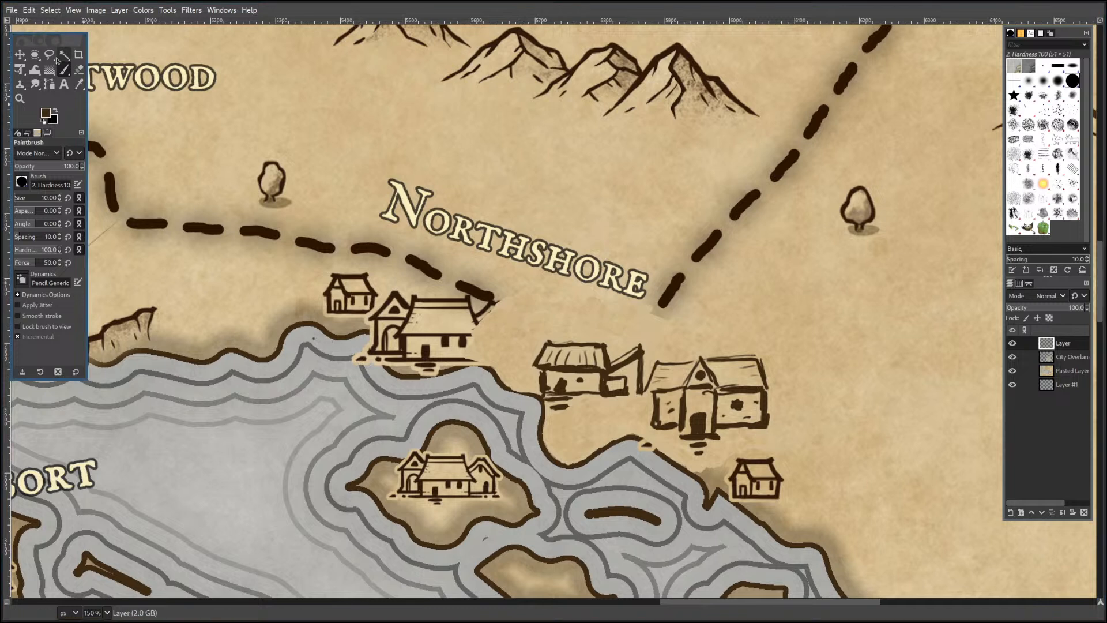
left_click(20, 84)
left_click(240, 470)
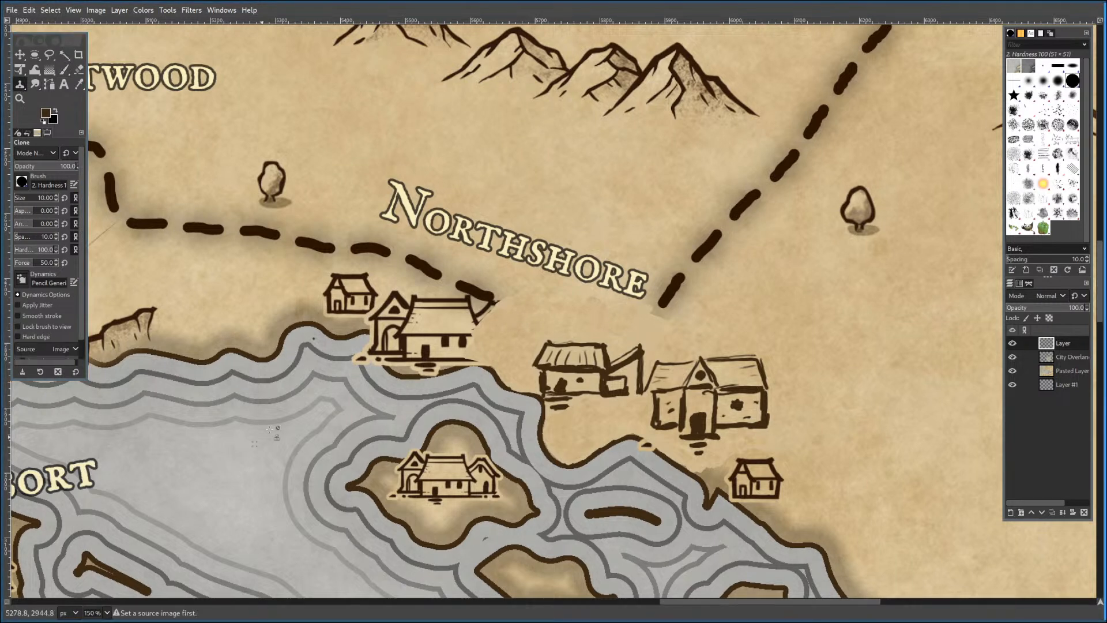
left_click(366, 350)
mouse_move(365, 355)
left_mouse_down()
mouse_move(352, 359)
mouse_move(364, 346)
mouse_move(363, 364)
left_mouse_up()
key("p")
mouse_move(368, 334)
left_mouse_down()
mouse_move(385, 366)
mouse_move(372, 337)
mouse_move(379, 354)
left_mouse_up()
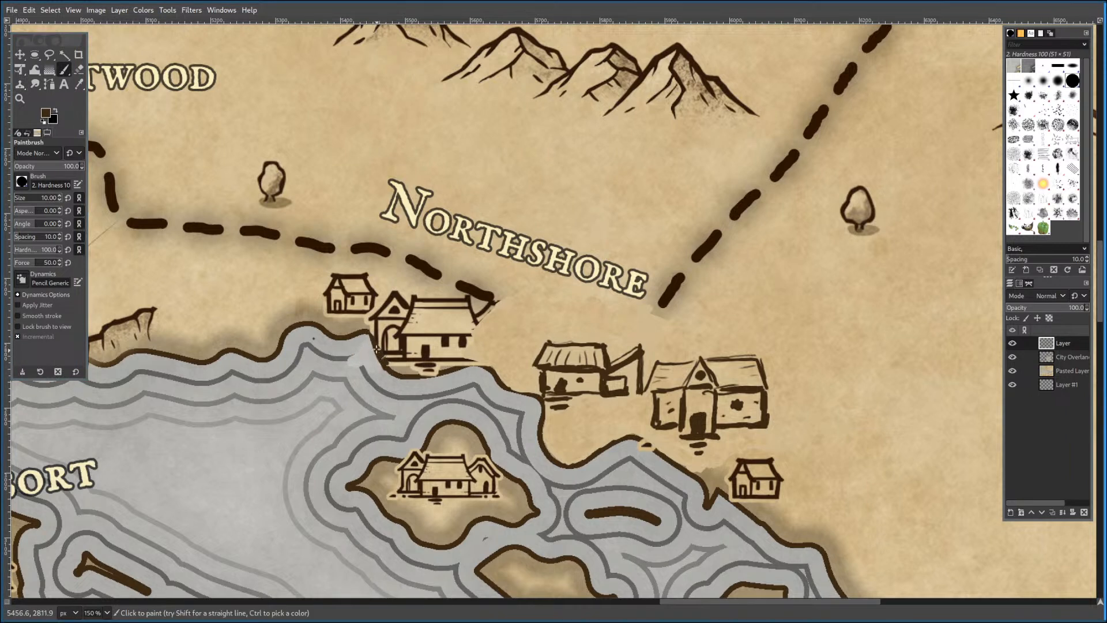
Clone plain parchment over the small old house beside the coast southwest of the Northshore label.
left_click(335, 357, "ctrl")
left_click(20, 86)
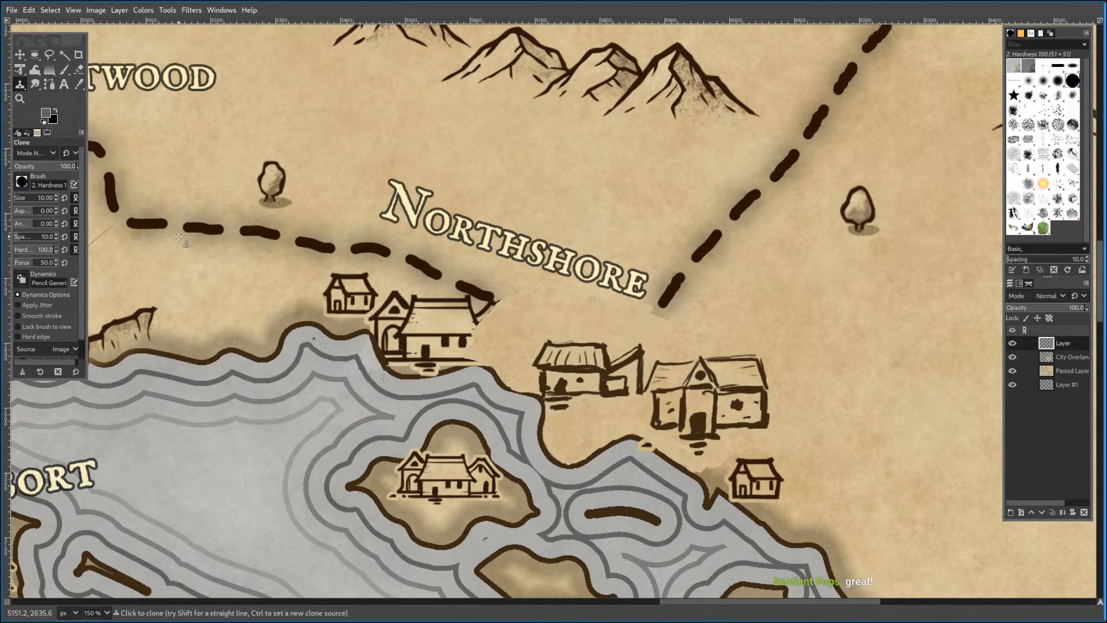
left_click(238, 283, "ctrl")
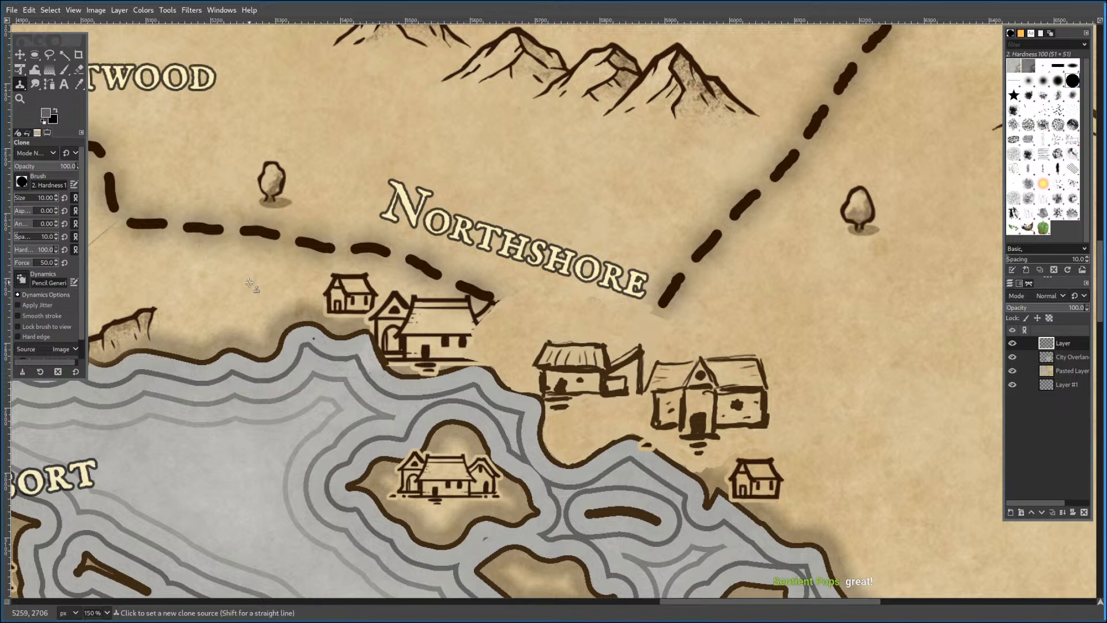
mouse_move(336, 290)
left_mouse_down()
mouse_move(361, 287)
mouse_move(367, 320)
left_mouse_up()
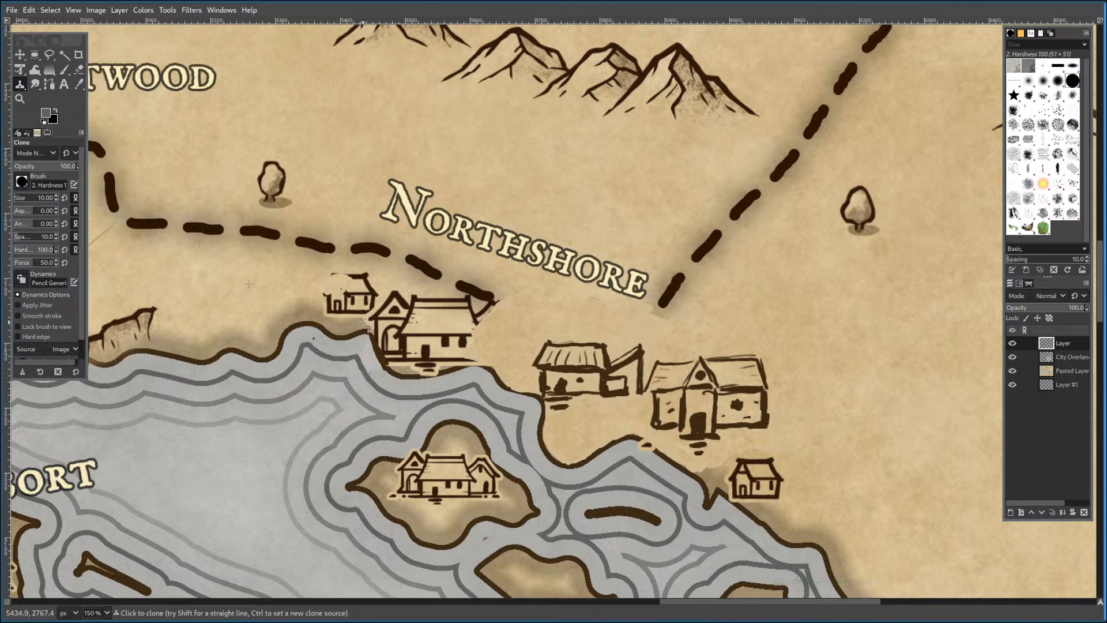
mouse_move(350, 273)
left_mouse_down()
mouse_move(377, 297)
mouse_move(335, 288)
mouse_move(324, 303)
mouse_move(355, 298)
left_mouse_up()
Clone clean parchment over the large old coastal house between the road's end and the shoreline.
left_click(320, 143, "ctrl")
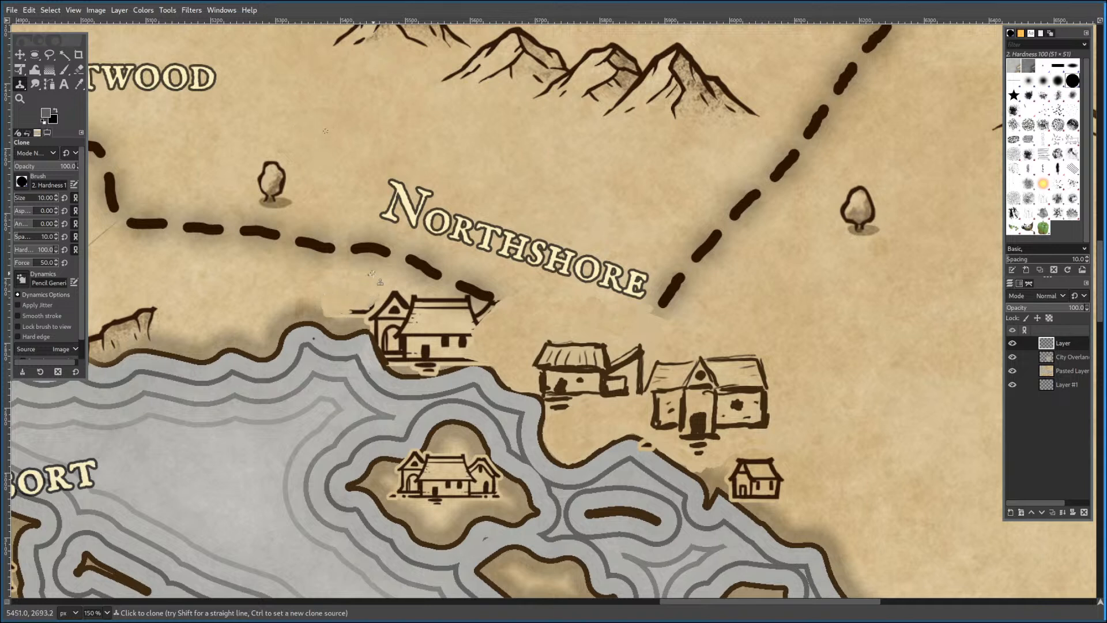
mouse_move(362, 311)
left_mouse_down()
mouse_move(347, 312)
mouse_move(412, 298)
mouse_move(422, 314)
mouse_move(399, 324)
mouse_move(375, 319)
mouse_move(383, 327)
mouse_move(421, 301)
mouse_move(411, 318)
mouse_move(369, 332)
left_mouse_up()
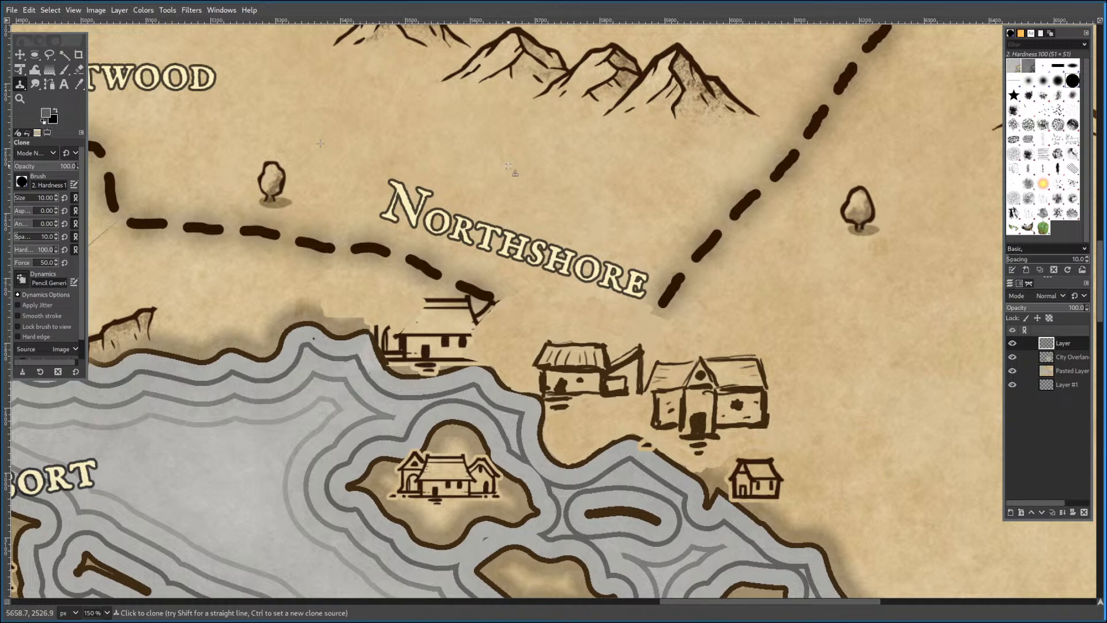
left_click(444, 134, "ctrl")
mouse_move(435, 319)
left_mouse_down()
mouse_move(429, 308)
mouse_move(469, 321)
mouse_move(493, 304)
mouse_move(462, 300)
mouse_move(476, 311)
left_mouse_up()
left_click(331, 165, "ctrl")
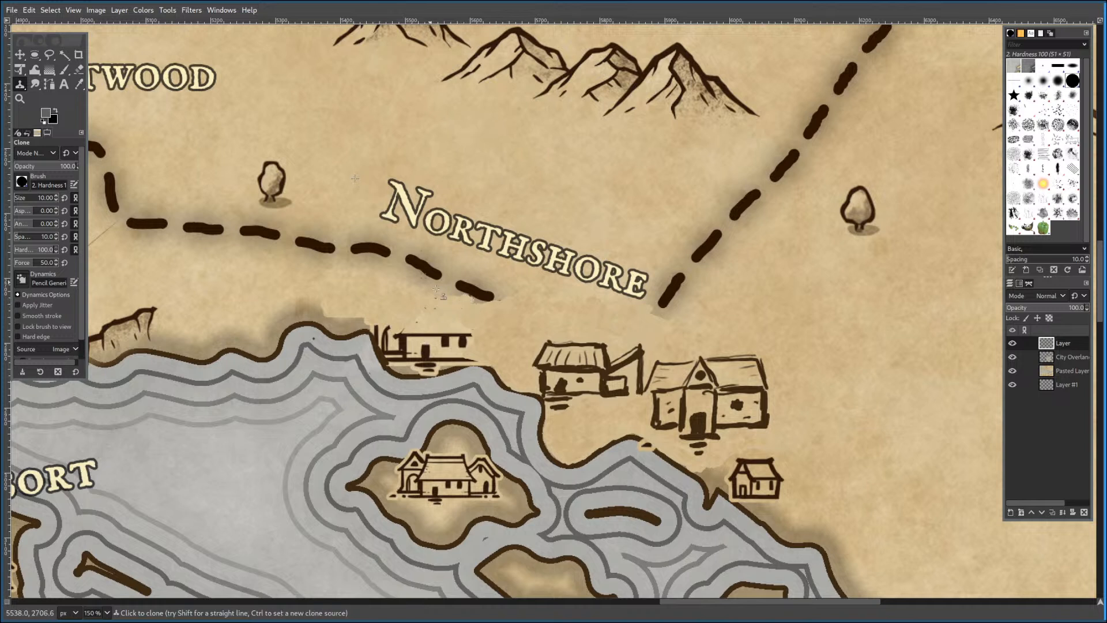
mouse_move(424, 318)
left_mouse_down()
mouse_move(454, 315)
mouse_move(453, 328)
mouse_move(474, 332)
mouse_move(457, 347)
mouse_move(445, 342)
mouse_move(473, 320)
mouse_move(428, 342)
mouse_move(403, 331)
mouse_move(415, 333)
mouse_move(411, 167)
mouse_move(355, 179)
mouse_move(398, 183)
mouse_move(397, 342)
mouse_move(362, 317)
mouse_move(397, 360)
mouse_move(411, 347)
mouse_move(488, 362)
mouse_move(426, 367)
mouse_move(411, 362)
mouse_move(420, 339)
mouse_move(364, 337)
mouse_move(398, 346)
mouse_move(380, 332)
mouse_move(392, 365)
left_mouse_up()
left_click(390, 128, "ctrl")
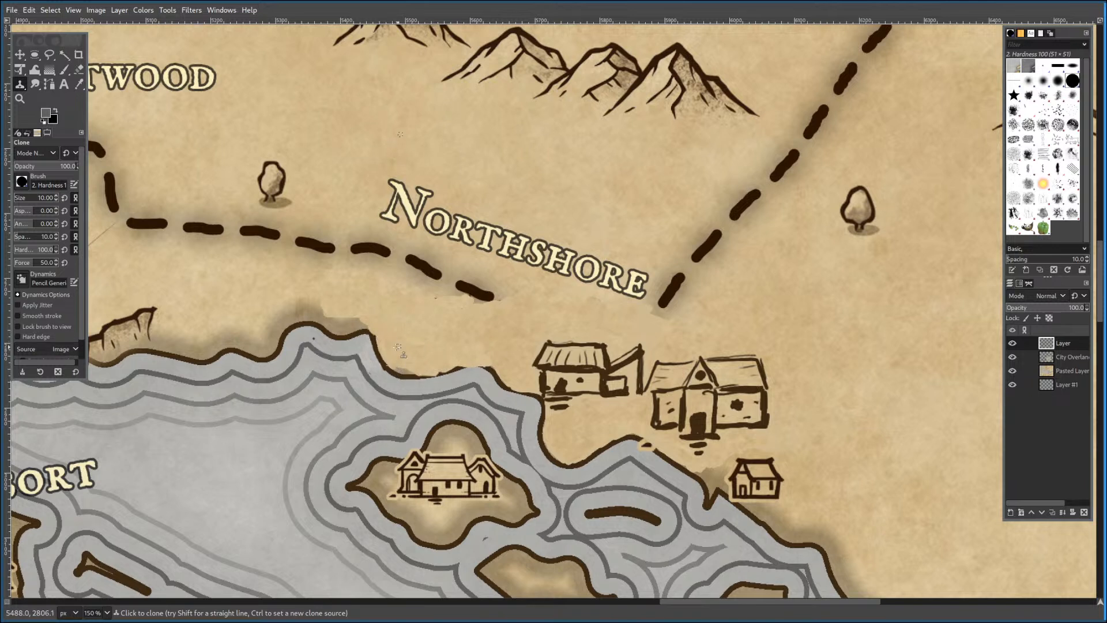
Pick the coastline's dark brown and repaint the broken shoreline where the large old house stood.
left_click(65, 71)
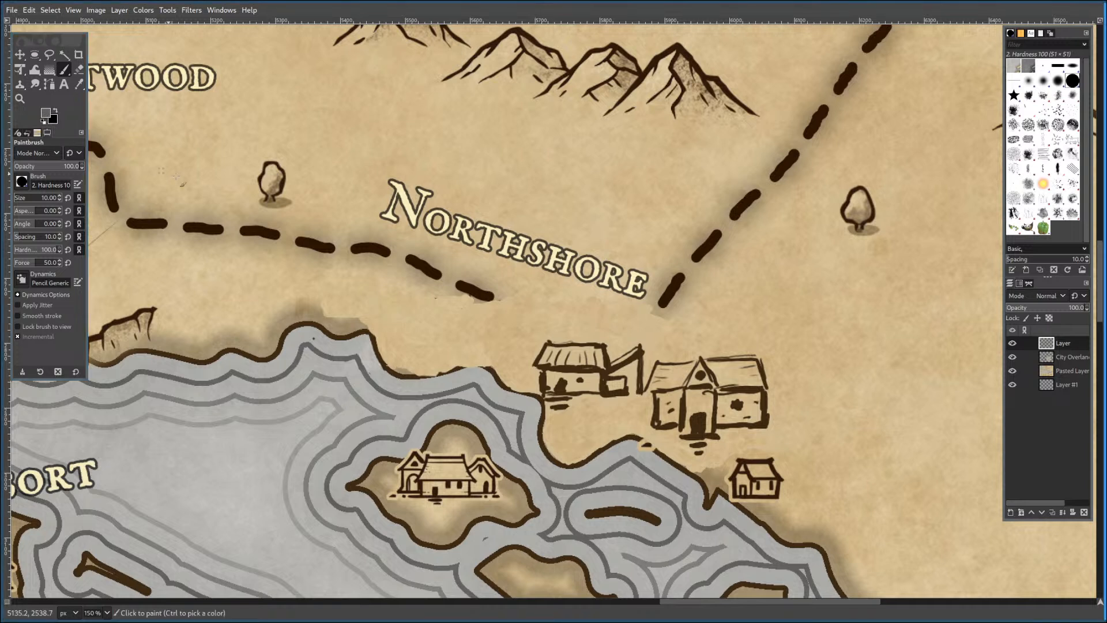
key("ctrl")
left_click(363, 331, "ctrl")
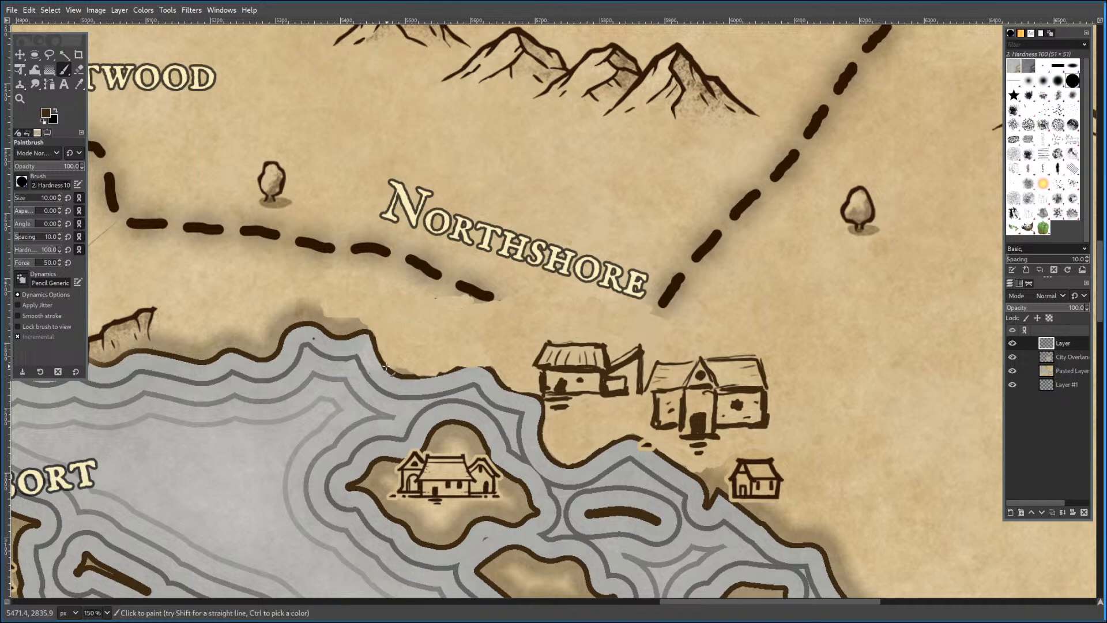
mouse_move(444, 374)
left_mouse_down()
mouse_move(421, 375)
mouse_move(448, 370)
left_mouse_up()
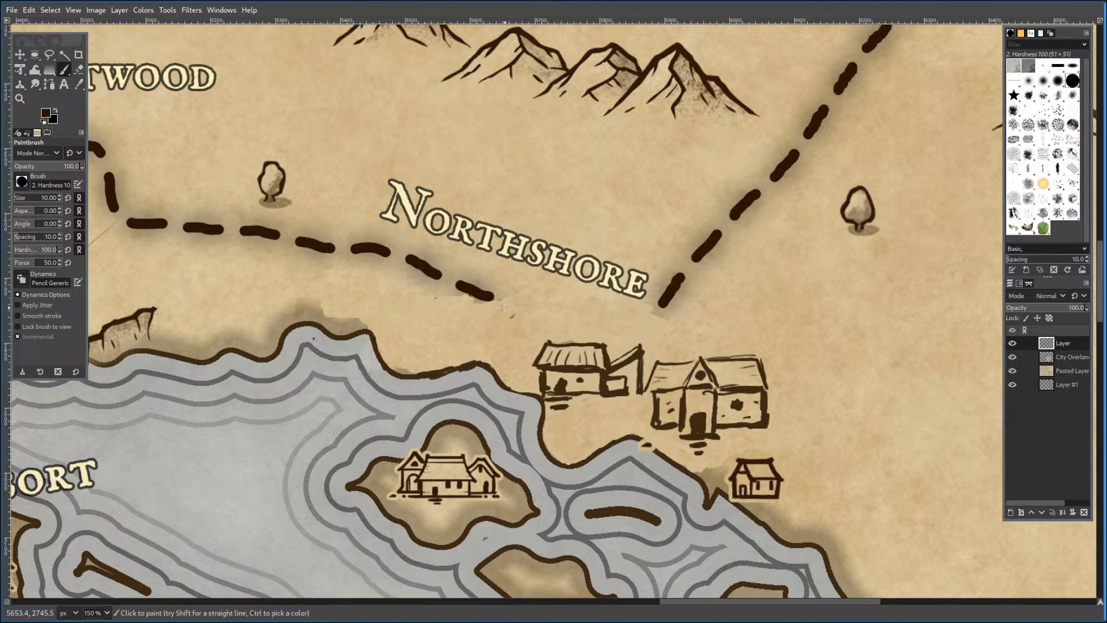
Paint extra dark dashes to extend both Northshore roads down to the new buildings.
mouse_move(528, 311)
left_mouse_down()
mouse_move(512, 307)
mouse_move(539, 314)
left_mouse_up()
mouse_move(643, 336)
left_mouse_down()
mouse_move(650, 327)
mouse_move(643, 339)
left_mouse_up()
left_click_drag(570, 335, 563, 335)
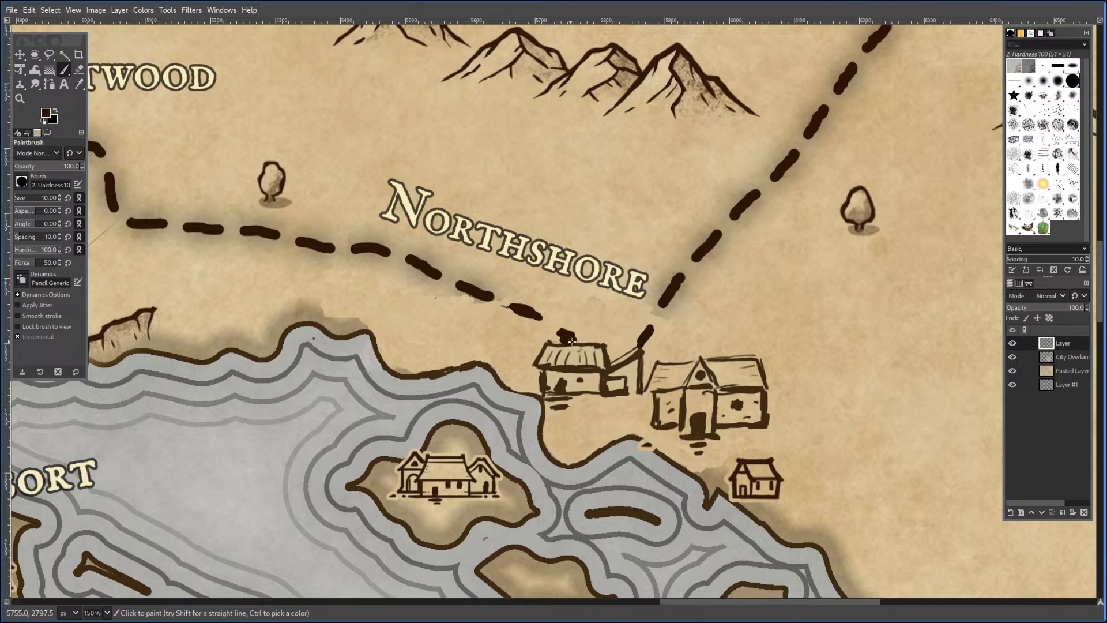
On a new layer, paint broad dark brown shadow strokes with a size 20 brush over the added road dashes and along the Northshore coastline.
left_click(1010, 512)
left_click(1083, 619)
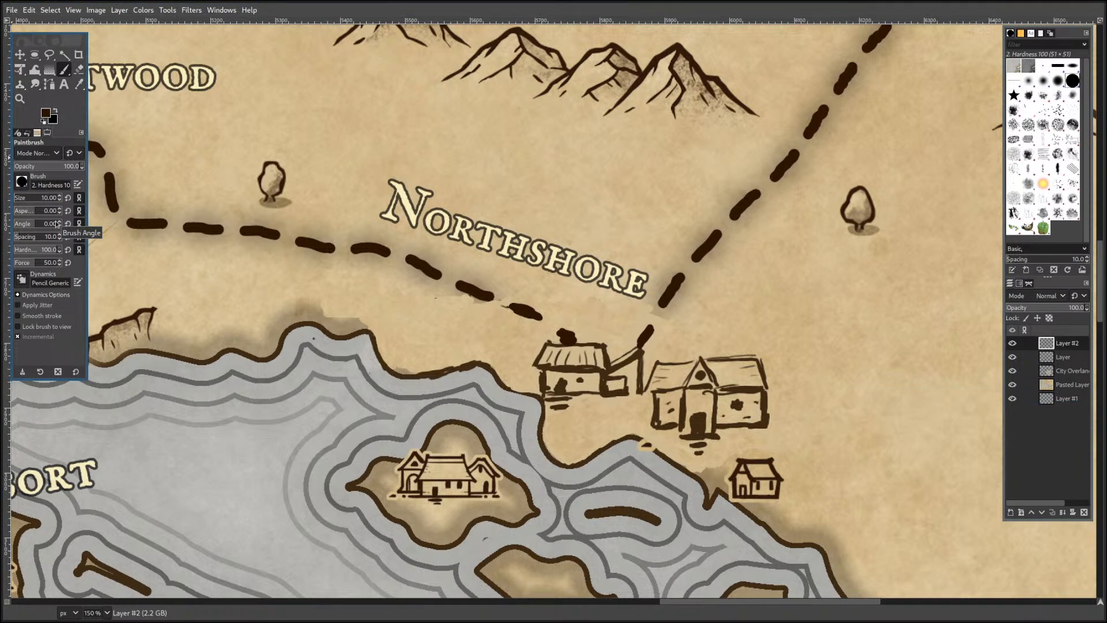
left_click(19, 197)
type("20")
key("Return")
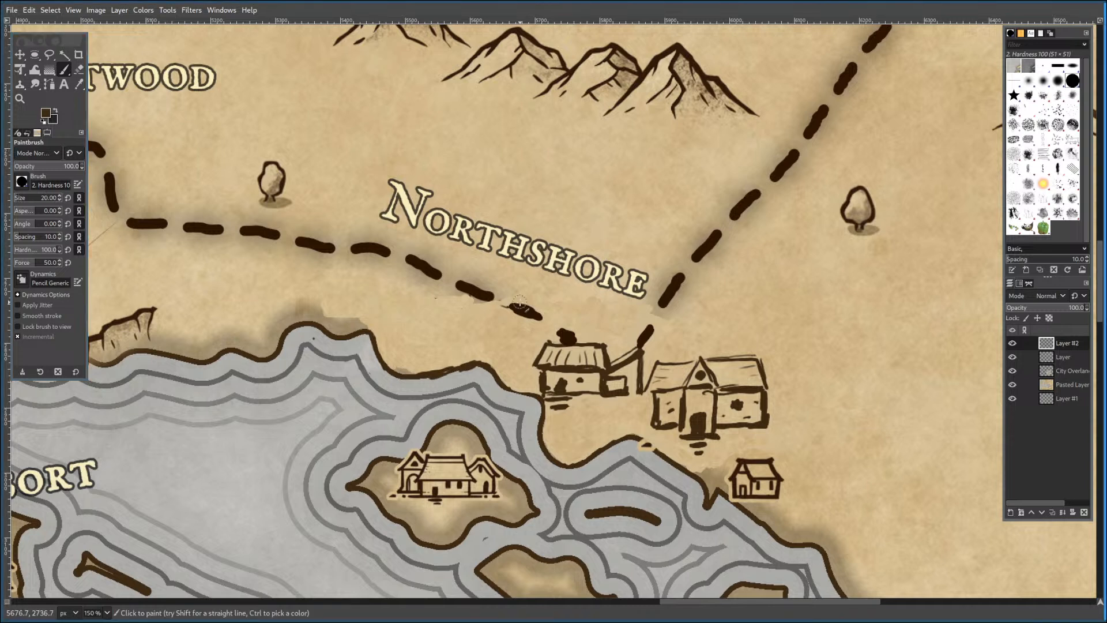
mouse_move(547, 315)
left_mouse_down()
mouse_move(458, 295)
mouse_move(568, 334)
mouse_move(543, 326)
left_mouse_up()
mouse_move(649, 332)
left_mouse_down()
mouse_move(553, 332)
mouse_move(496, 294)
mouse_move(567, 339)
mouse_move(536, 329)
mouse_move(459, 285)
mouse_move(493, 297)
mouse_move(455, 291)
left_mouse_up()
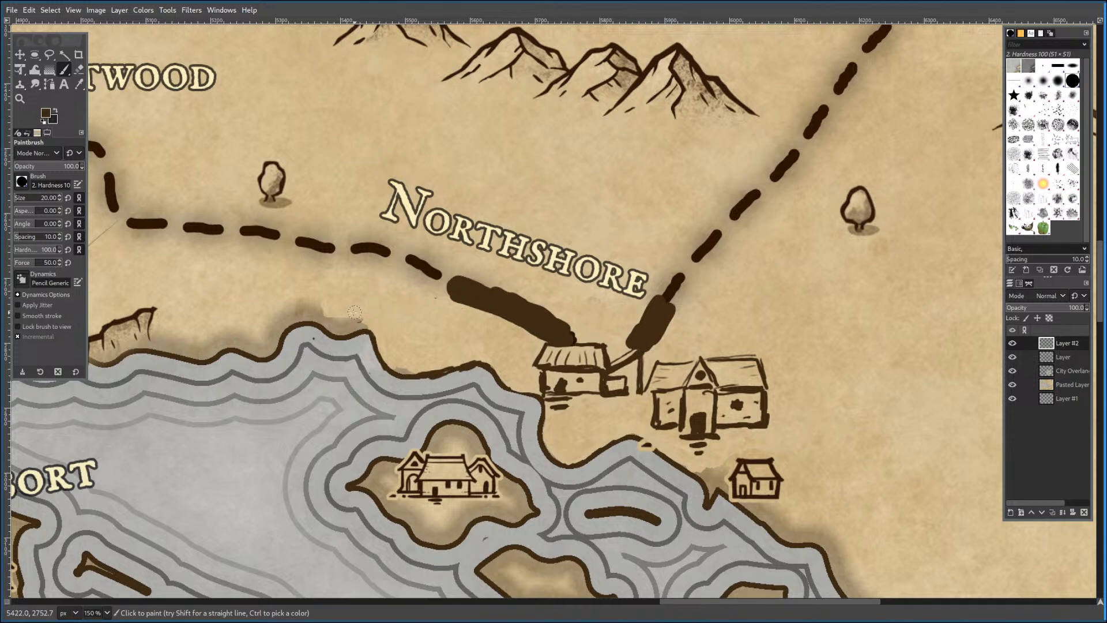
mouse_move(319, 307)
left_mouse_down()
mouse_move(376, 323)
mouse_move(387, 345)
mouse_move(381, 339)
left_mouse_up()
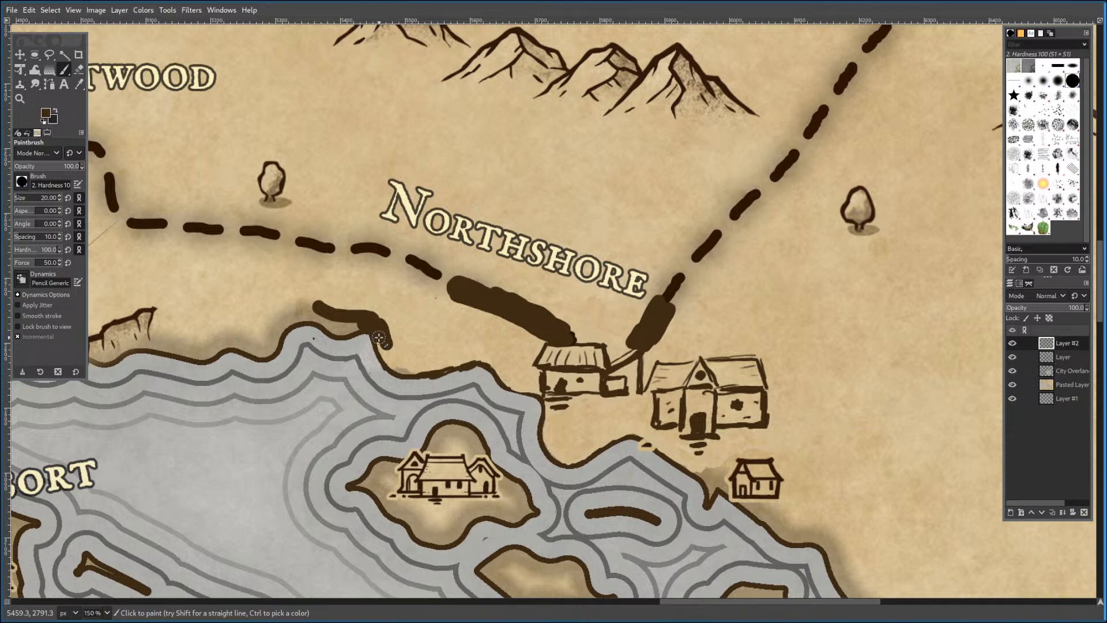
mouse_move(378, 337)
left_mouse_down()
mouse_move(399, 367)
mouse_move(473, 352)
mouse_move(402, 368)
mouse_move(490, 354)
mouse_move(512, 384)
mouse_move(538, 389)
mouse_move(510, 381)
mouse_move(526, 385)
mouse_move(583, 463)
mouse_move(541, 431)
mouse_move(551, 406)
mouse_move(548, 441)
mouse_move(560, 457)
mouse_move(594, 451)
mouse_move(562, 457)
mouse_move(553, 437)
mouse_move(579, 451)
mouse_move(634, 426)
mouse_move(568, 459)
mouse_move(641, 431)
mouse_move(701, 469)
mouse_move(619, 434)
left_mouse_up()
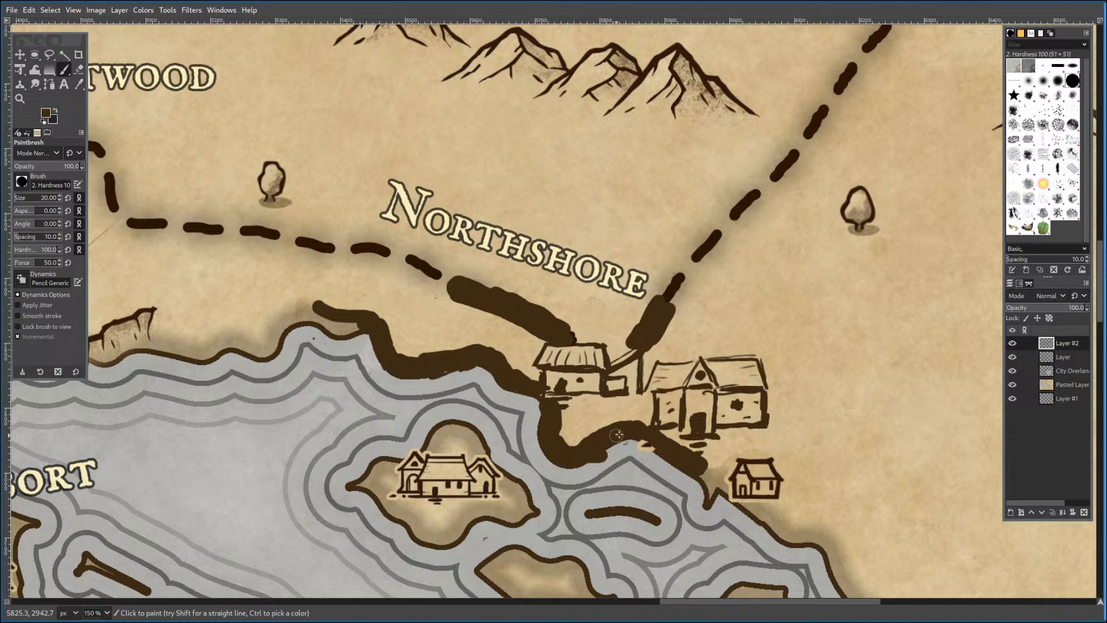
left_click(79, 69)
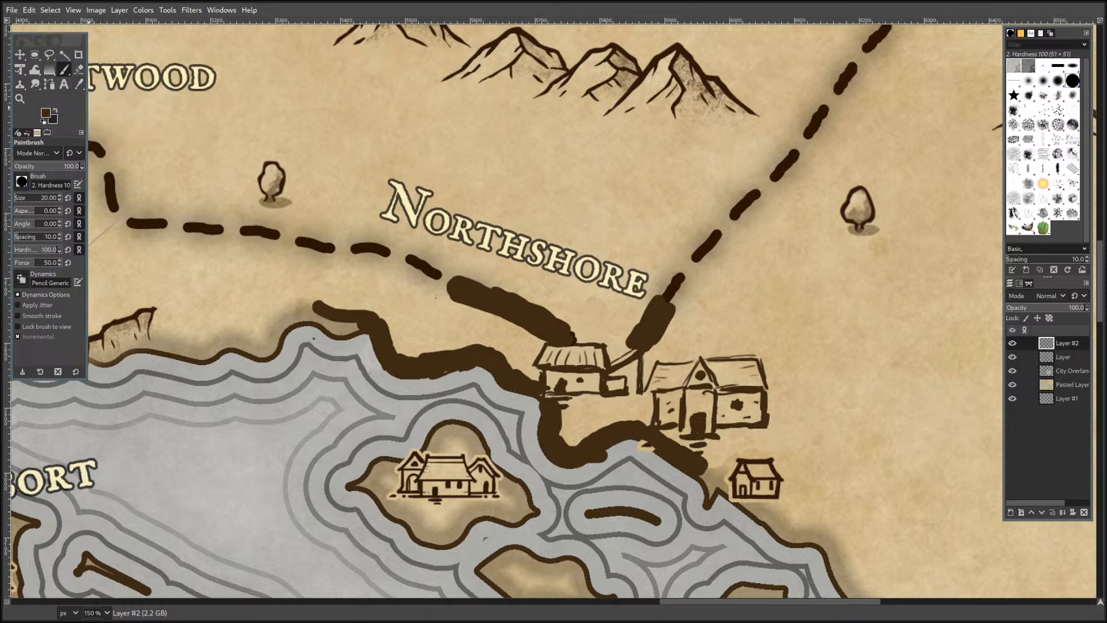
left_click_drag(584, 463, 647, 468)
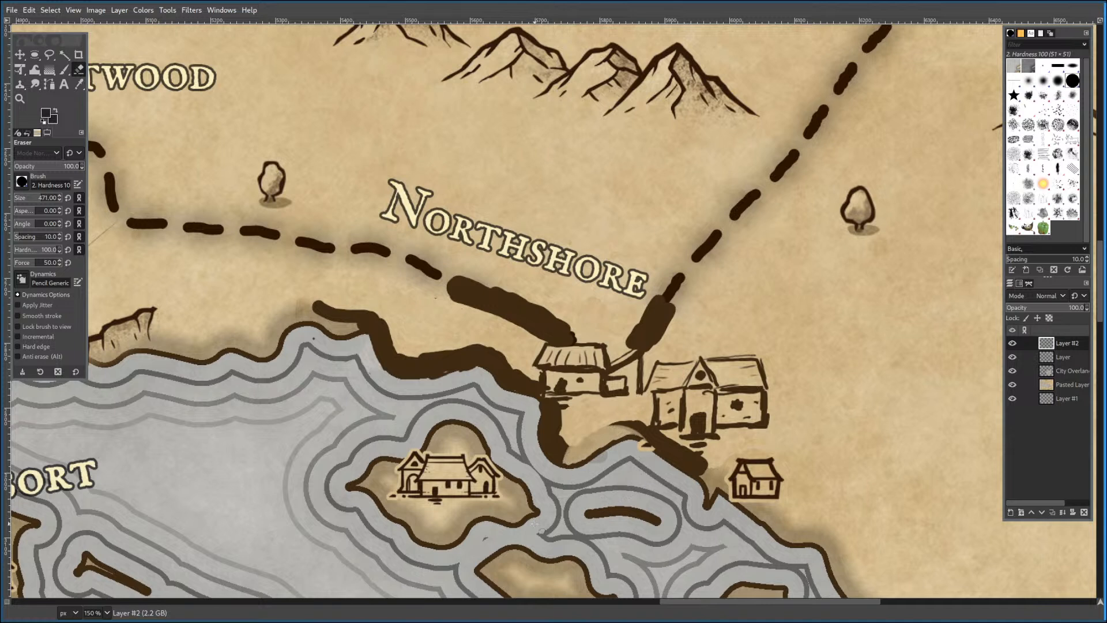
key("ctrl+z")
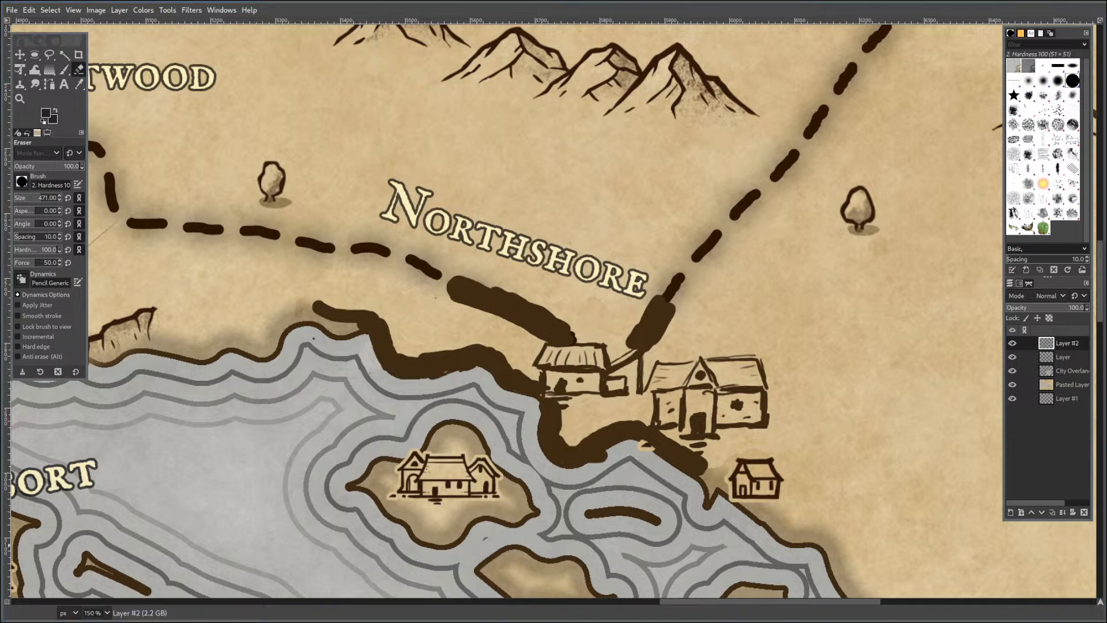
key("ctrl+z")
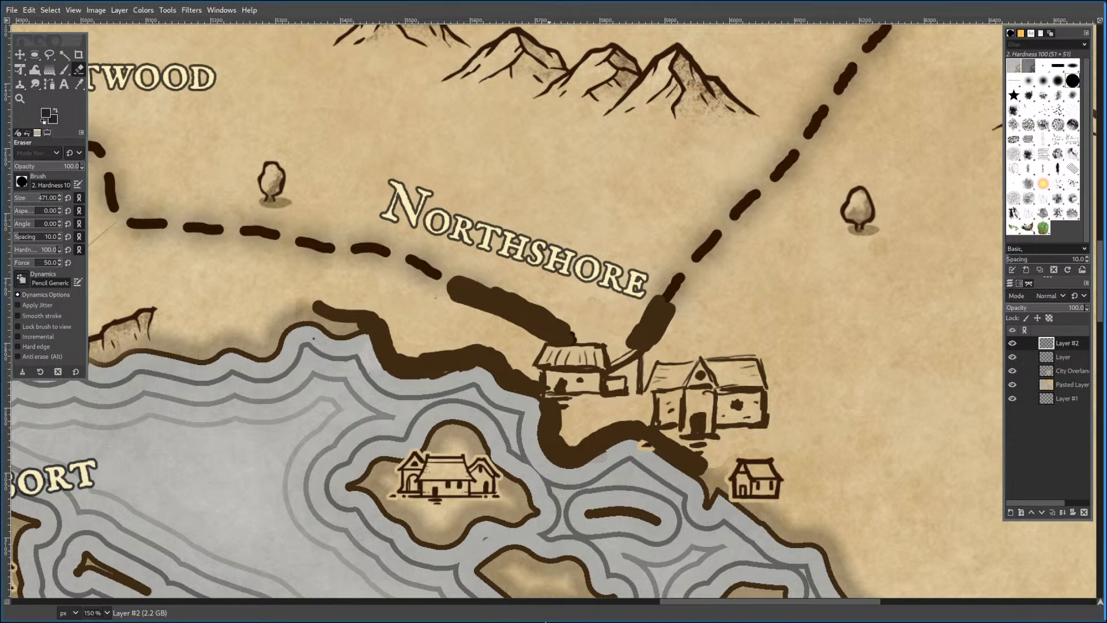
key("p")
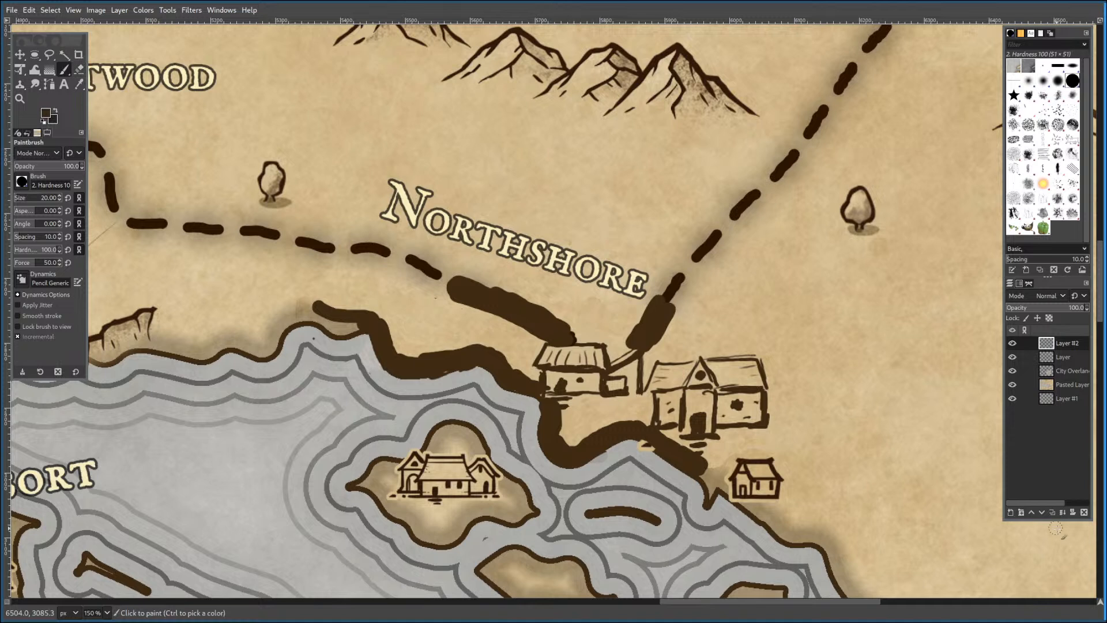
Lower the opacity of the shadow stroke layer to 30.8.
left_click_drag(1060, 308, 1056, 310)
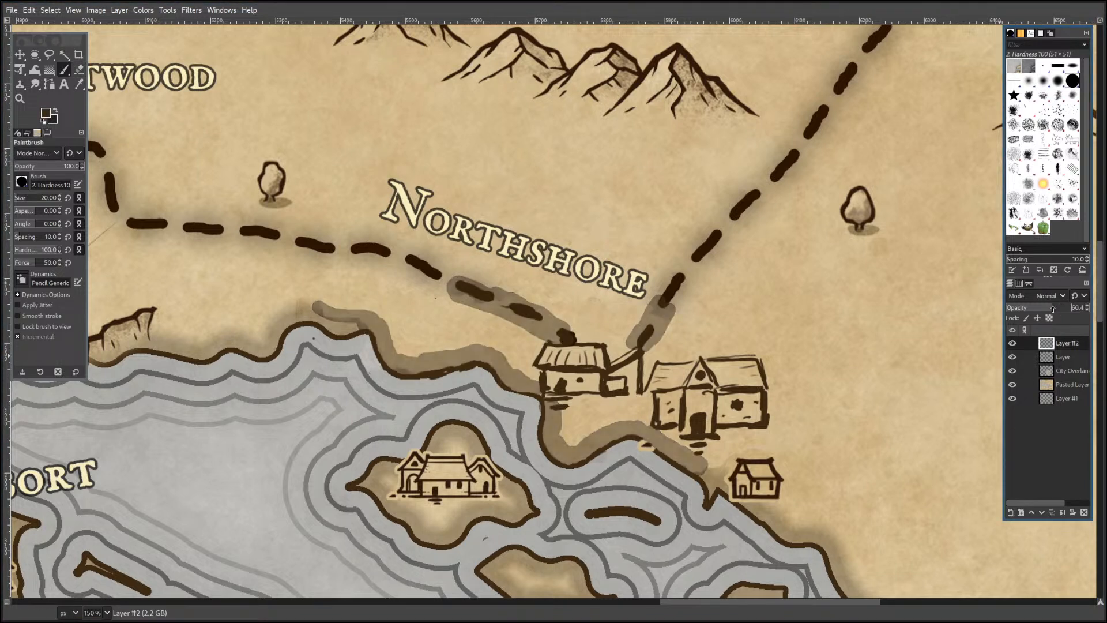
left_click_drag(1046, 308, 1022, 307)
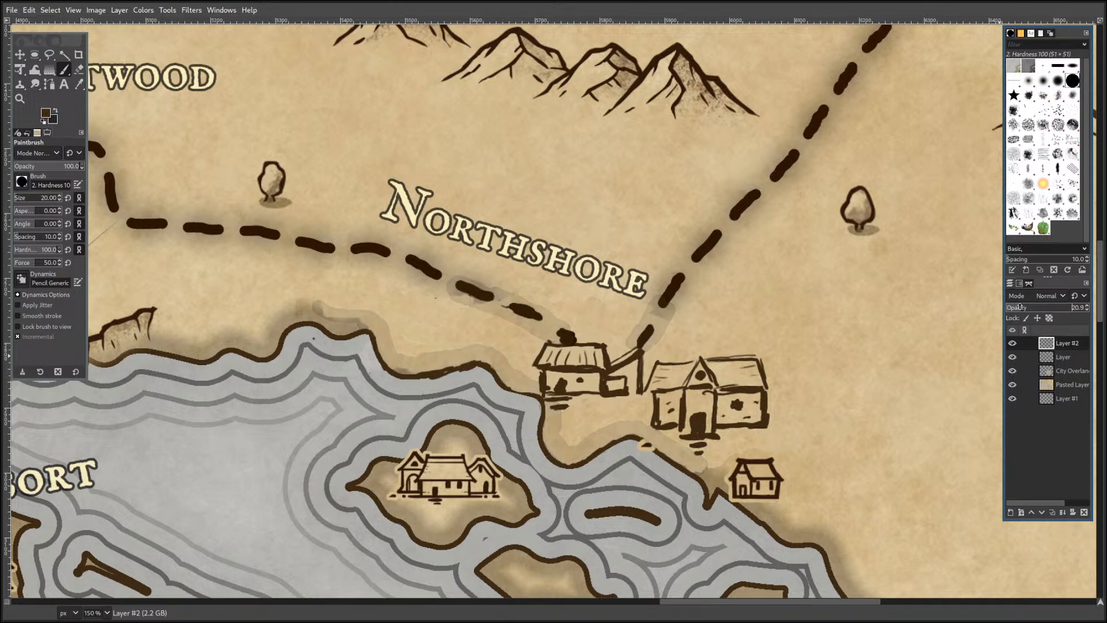
left_click_drag(1030, 307, 1033, 307)
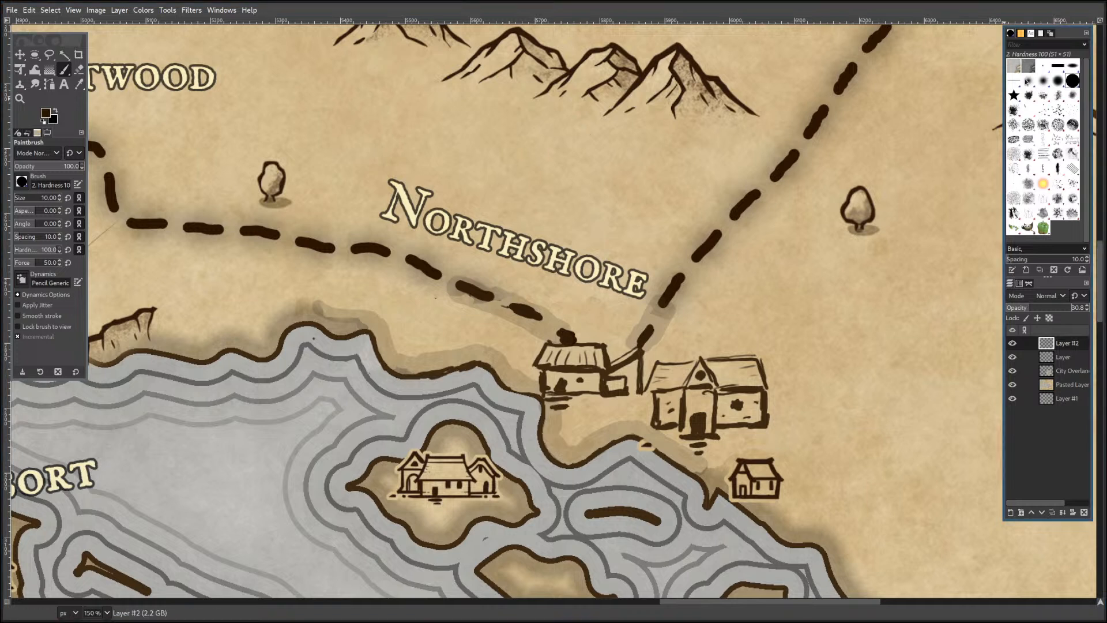
Paint soft shadows around the added road dashes and along the coast with the Hardness 025 brush at size 103 and hardness 0.
left_click(1043, 81)
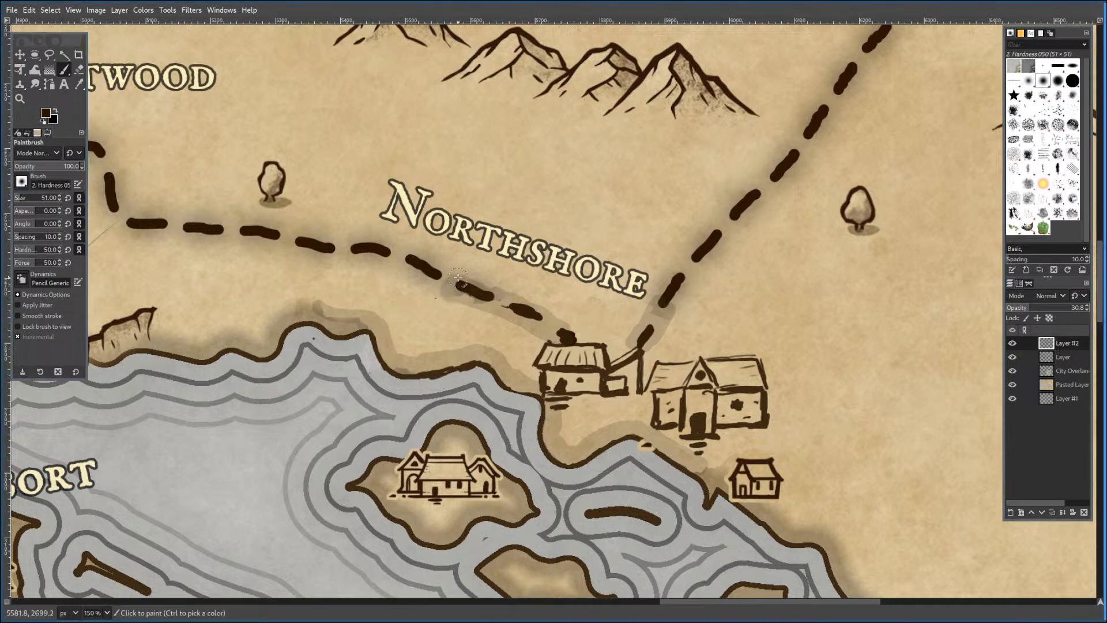
left_click_drag(486, 287, 540, 302)
left_click(1029, 80)
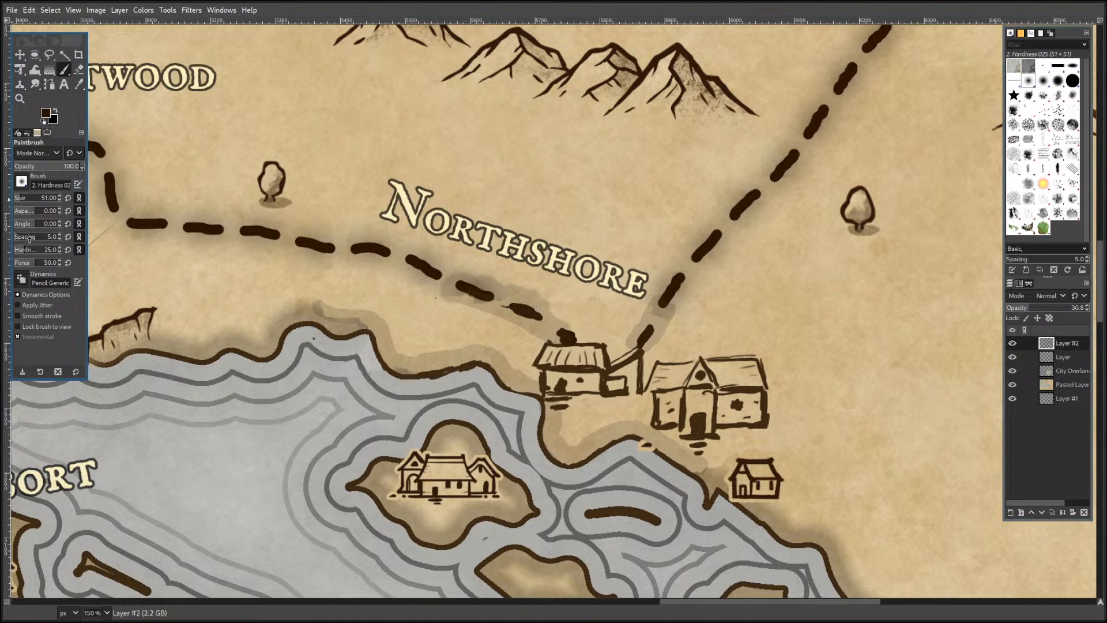
left_click_drag(29, 252, 10, 252)
left_click_drag(21, 199, 27, 200)
mouse_move(549, 309)
left_mouse_down()
mouse_move(514, 293)
mouse_move(488, 310)
mouse_move(445, 293)
mouse_move(538, 332)
left_mouse_up()
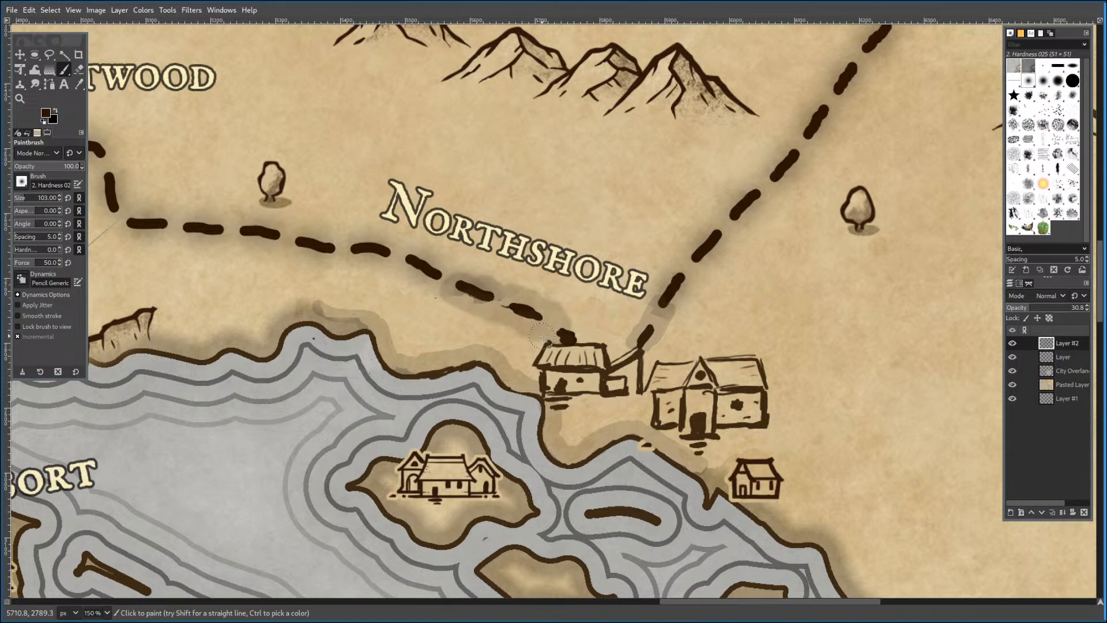
mouse_move(640, 304)
left_mouse_down()
mouse_move(638, 335)
mouse_move(661, 333)
left_mouse_up()
mouse_move(329, 310)
left_mouse_down()
mouse_move(389, 326)
mouse_move(405, 352)
mouse_move(444, 344)
mouse_move(504, 359)
mouse_move(537, 382)
mouse_move(567, 445)
mouse_move(640, 428)
mouse_move(708, 468)
left_mouse_up()
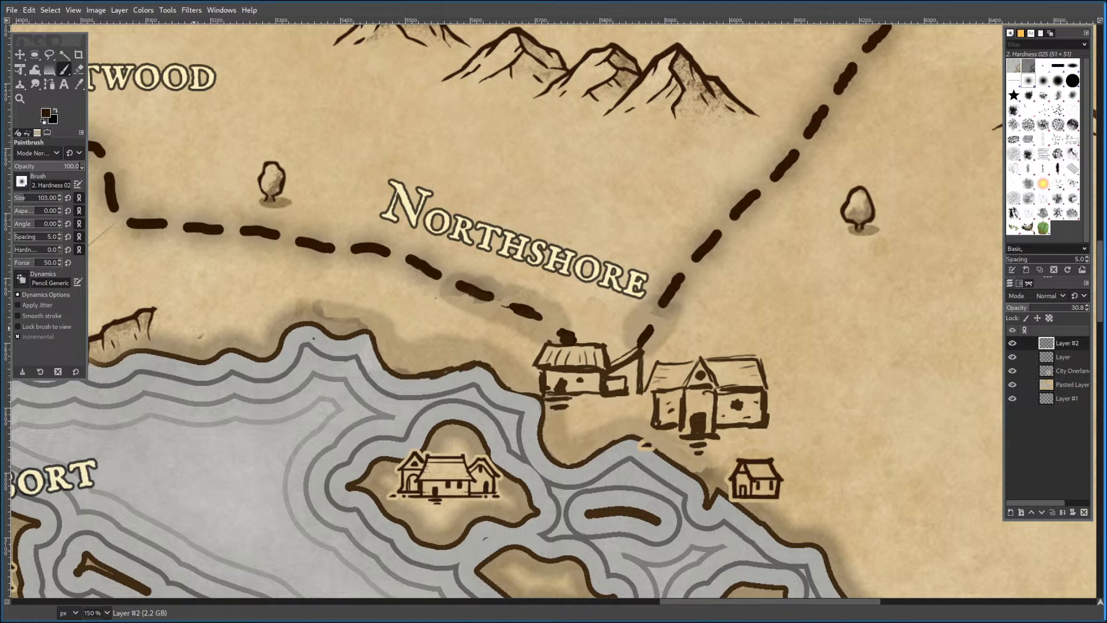
Erase shading over the water below the repaired shoreline and paint more soft shadow along its land side.
key("shift+e")
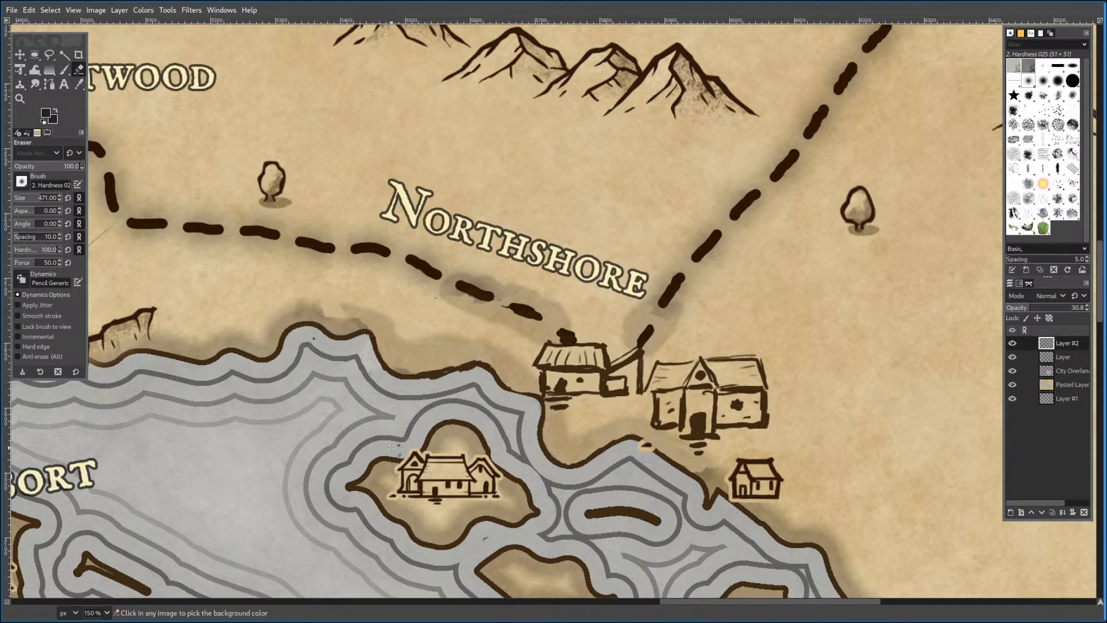
key("p")
key("shift+e")
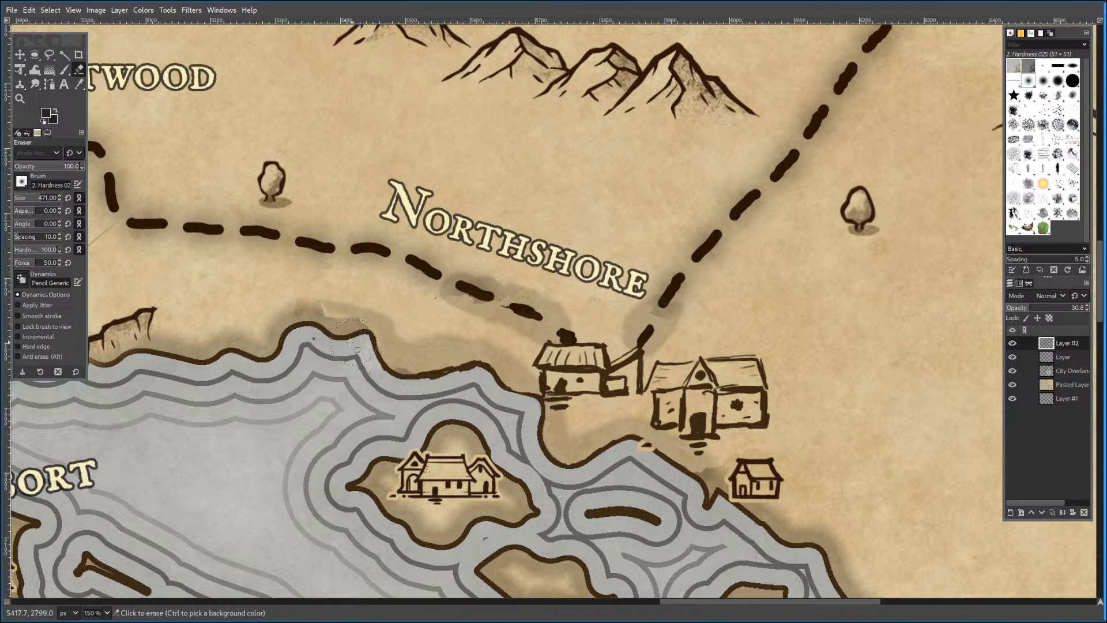
left_click_drag(376, 382, 387, 385)
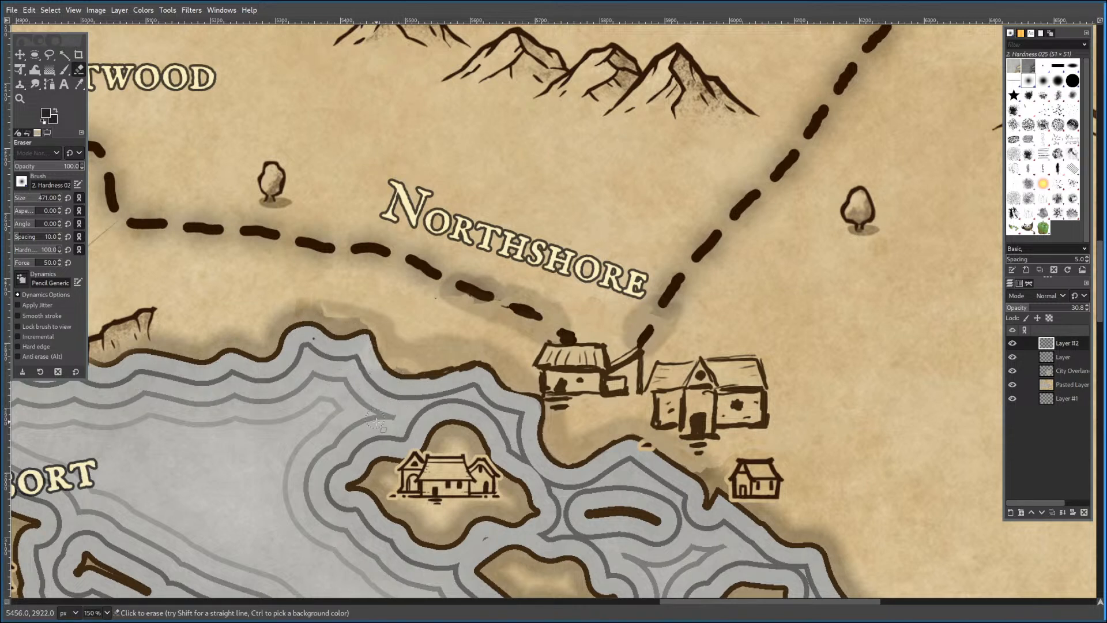
key("p")
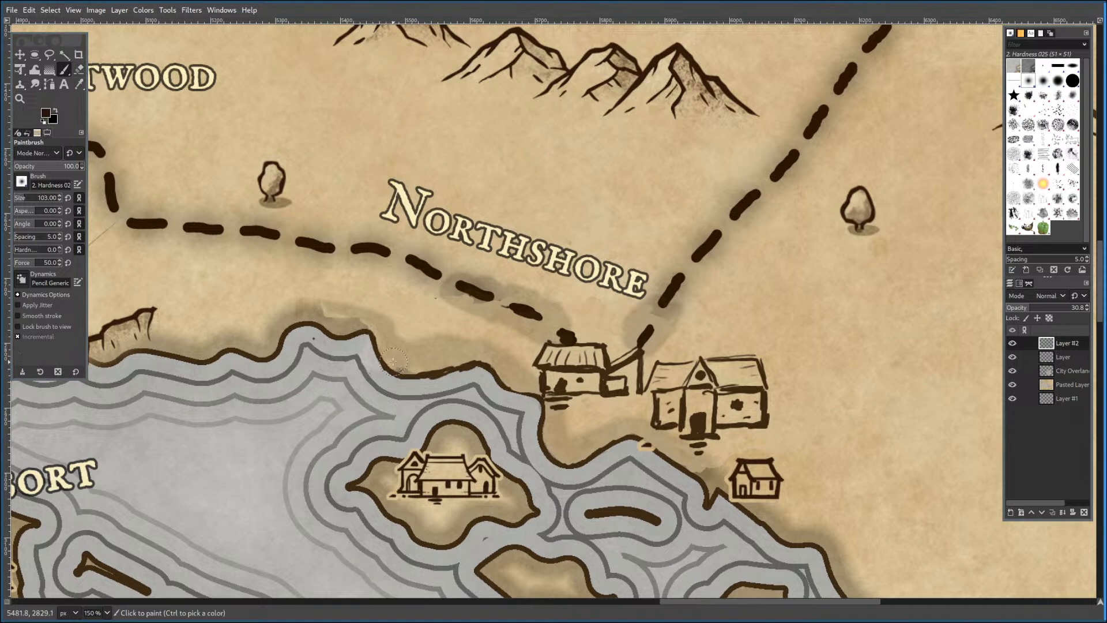
left_click_drag(410, 367, 354, 323)
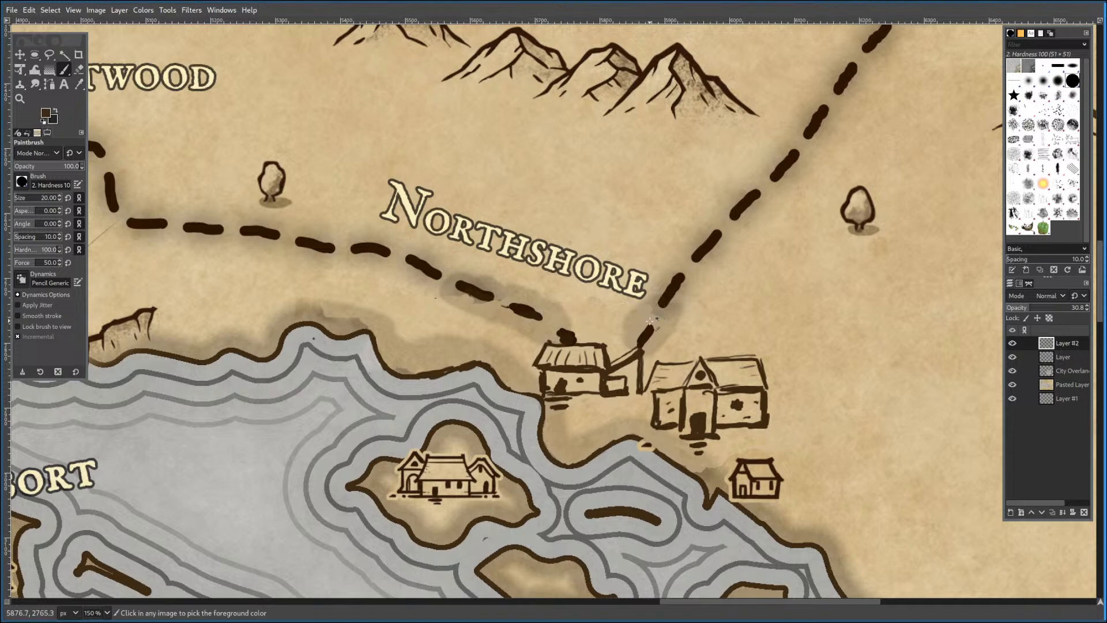
Examine the reworked Northshore area against the other settlements across the wider map.
scroll(657, 318, "down", 3)
scroll(653, 319, "down", 1)
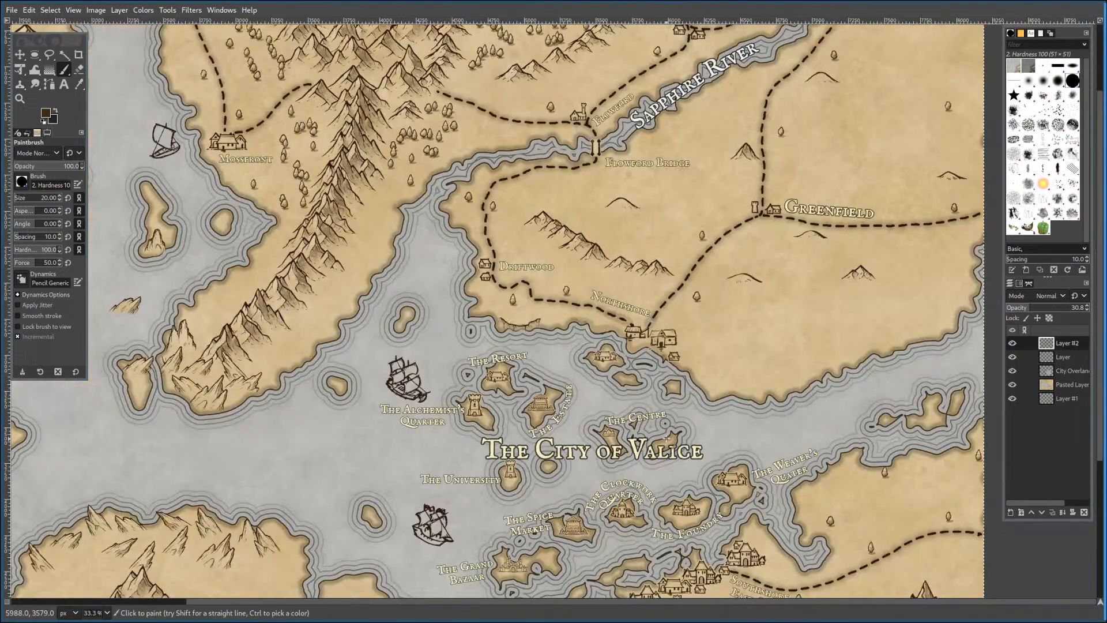
scroll(648, 473, "down", 5)
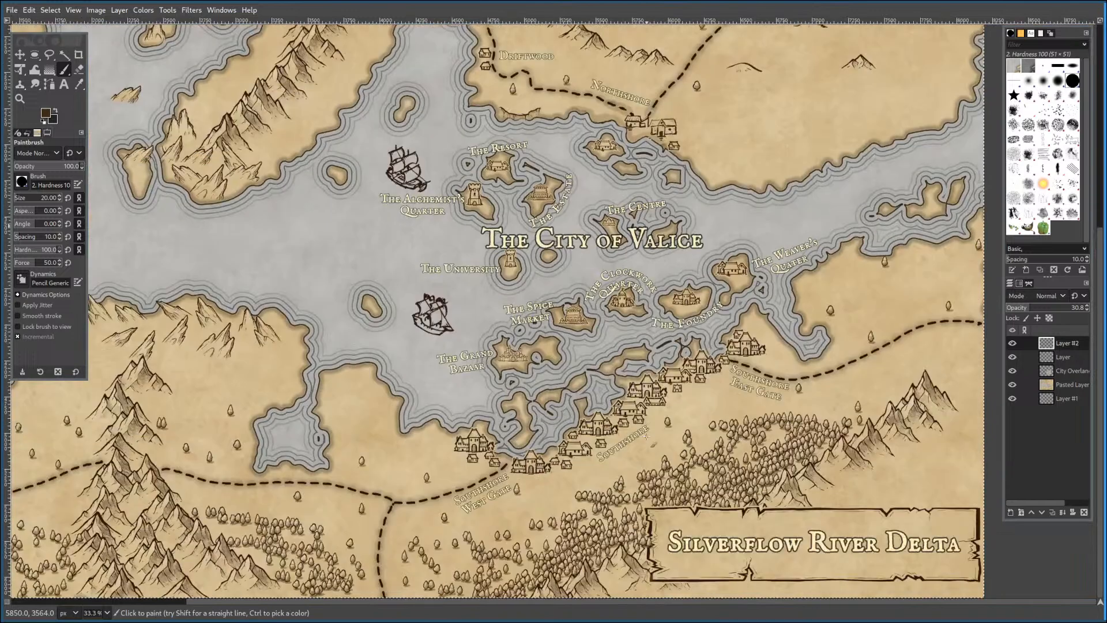
Examine the City of Valice islands and the coasts around them, closing in on the island house just below Northshore.
scroll(644, 497, "up", 3)
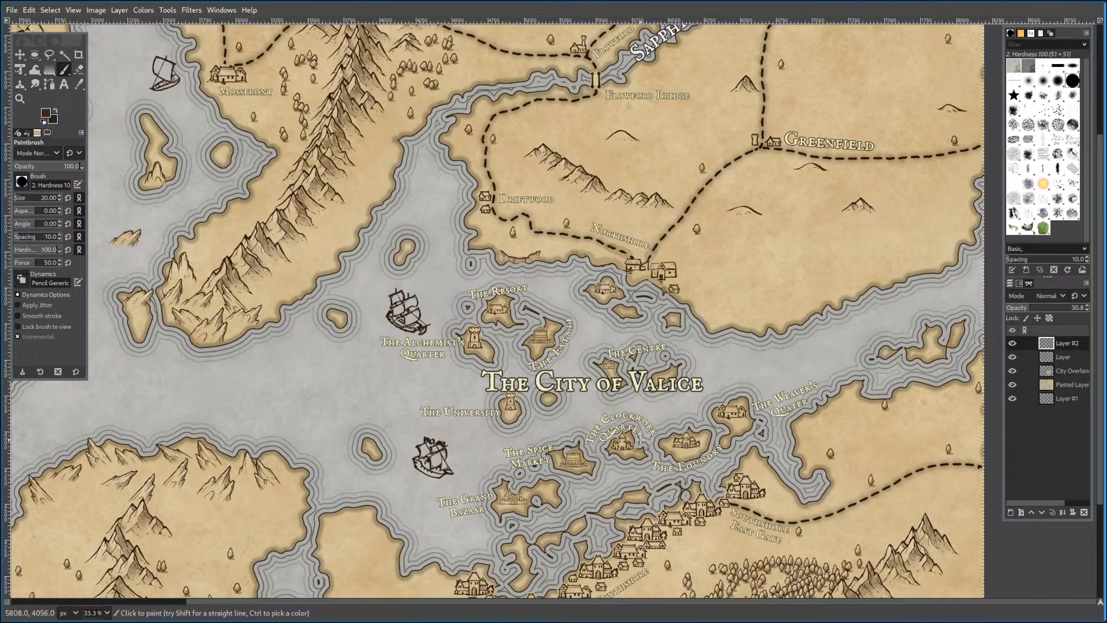
scroll(641, 411, "down", 5)
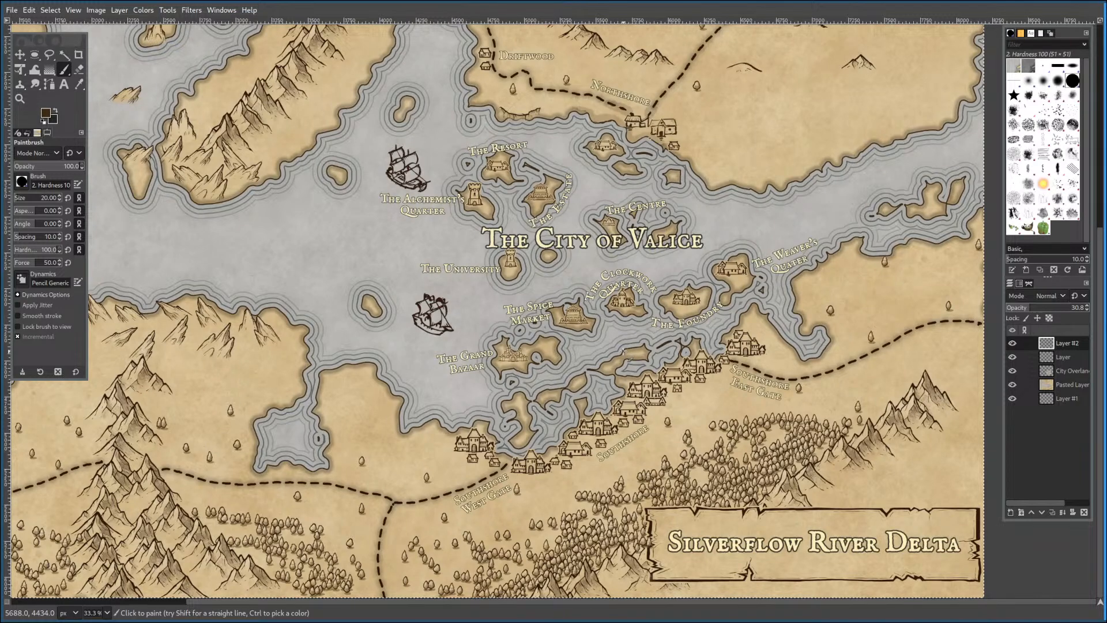
scroll(683, 239, "up", 1, "ctrl")
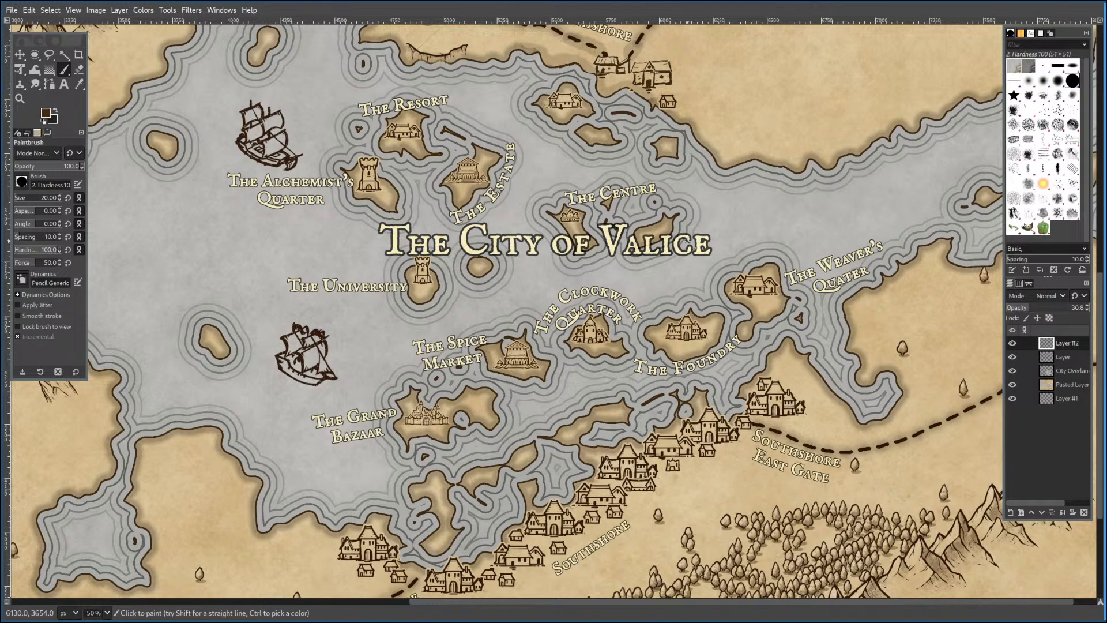
scroll(659, 115, "up", 5)
scroll(634, 114, "down", 5)
scroll(586, 113, "up", 7)
scroll(566, 464, "down", 2)
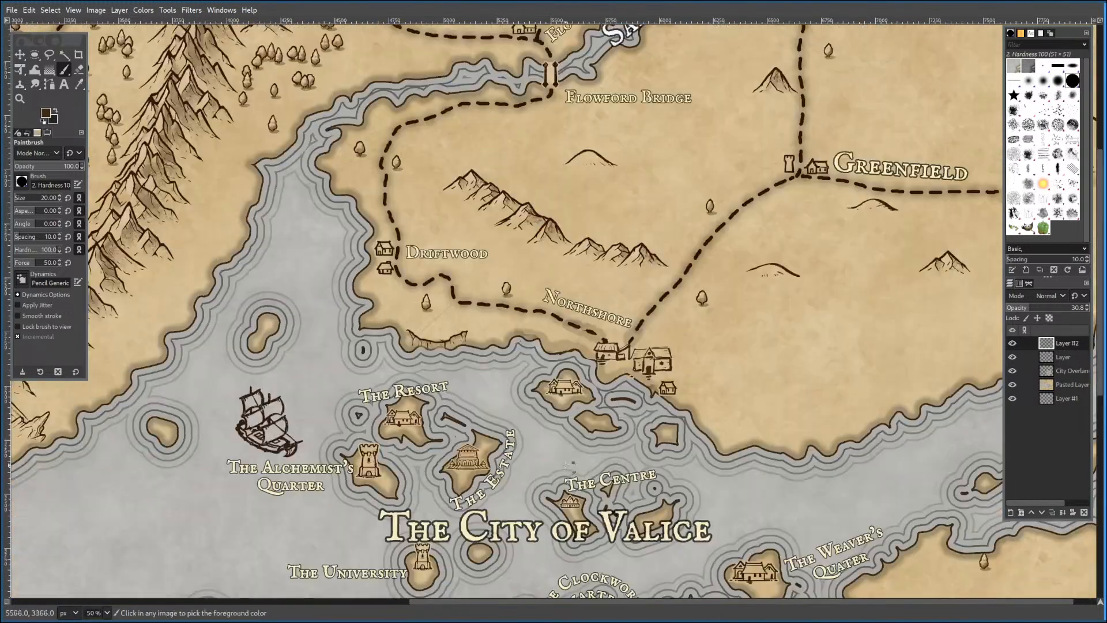
scroll(567, 464, "up", 2)
scroll(579, 339, "up", 4)
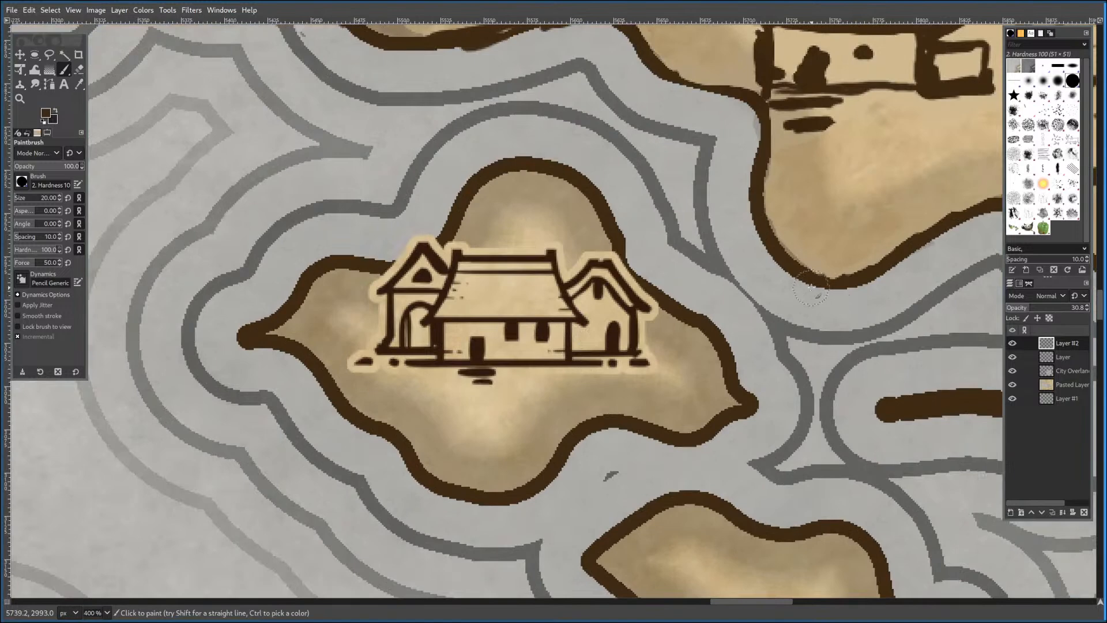
scroll(775, 237, "down", 1)
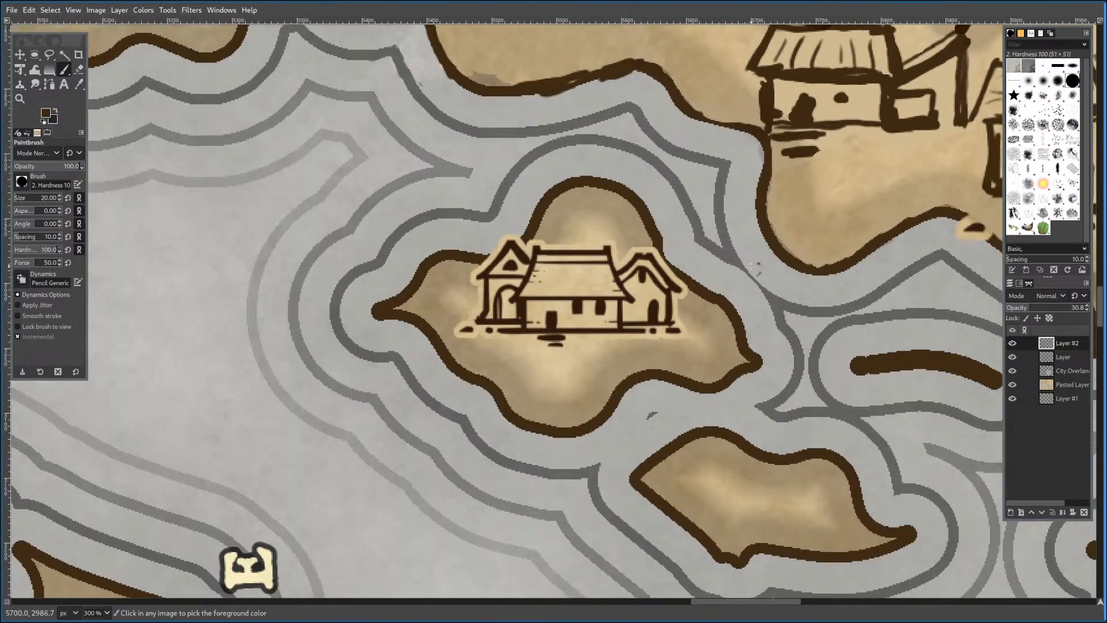
On the layer named Layer, clone clean parchment texture over the middle of the old house on the island below Northshore.
left_click(1066, 358)
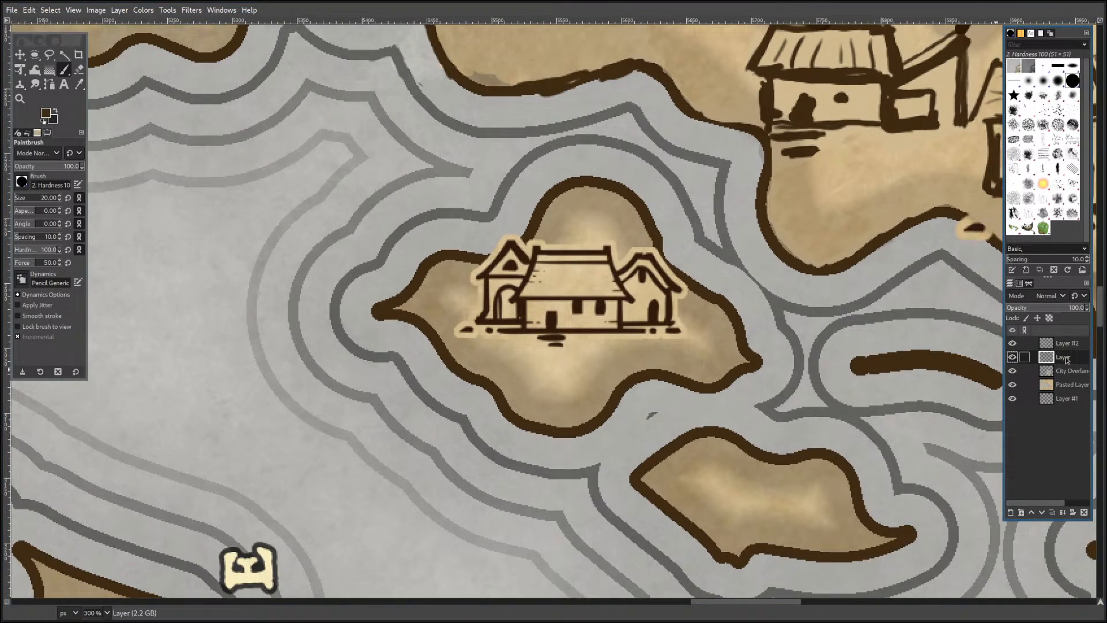
mouse_move(535, 213)
left_mouse_down()
mouse_move(548, 203)
mouse_move(500, 366)
mouse_move(478, 394)
left_mouse_up()
left_click_drag(498, 350, 658, 376)
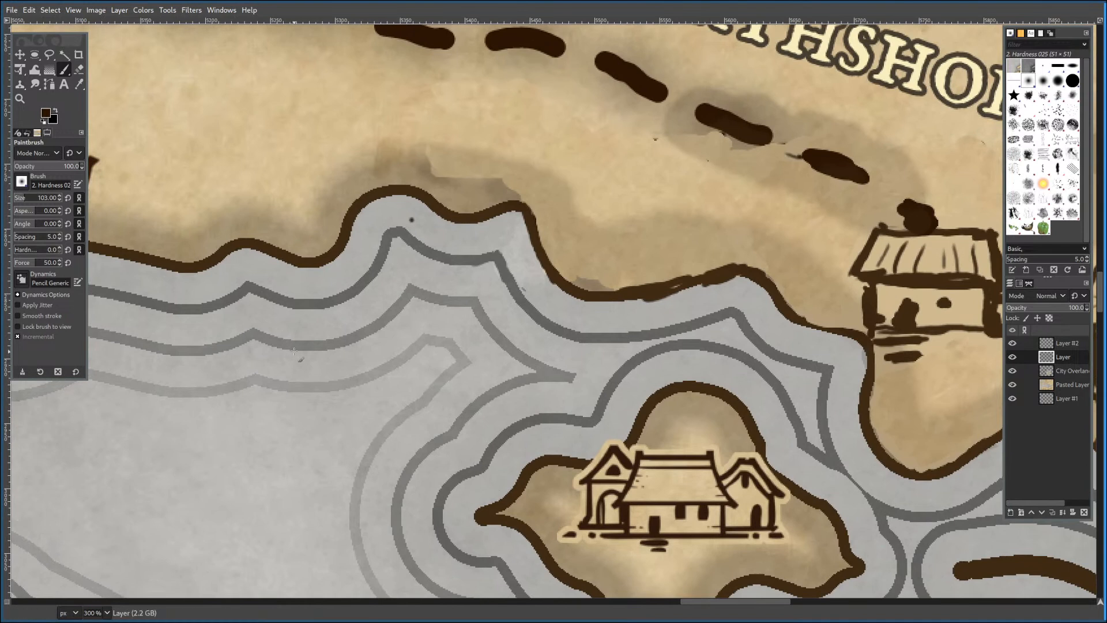
left_click(79, 84)
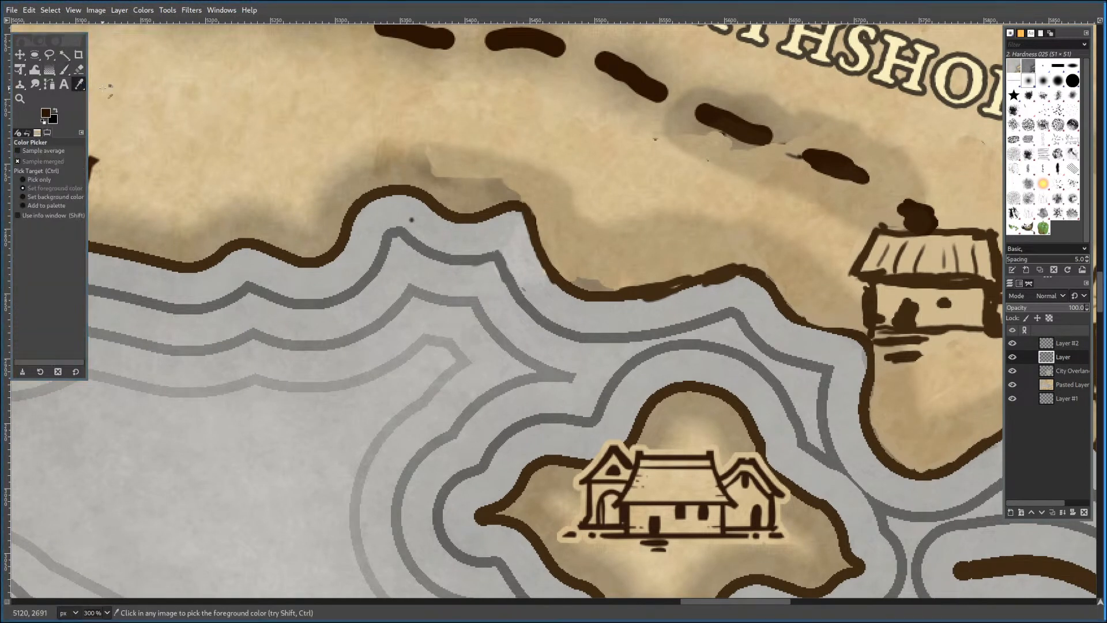
left_click(210, 102, "ctrl")
left_click_drag(666, 502, 656, 497)
key("ctrl")
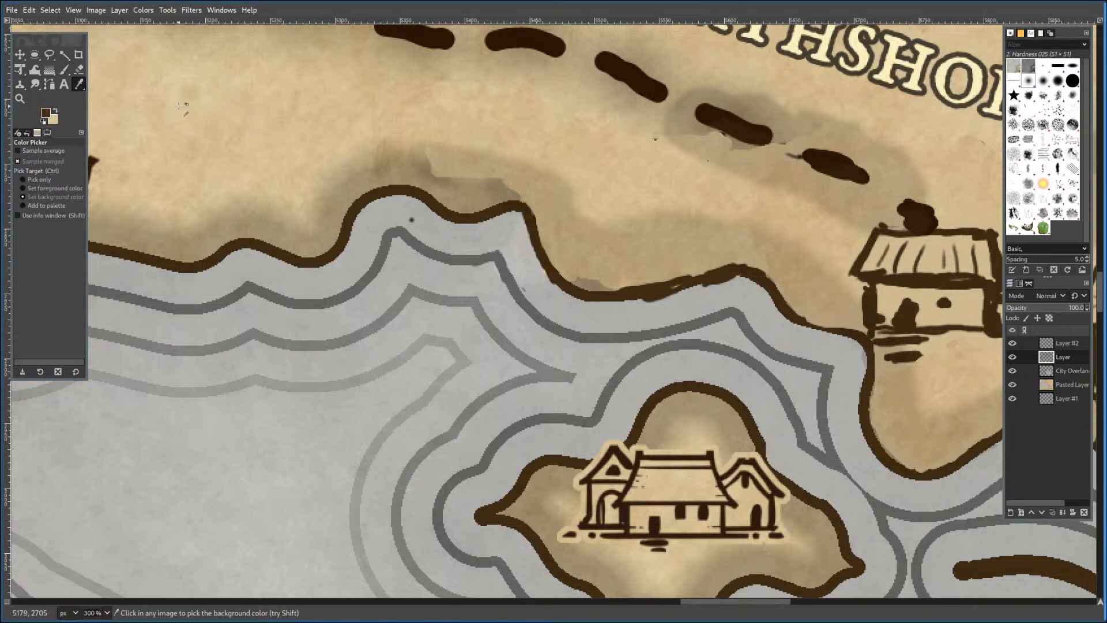
key("c")
left_click(206, 110, "ctrl")
mouse_move(703, 453)
left_mouse_down()
mouse_move(729, 508)
mouse_move(669, 519)
mouse_move(606, 495)
mouse_move(616, 507)
mouse_move(588, 507)
left_mouse_up()
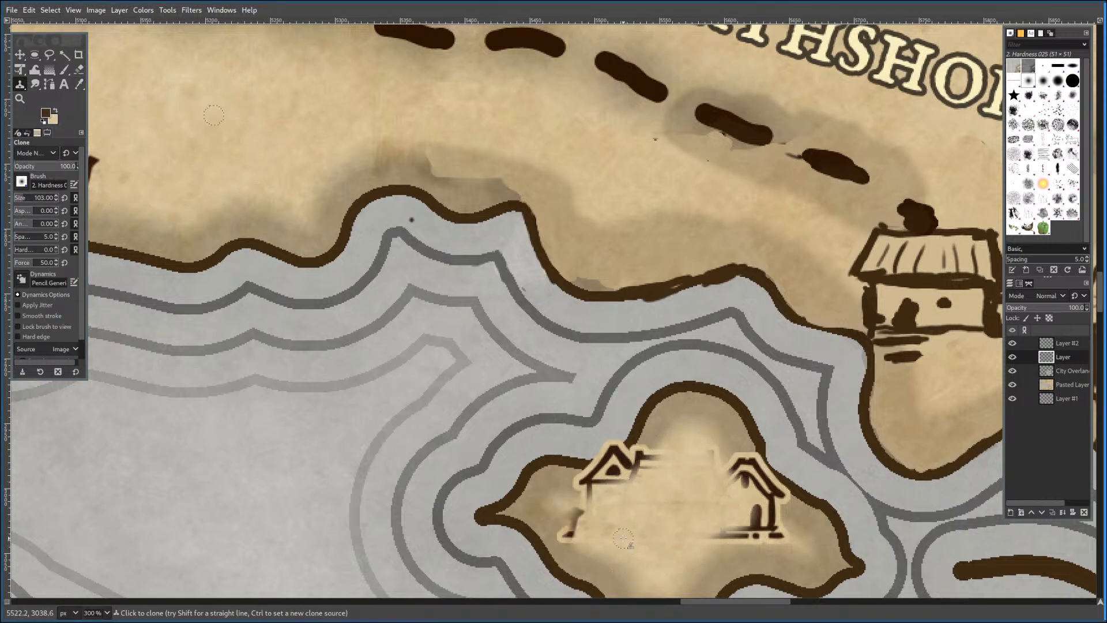
Clone nearby land texture over the island house's left wing and the walls and roof of its right wing.
left_click(266, 233, "ctrl")
left_click(279, 235, "ctrl")
left_click_drag(637, 456, 654, 446)
mouse_move(563, 537)
left_mouse_down()
mouse_move(546, 503)
mouse_move(571, 515)
mouse_move(560, 490)
left_mouse_up()
left_click(810, 570, "ctrl")
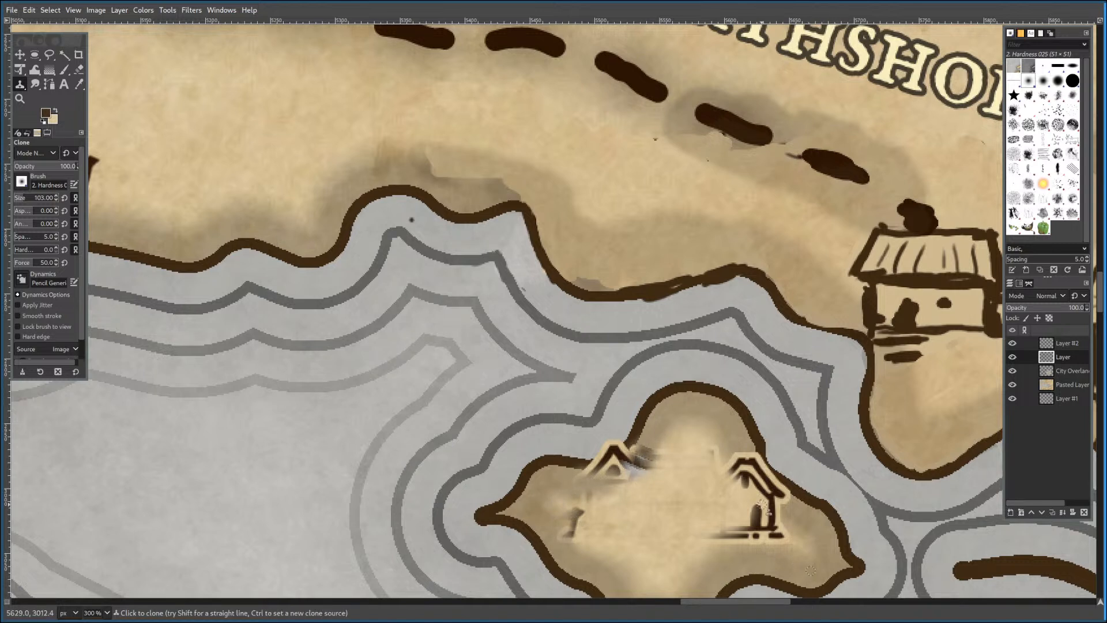
mouse_move(779, 504)
left_mouse_down()
mouse_move(726, 466)
mouse_move(771, 509)
mouse_move(727, 422)
mouse_move(762, 493)
mouse_move(745, 473)
mouse_move(822, 528)
mouse_move(740, 461)
left_mouse_up()
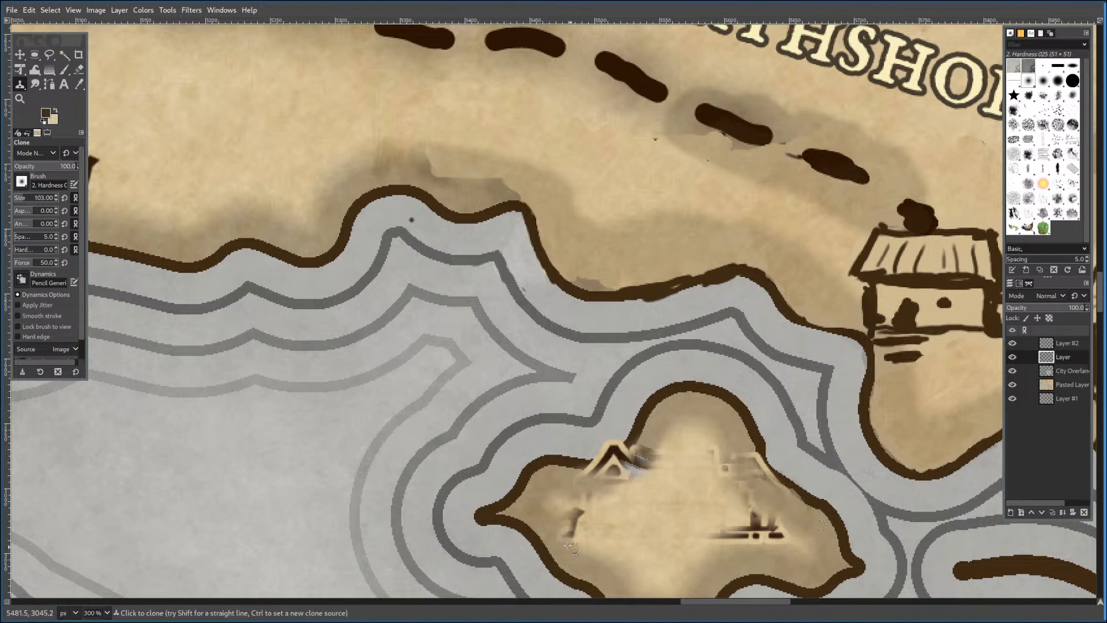
Clone island texture over the remaining wall fragments and the ground line of the old house.
left_click(670, 510, "ctrl")
left_click_drag(617, 528, 568, 528)
left_click(638, 543, "ctrl")
mouse_move(706, 532)
left_mouse_down()
mouse_move(775, 541)
mouse_move(703, 493)
mouse_move(678, 545)
mouse_move(724, 511)
mouse_move(712, 485)
mouse_move(725, 488)
mouse_move(724, 505)
mouse_move(692, 525)
mouse_move(670, 564)
mouse_move(703, 455)
mouse_move(691, 468)
mouse_move(720, 532)
mouse_move(714, 562)
mouse_move(621, 481)
mouse_move(639, 449)
left_mouse_up()
left_click(668, 558, "ctrl")
left_click(725, 566, "ctrl")
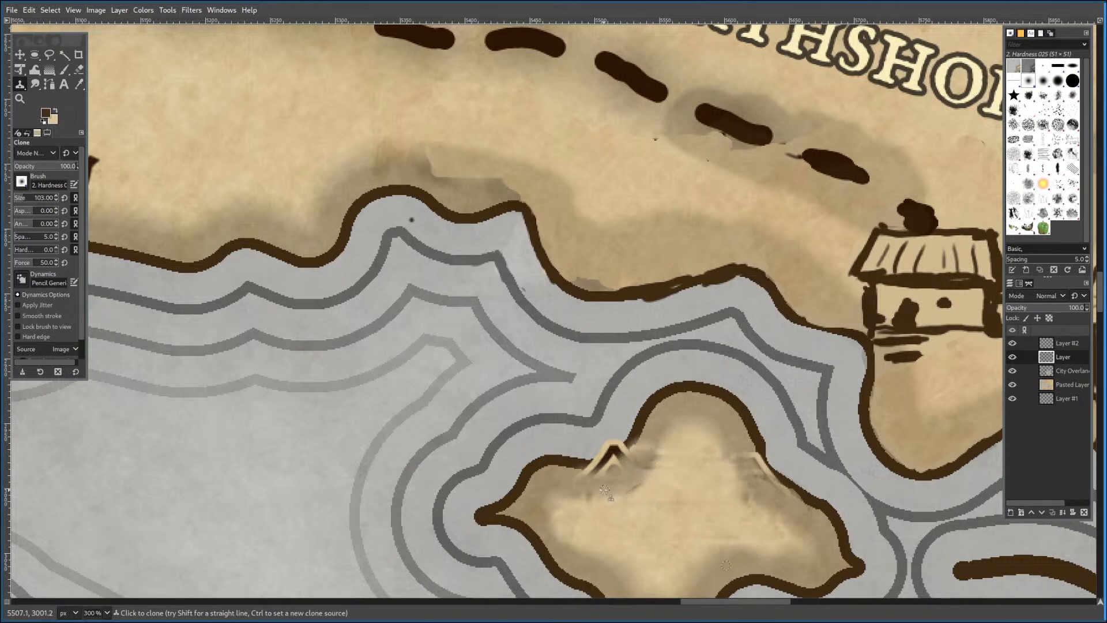
left_click(674, 531, "ctrl")
Repaint the island's dark northwest outline with the Paintbrush at hardness 100 and size 15, then cover the roof remnants outside it in water grey.
left_click(64, 70)
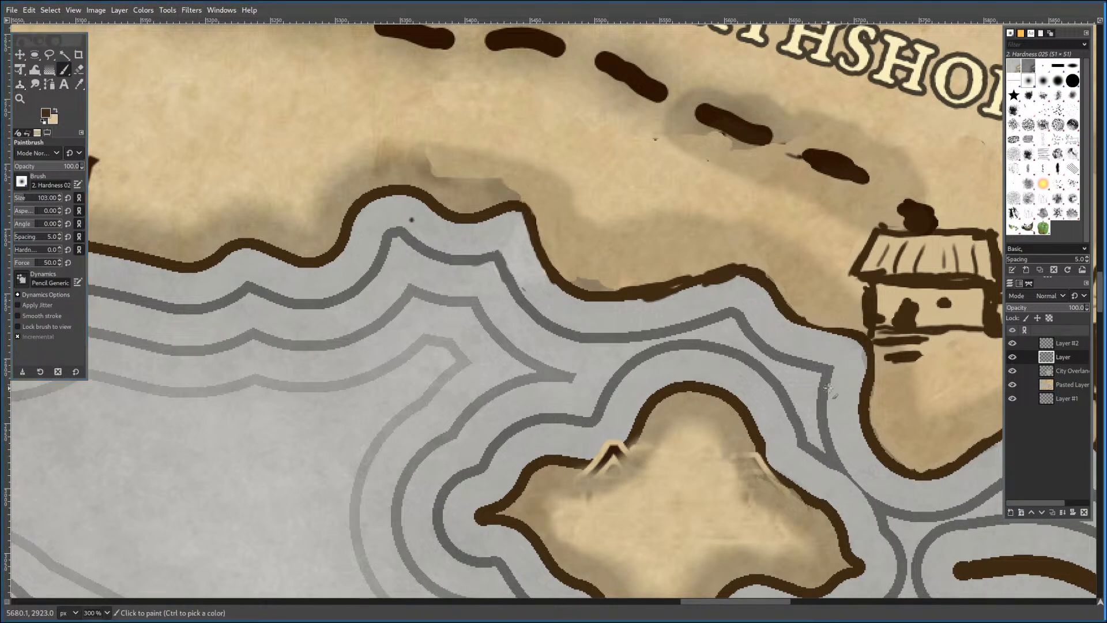
left_click_drag(638, 444, 617, 447)
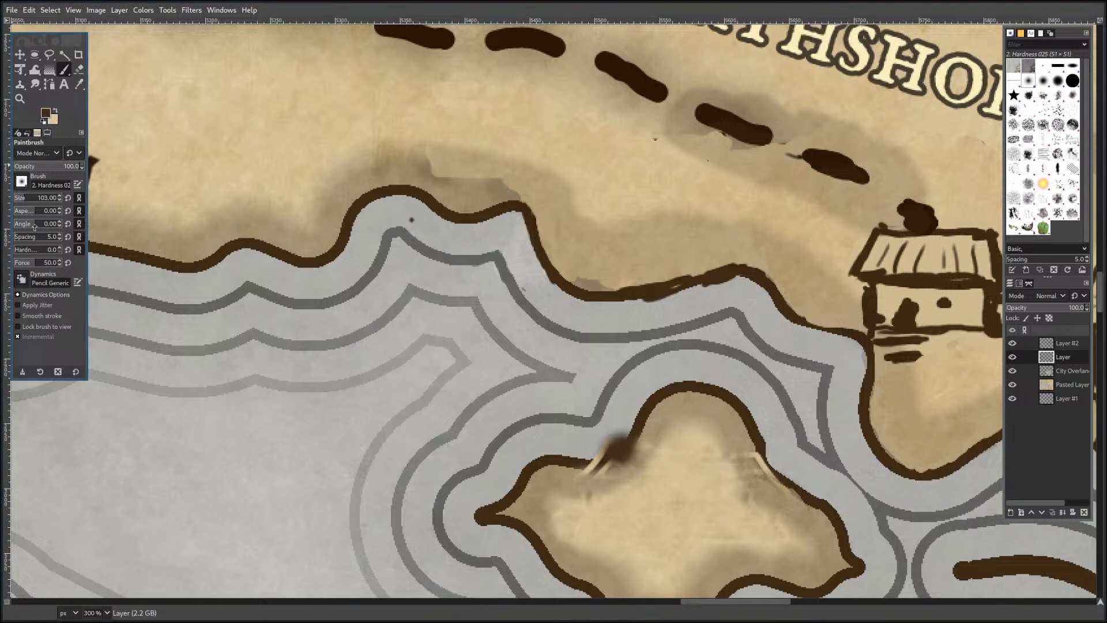
left_click_drag(25, 247, 80, 247)
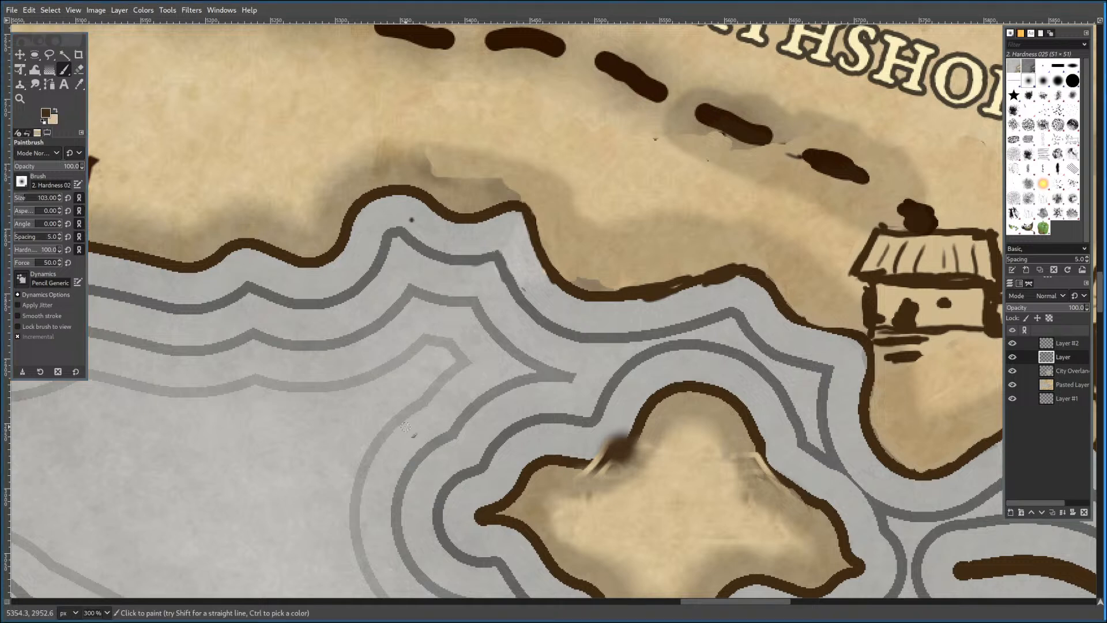
left_click(47, 199)
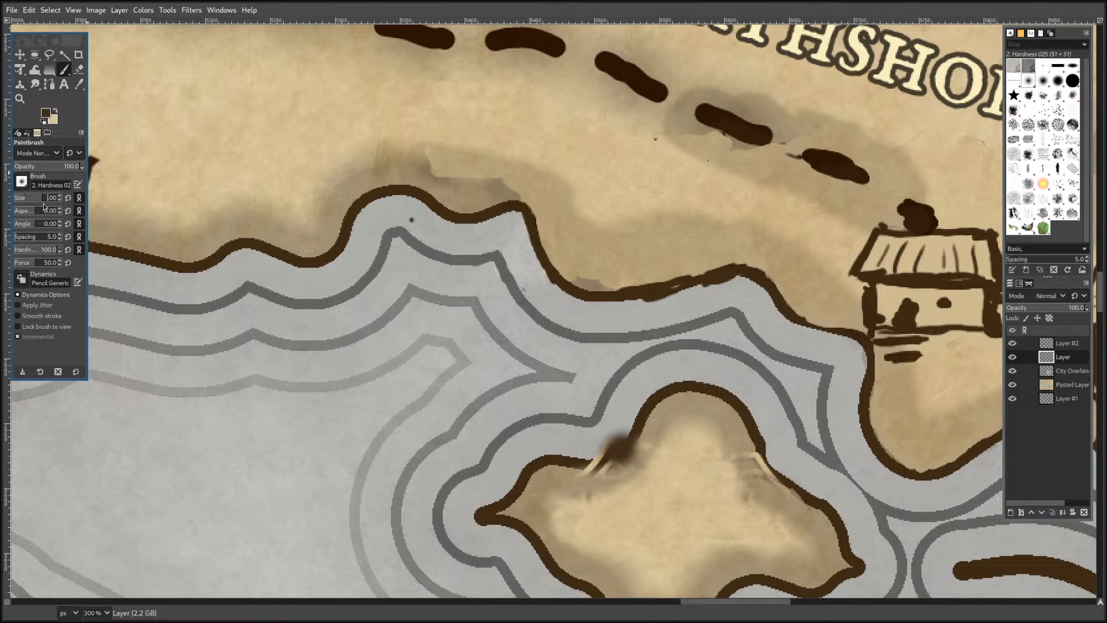
key("Return")
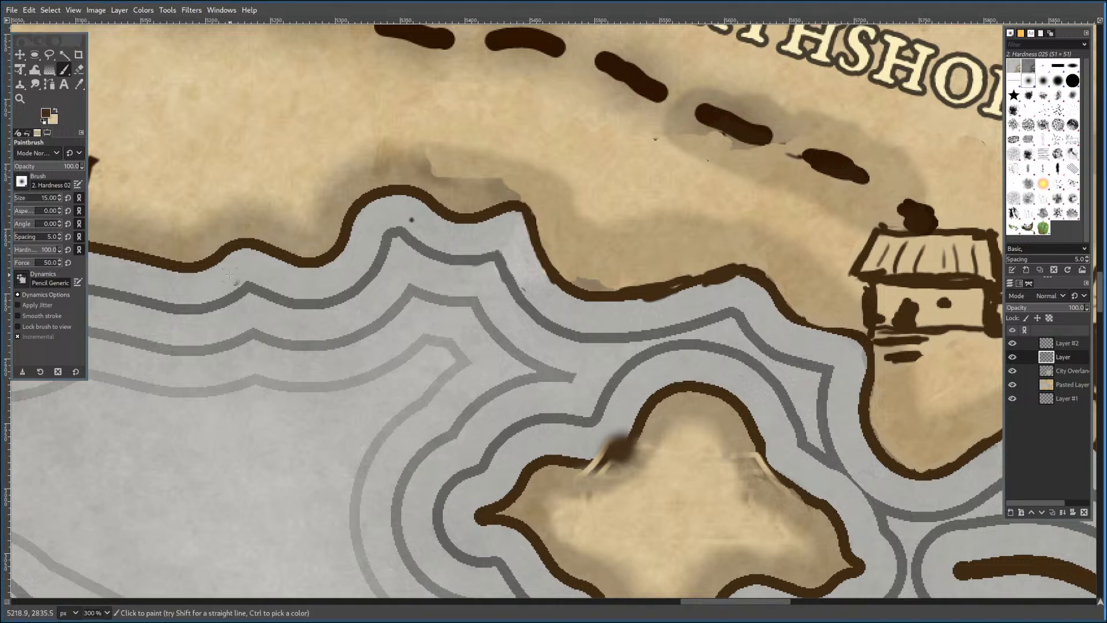
mouse_move(583, 462)
left_mouse_down()
mouse_move(628, 447)
mouse_move(600, 468)
mouse_move(541, 440)
mouse_move(622, 433)
mouse_move(596, 450)
left_mouse_up()
left_click(570, 441, "ctrl")
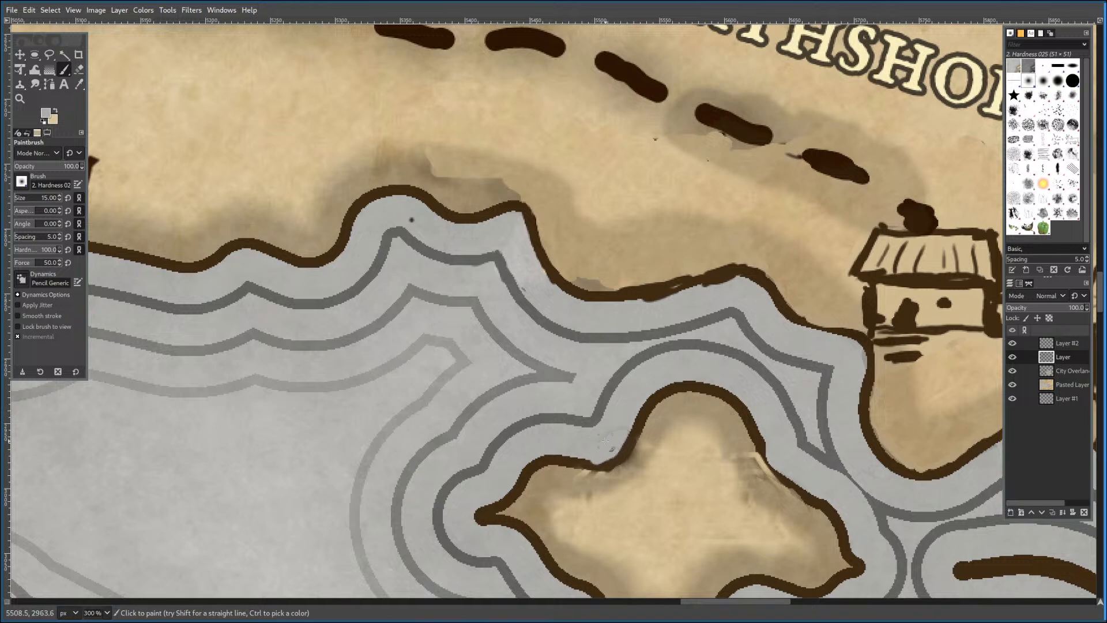
Clone water texture along the repaired northwest shore of the island and dab grey over the leftover at its outline.
left_click(21, 84)
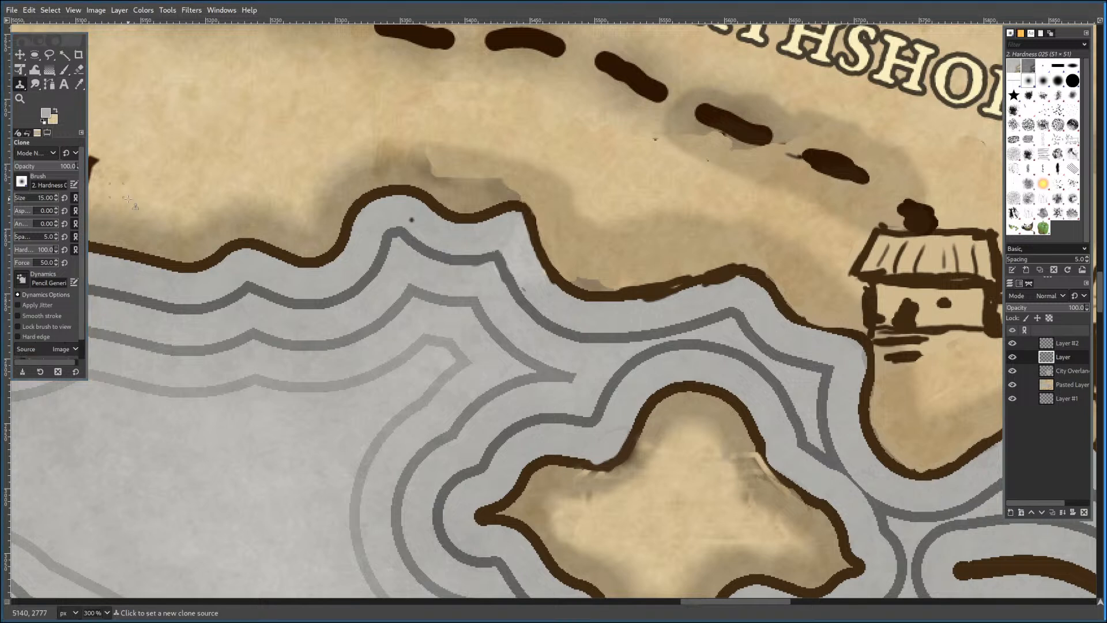
left_click(282, 433, "ctrl")
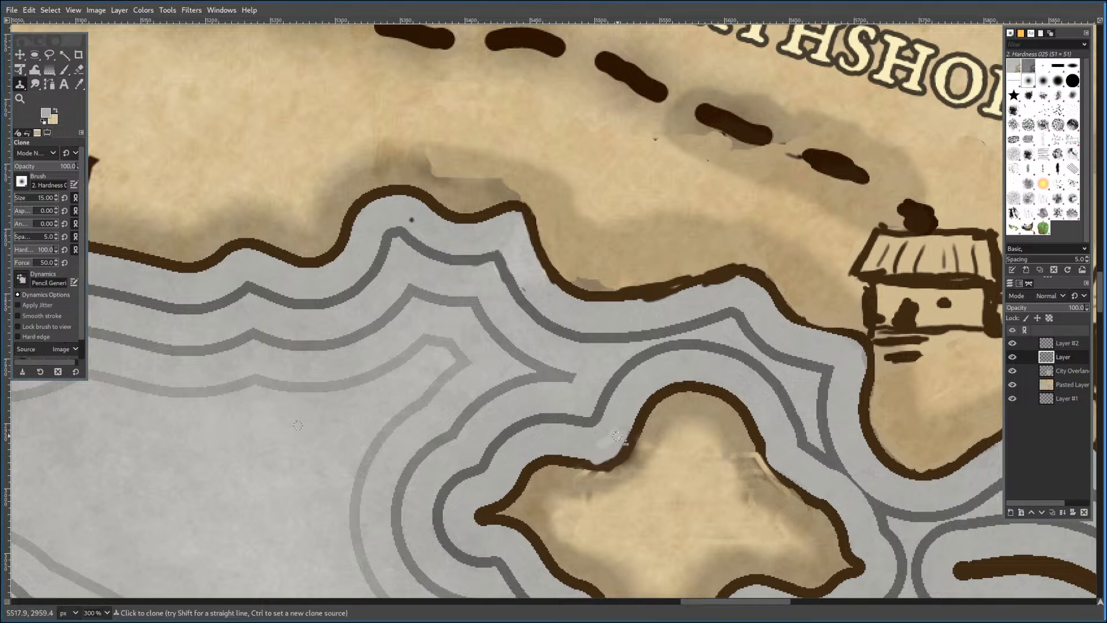
left_click(580, 435, "ctrl")
left_click(629, 400, "ctrl")
left_click_drag(620, 430, 598, 444)
left_click(563, 444, "ctrl")
left_click(571, 464, "ctrl")
key("p")
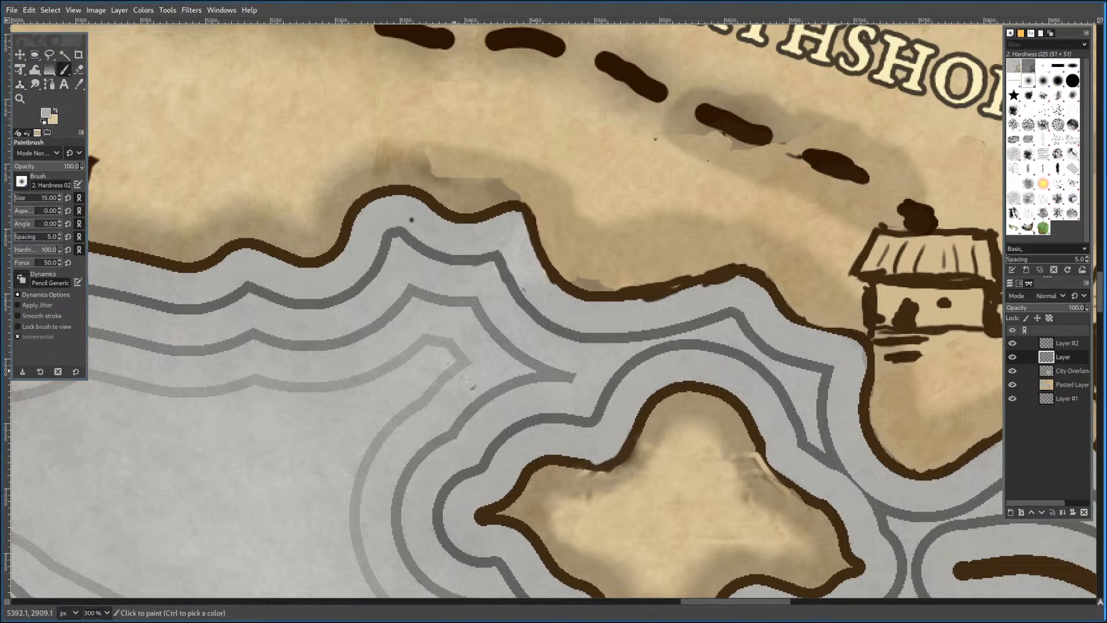
left_click_drag(599, 466, 583, 466)
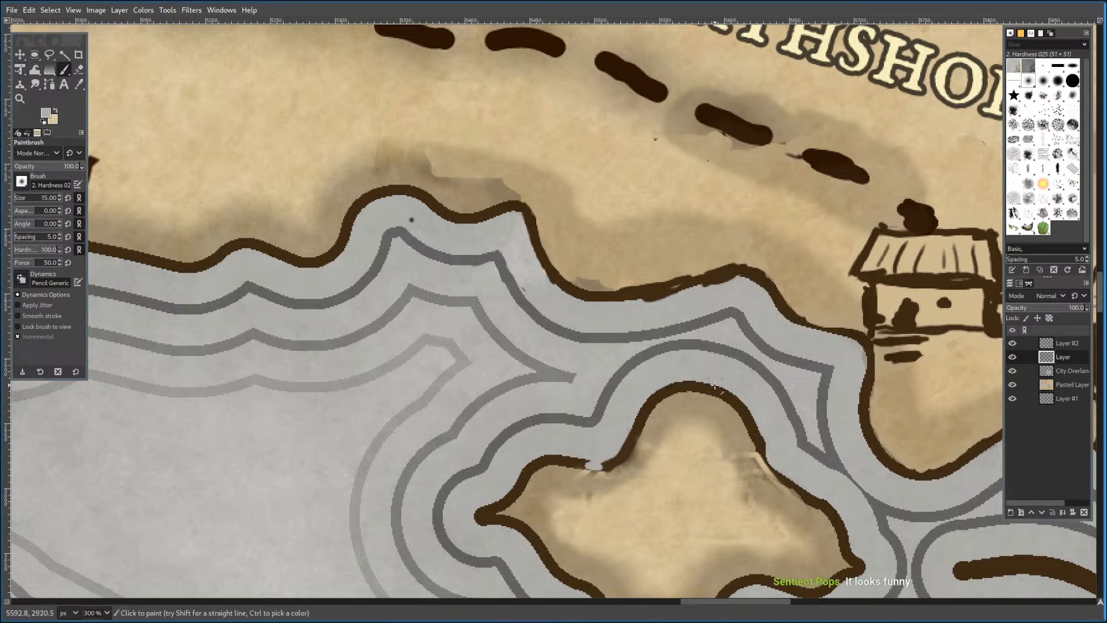
Sample the shaded land colour and paint over the dark smudge on the mainland coast above the island.
left_click_drag(648, 331, 570, 199)
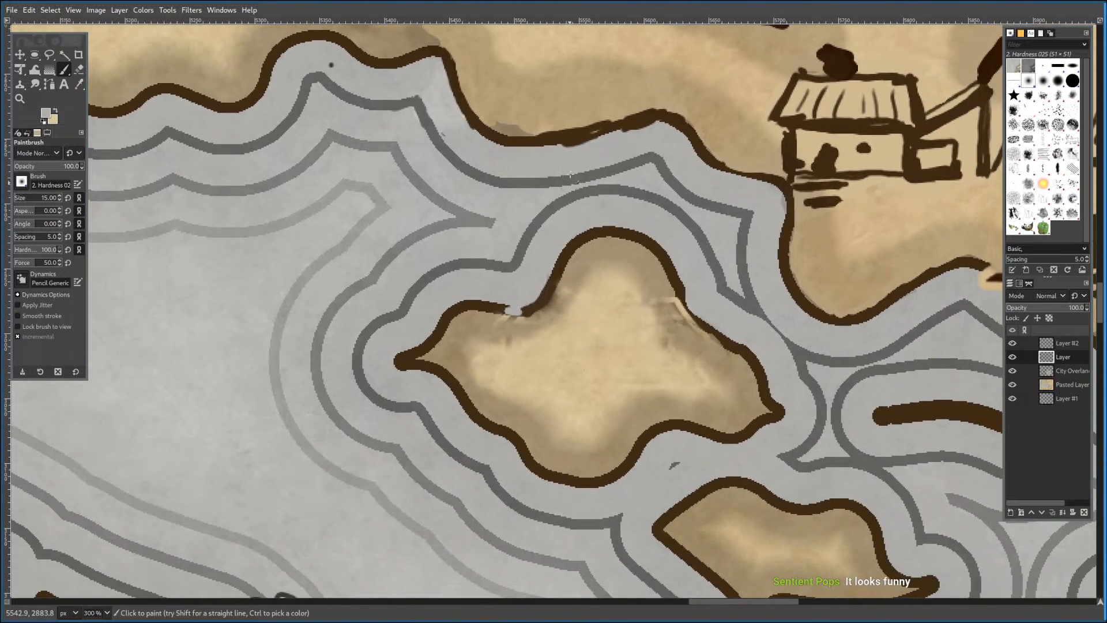
left_click(539, 113, "ctrl")
left_click_drag(525, 125, 499, 119)
Try to blend the mainland coast smudge with paint and cloned texture on Layer #2.
key("Page_Up")
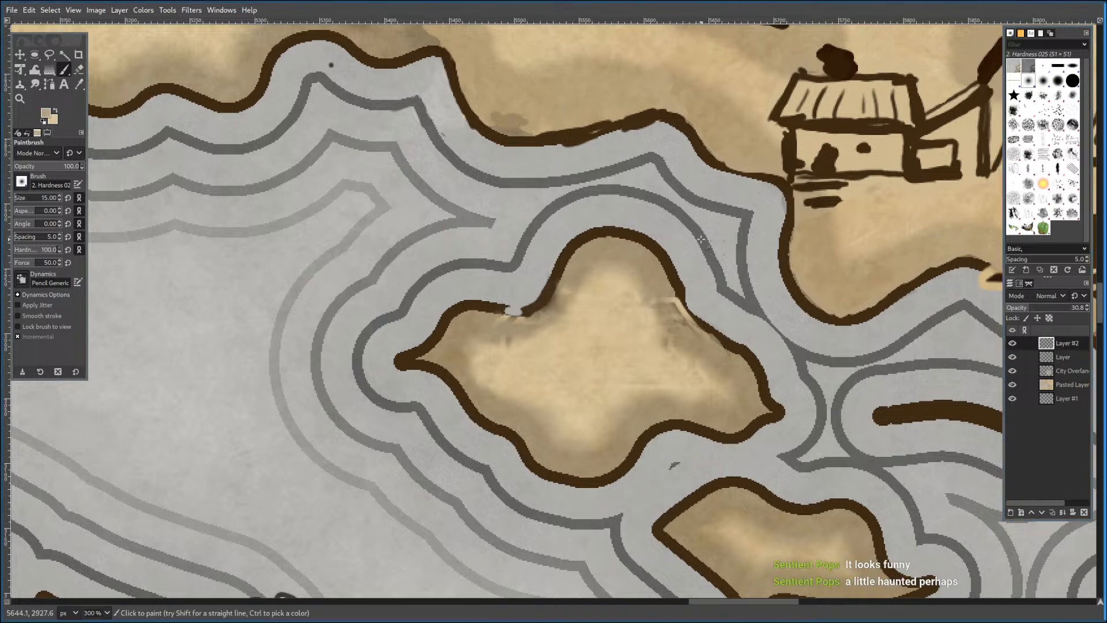
left_click_drag(515, 118, 524, 109)
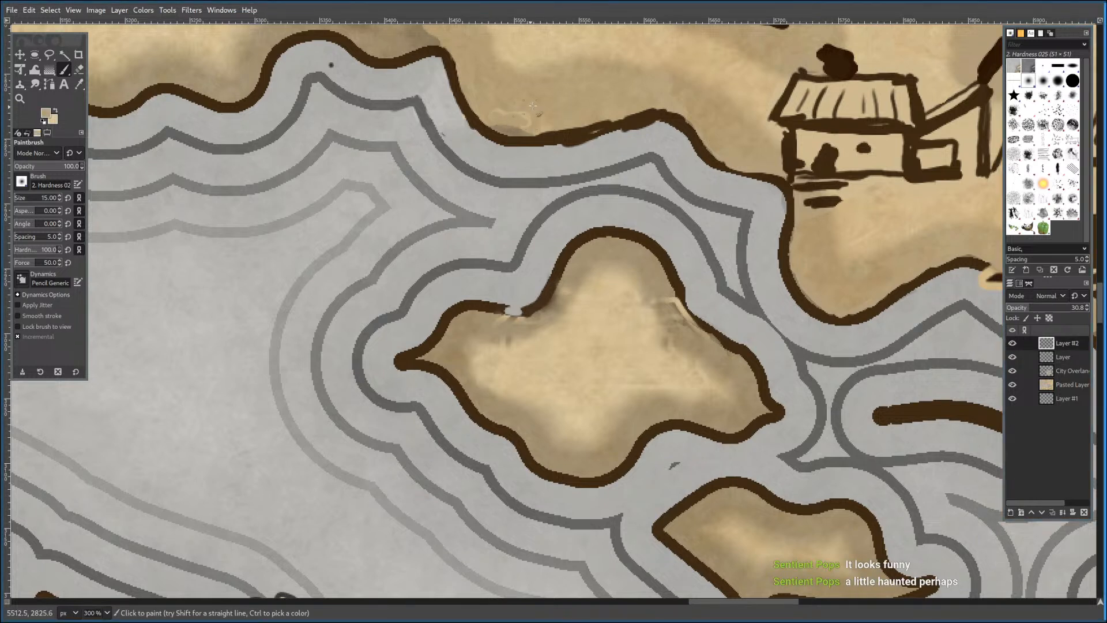
key("c")
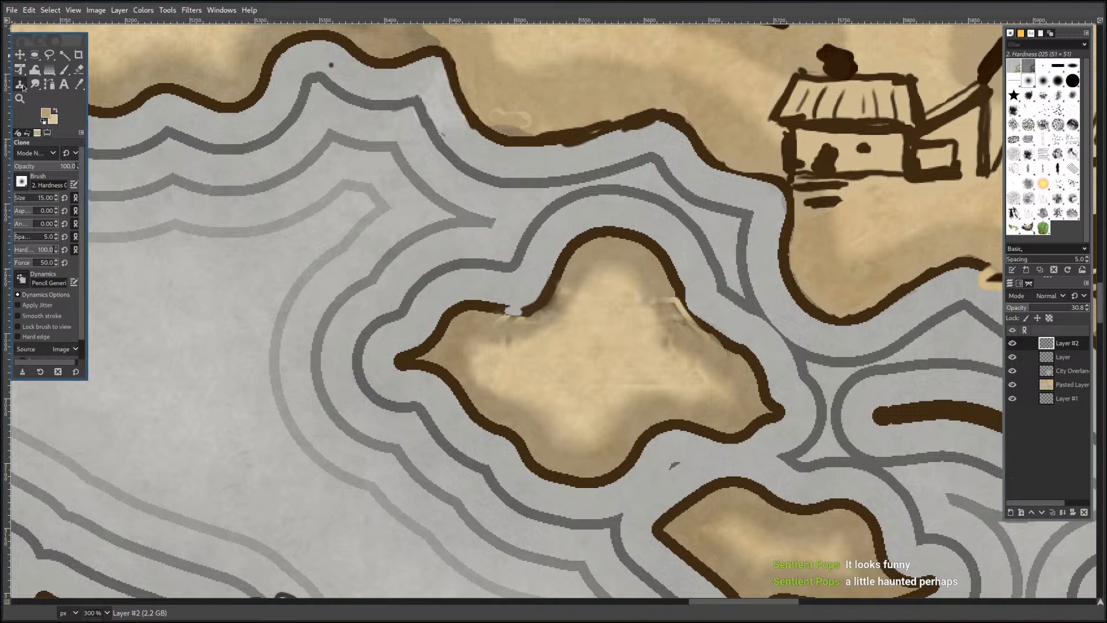
mouse_move(535, 120)
left_mouse_down()
mouse_move(493, 109)
mouse_move(531, 139)
left_mouse_up()
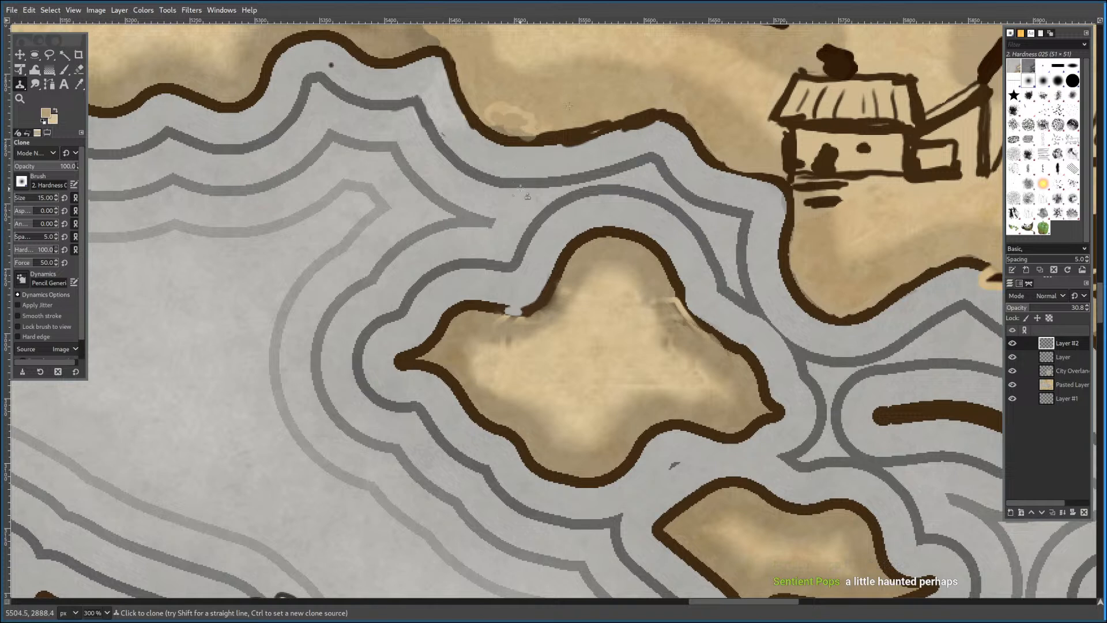
key("ctrl+z")
key("ctrl+z")
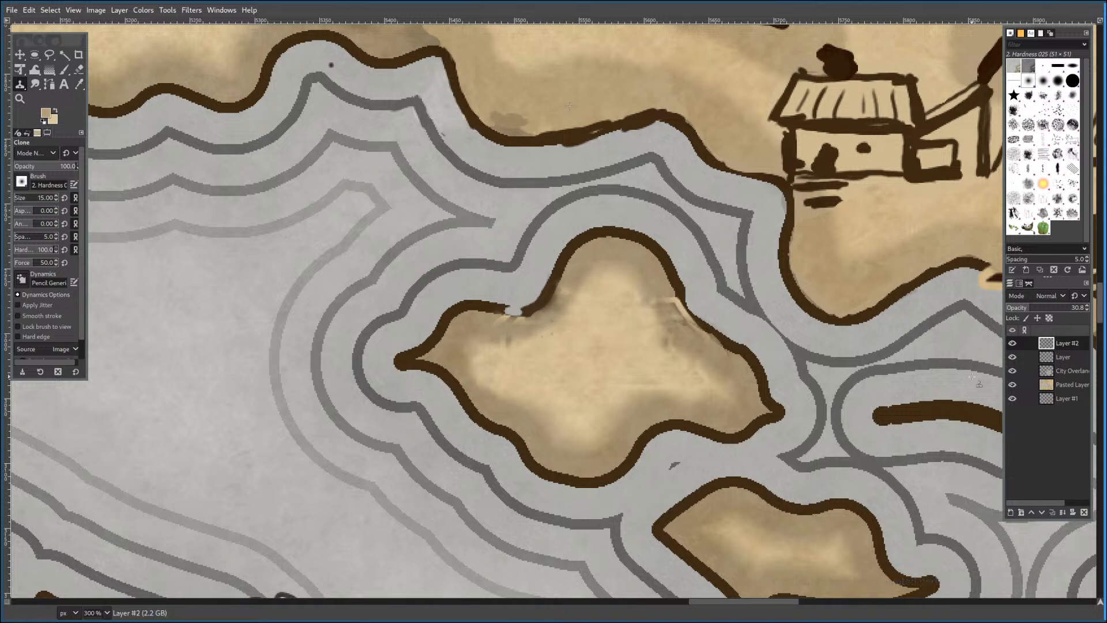
Erase the old island house from the City Overland Map layer with the Eraser at size 471, and hide that layer.
key("p")
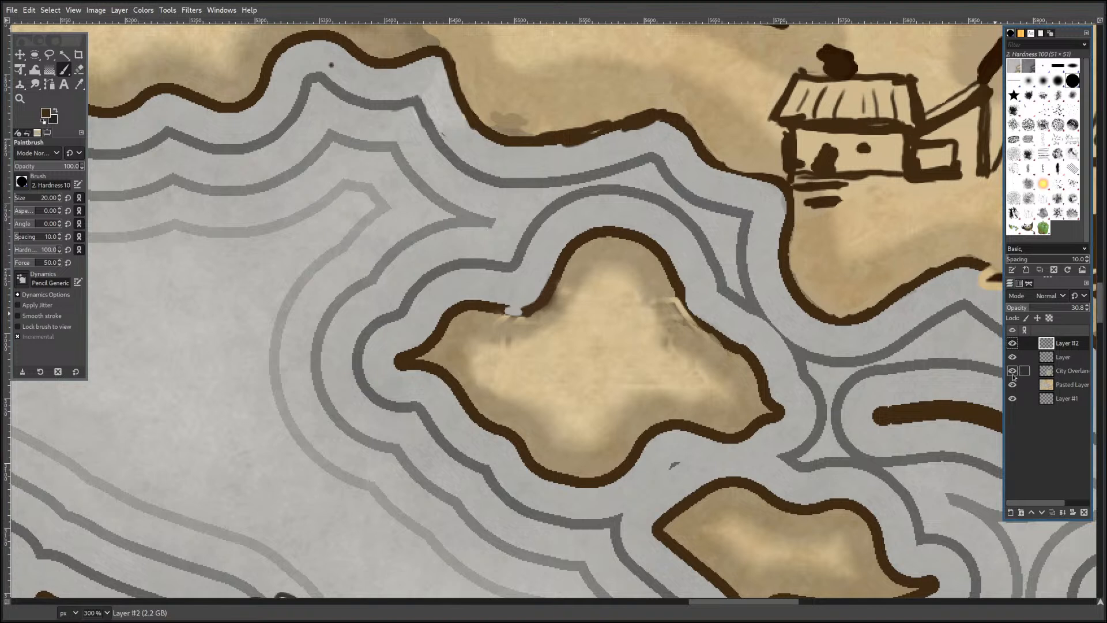
left_click(1070, 372)
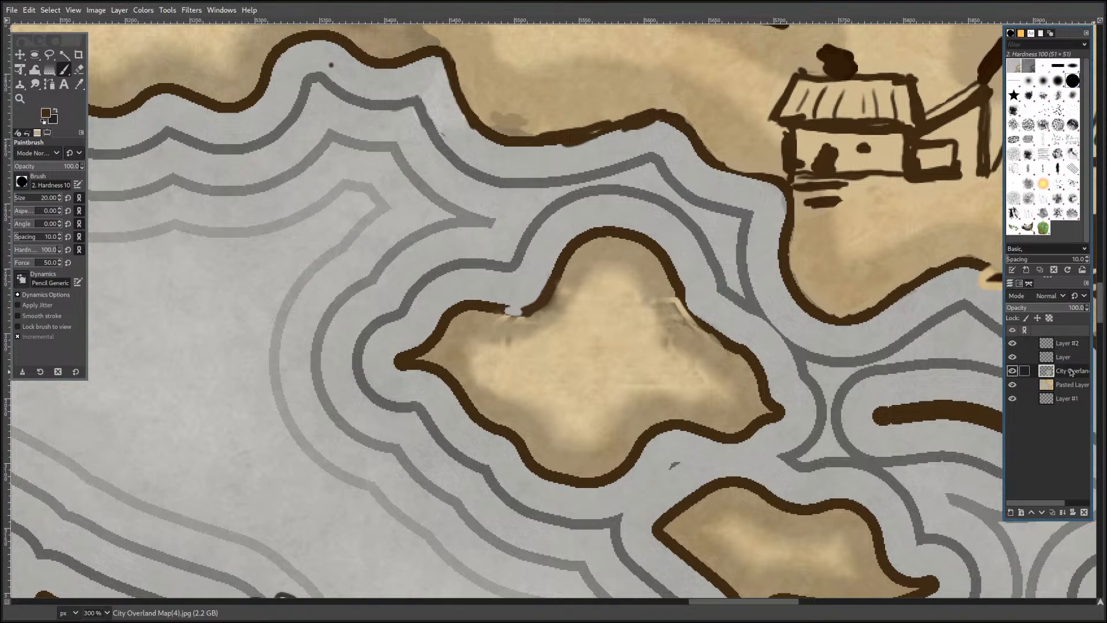
key("shift+e")
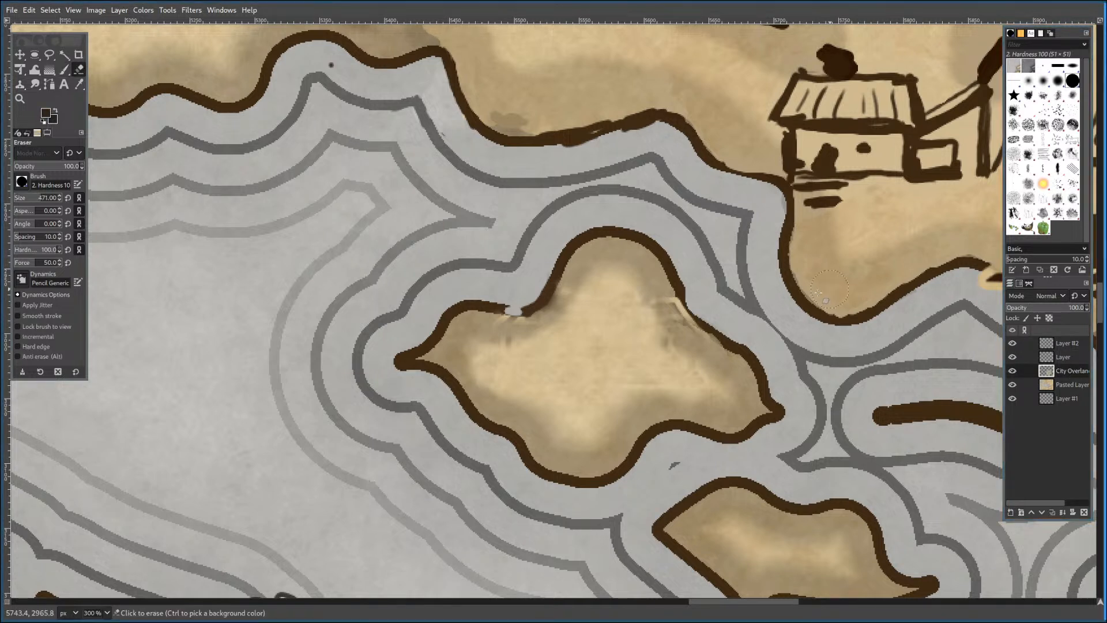
left_click_drag(506, 312, 683, 309)
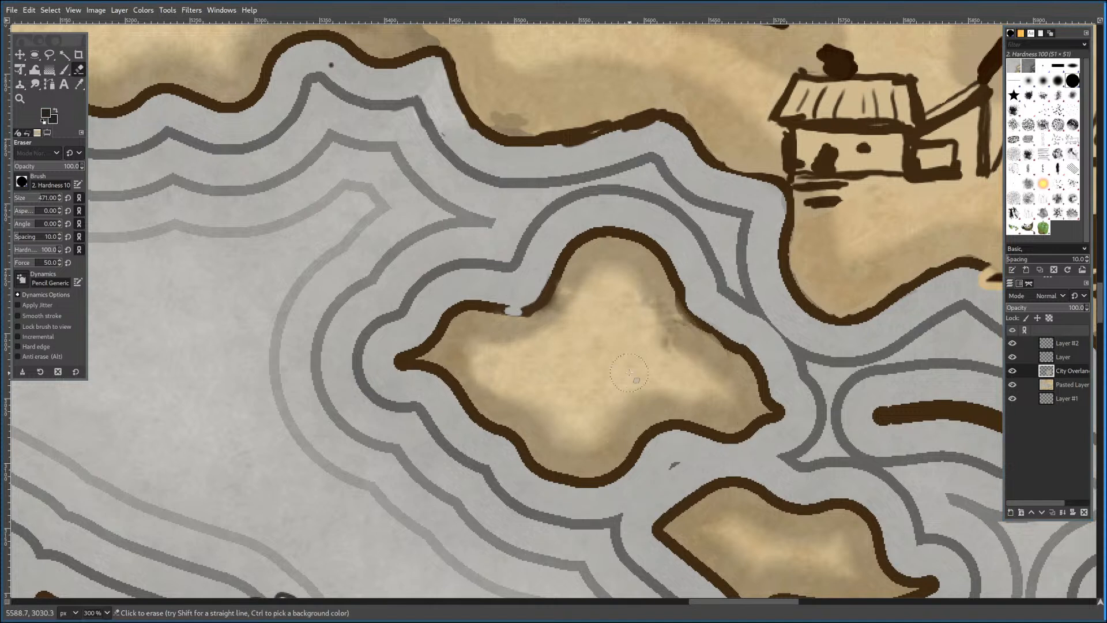
left_click(1012, 371)
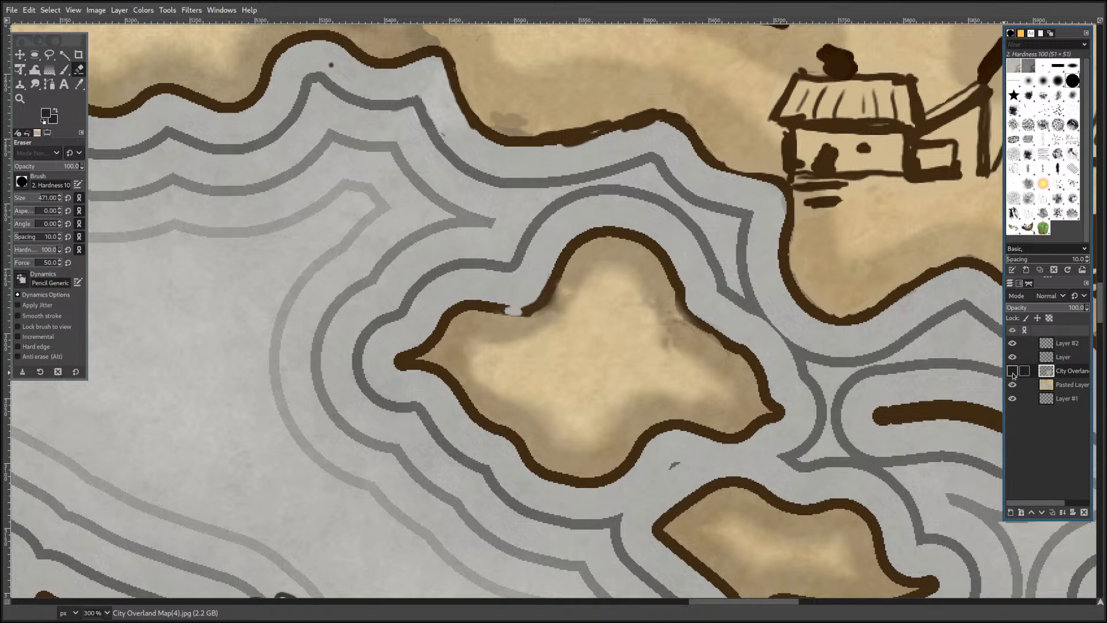
Erase the old painted and cloned touch-ups over the island below Northshore from both Layer and Layer #2.
key("p")
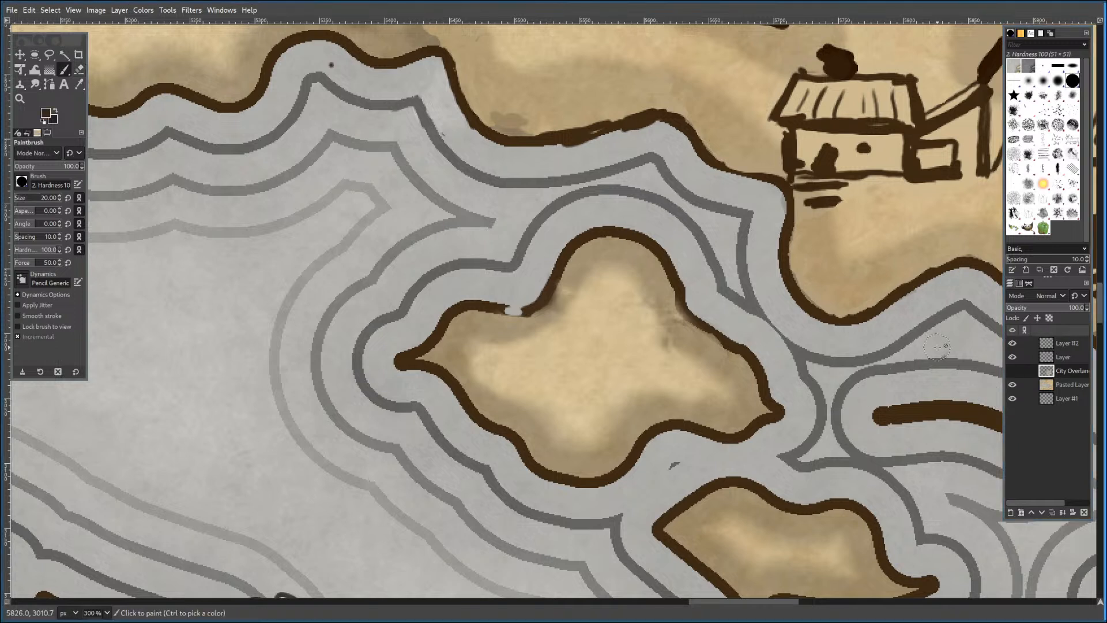
left_click(1057, 358)
key("shift+e")
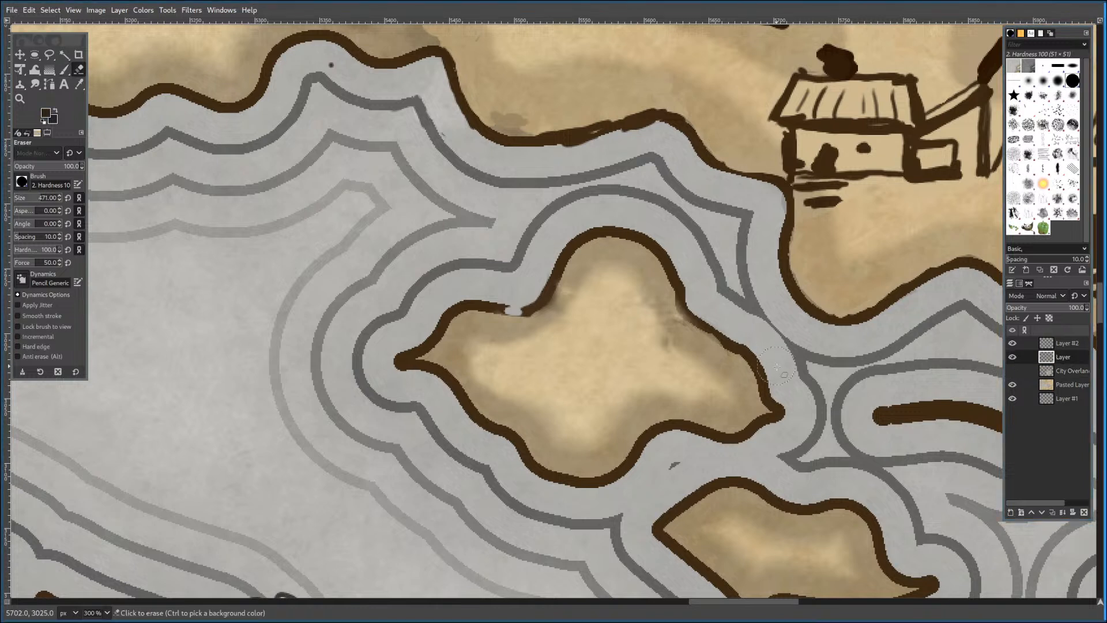
left_click_drag(581, 380, 688, 368)
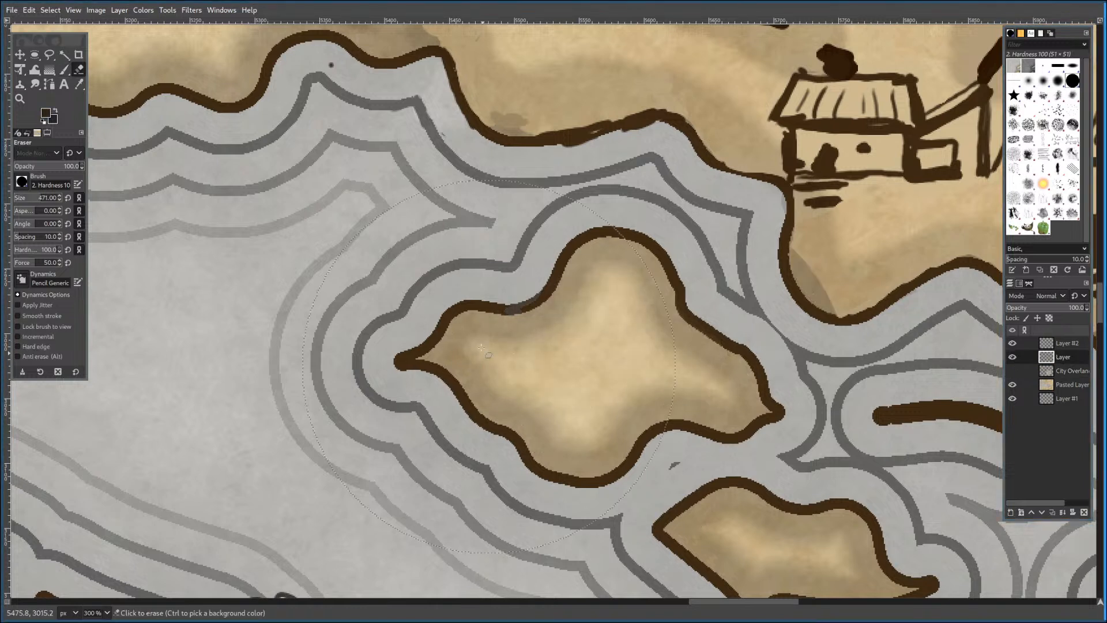
left_click(1067, 343)
mouse_move(525, 381)
left_mouse_down()
mouse_move(565, 406)
mouse_move(548, 375)
left_mouse_up()
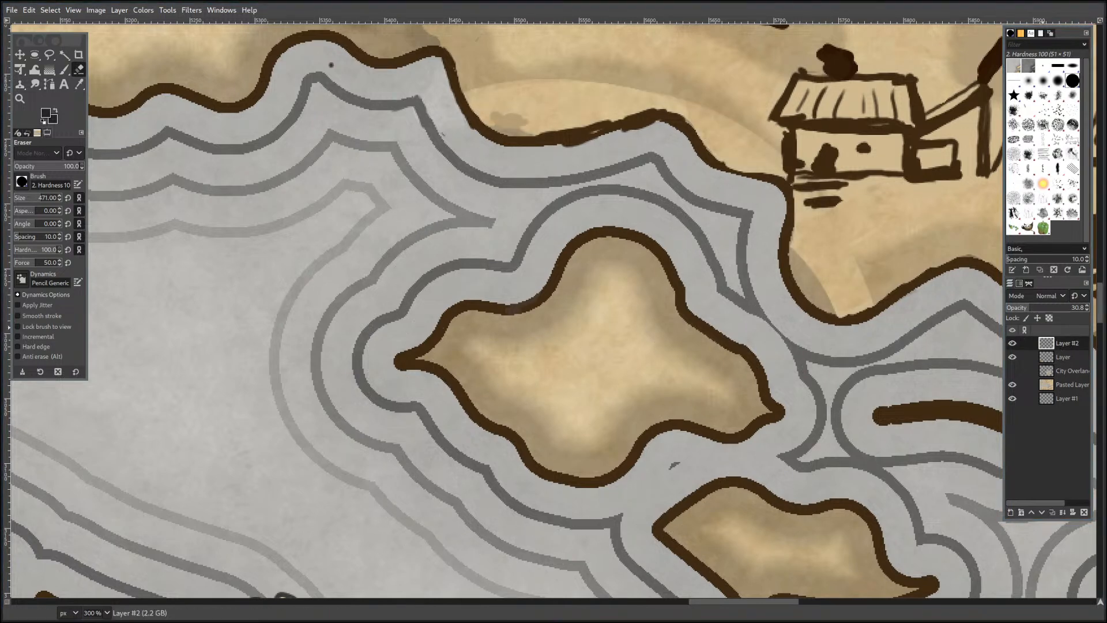
left_click(1064, 357)
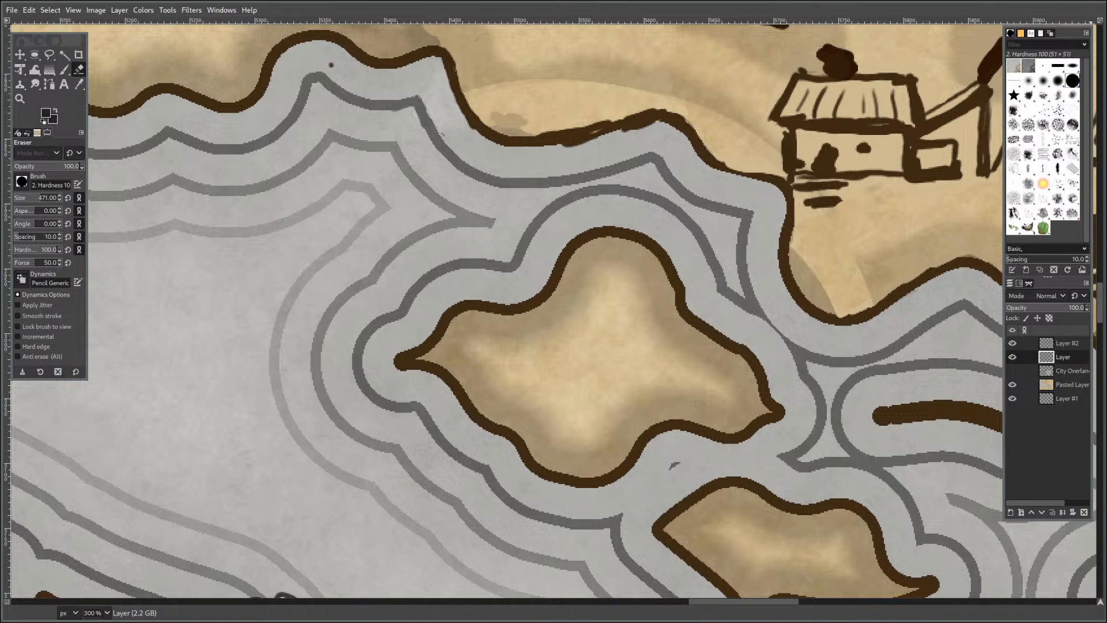
Show the City Overland Map(4).jpg layer again and toggle Layer's visibility to compare the mainland with and without the redrawn buildings.
key("c")
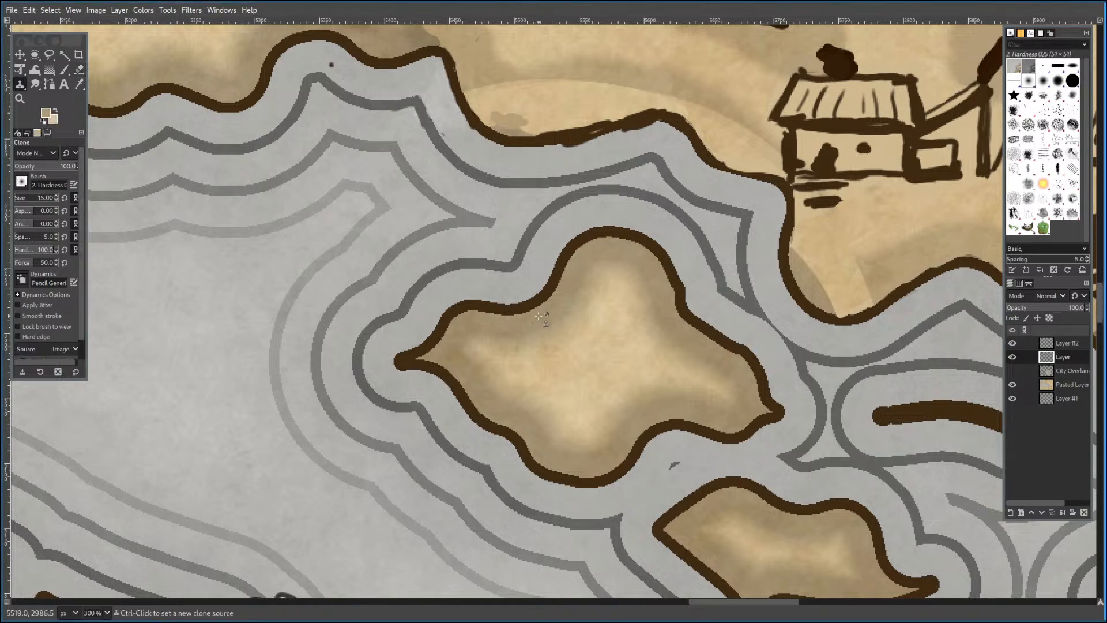
left_click(1012, 371)
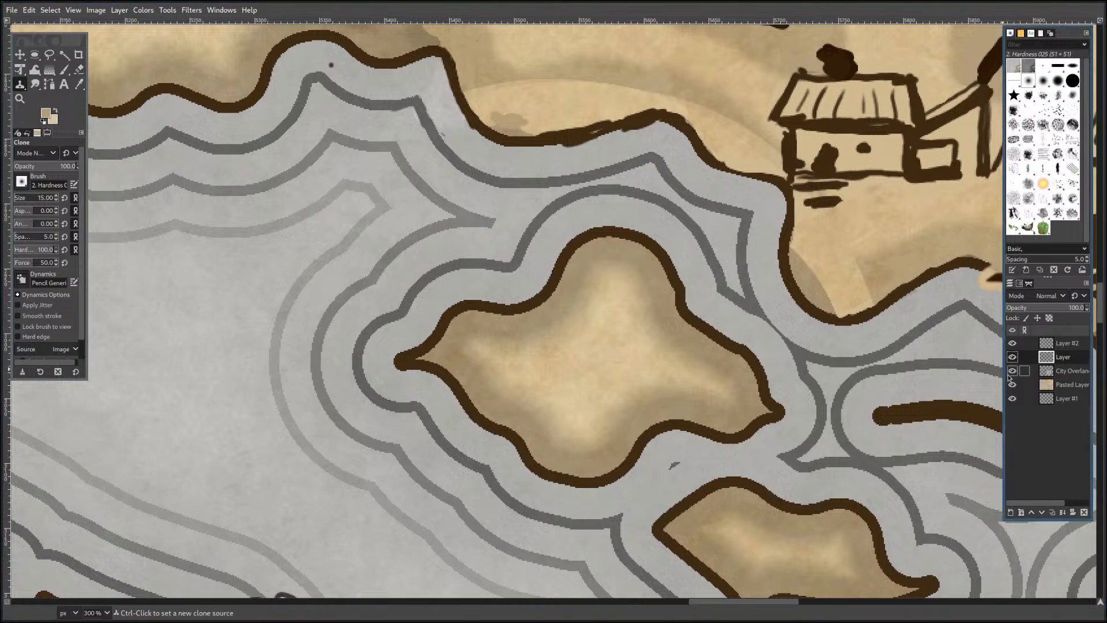
left_click(1012, 358)
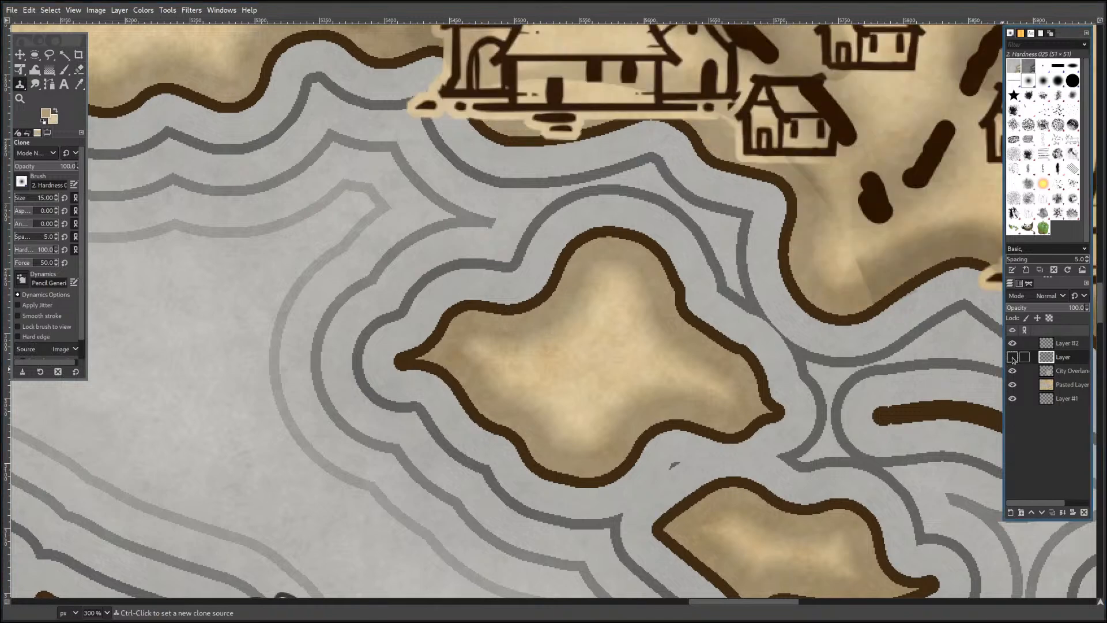
left_click(1013, 358)
left_click(1012, 358)
left_click(1013, 359)
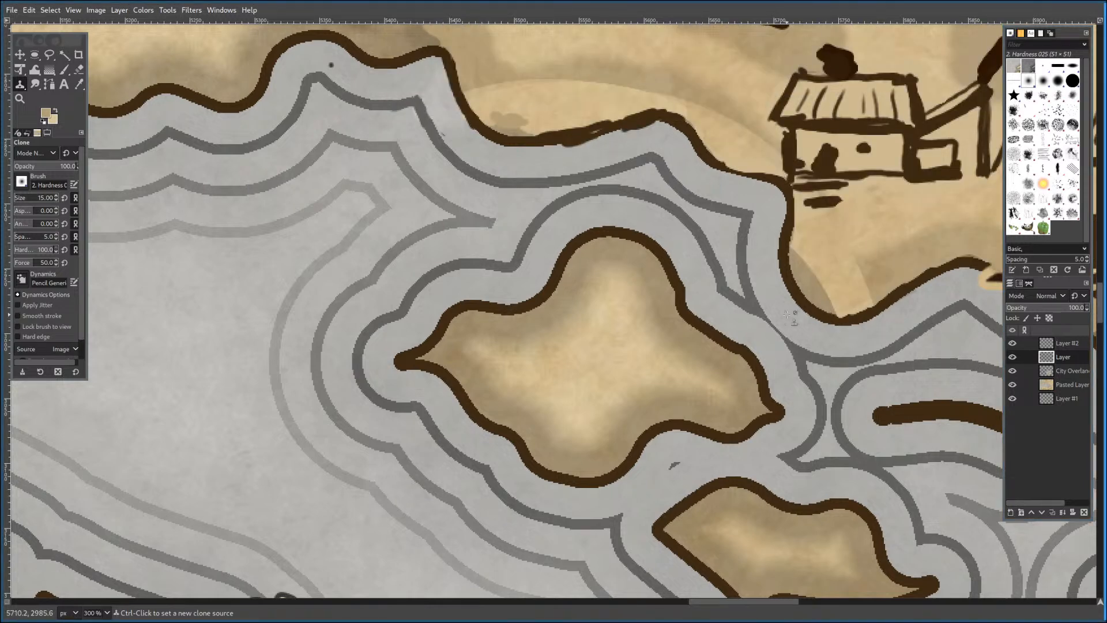
Try to set a clone source on the shaded land along the Northshore coast with Layer #2 active.
scroll(806, 326, "up", 4)
left_click(1067, 344)
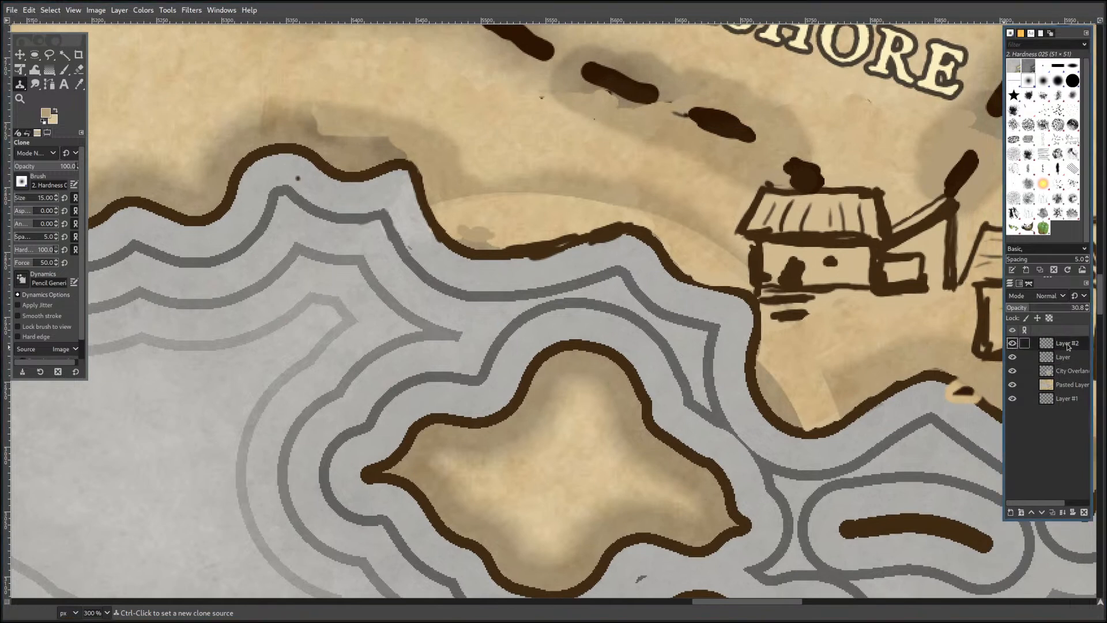
left_click(230, 160, "ctrl")
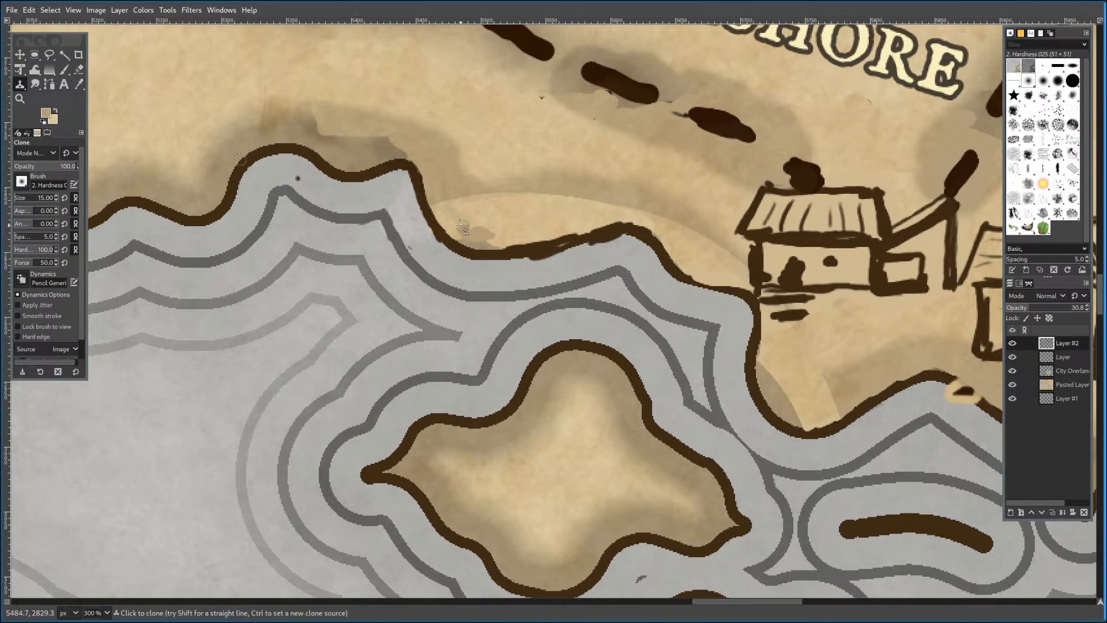
left_click(442, 162, "ctrl")
left_click_drag(580, 443, 630, 300)
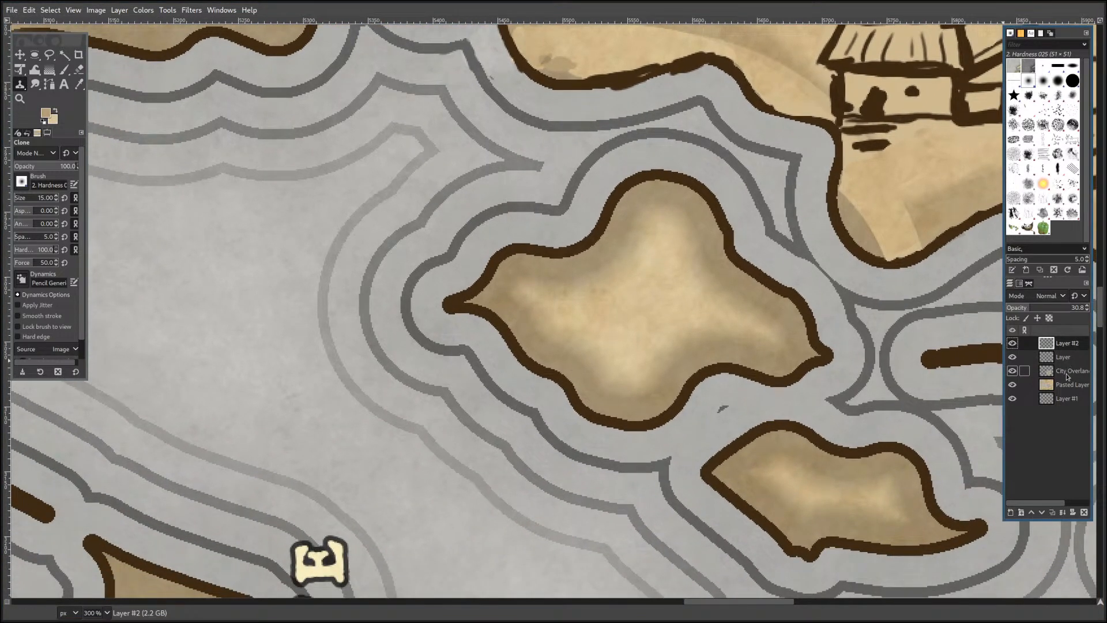
On Layer, paint a short tan jetty off the island's southwest shore and edge it with the sampled dark brown coastline colour.
left_click(1026, 357)
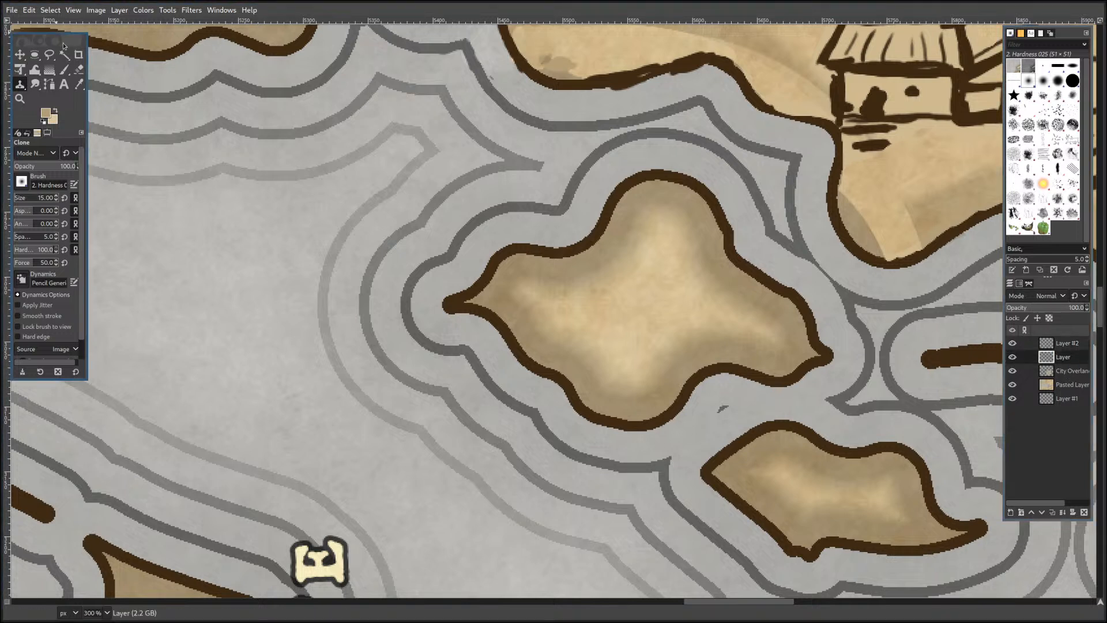
left_click(64, 69)
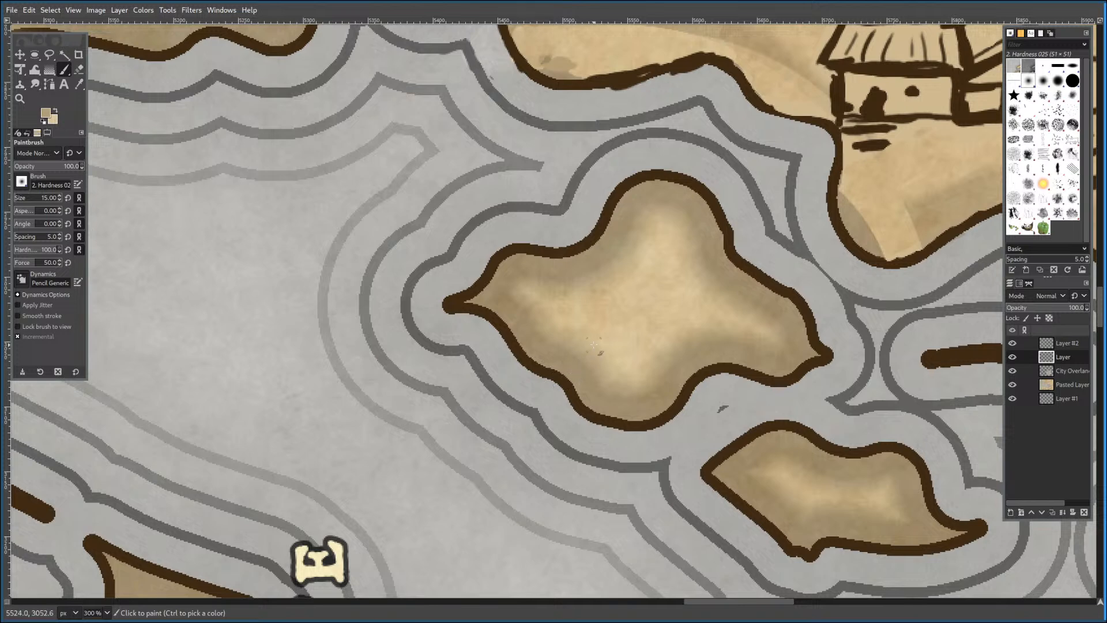
left_click_drag(607, 349, 521, 372)
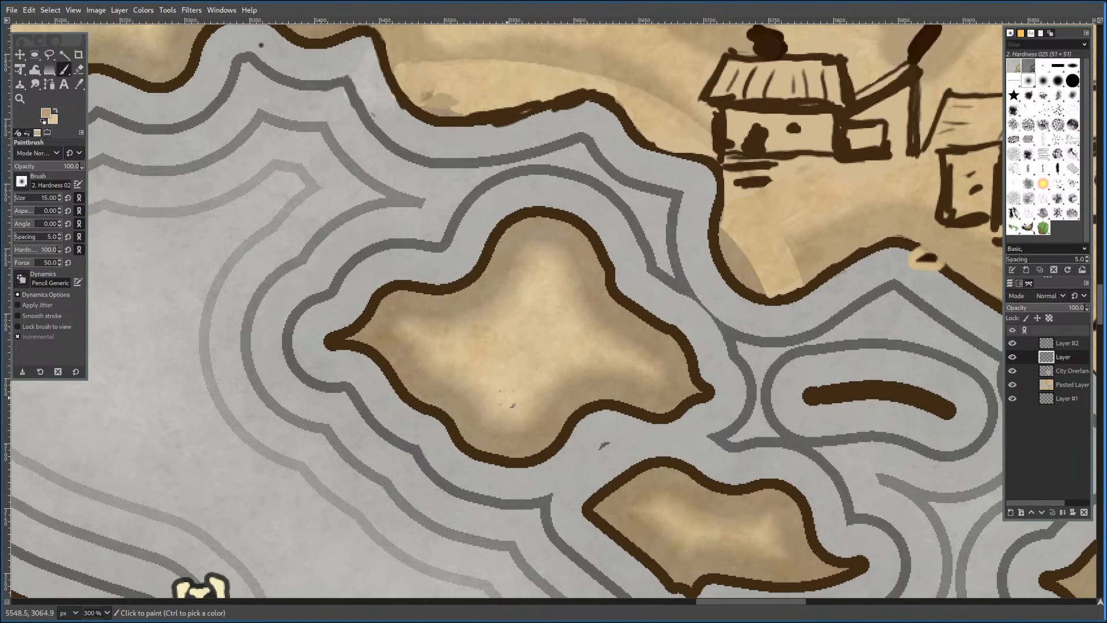
left_click_drag(427, 429, 435, 428)
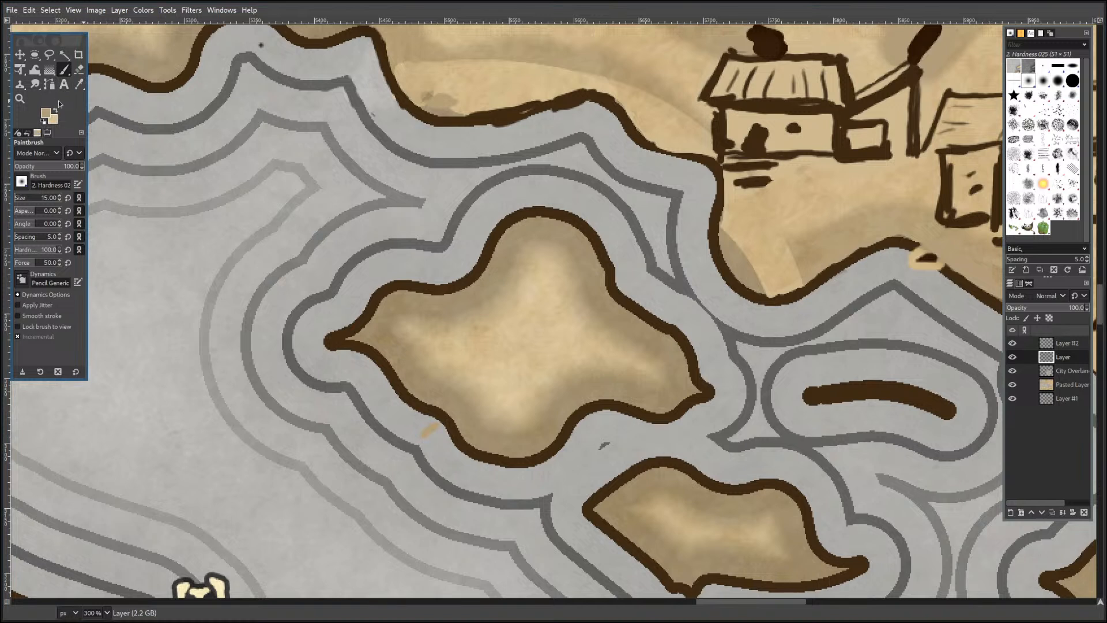
left_click(79, 84)
left_click(333, 340)
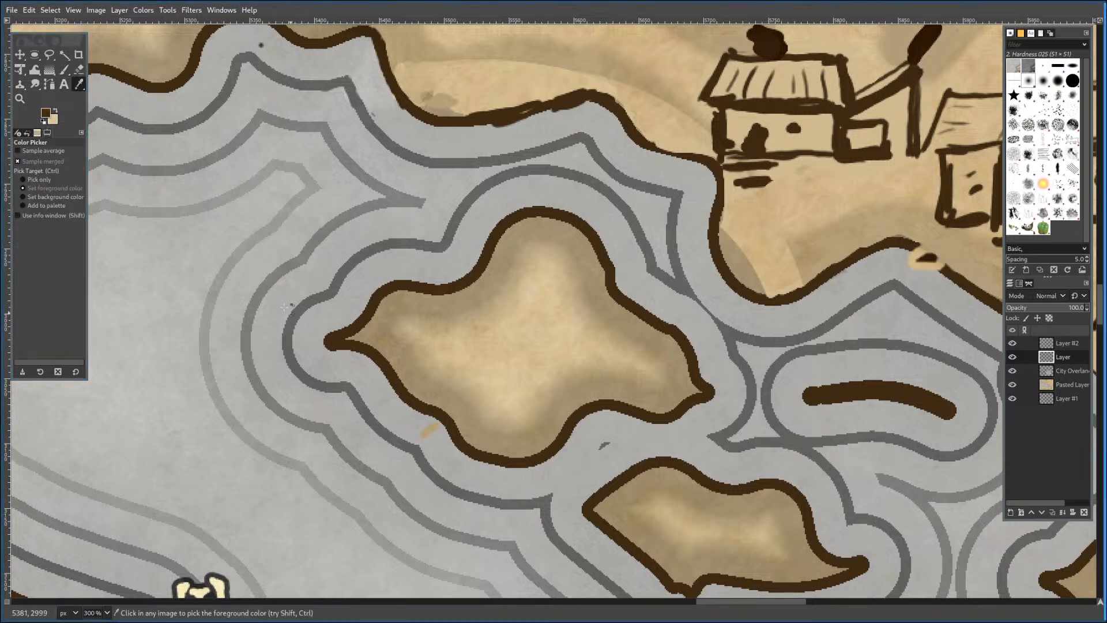
left_click(64, 69)
left_click_drag(439, 431, 425, 440)
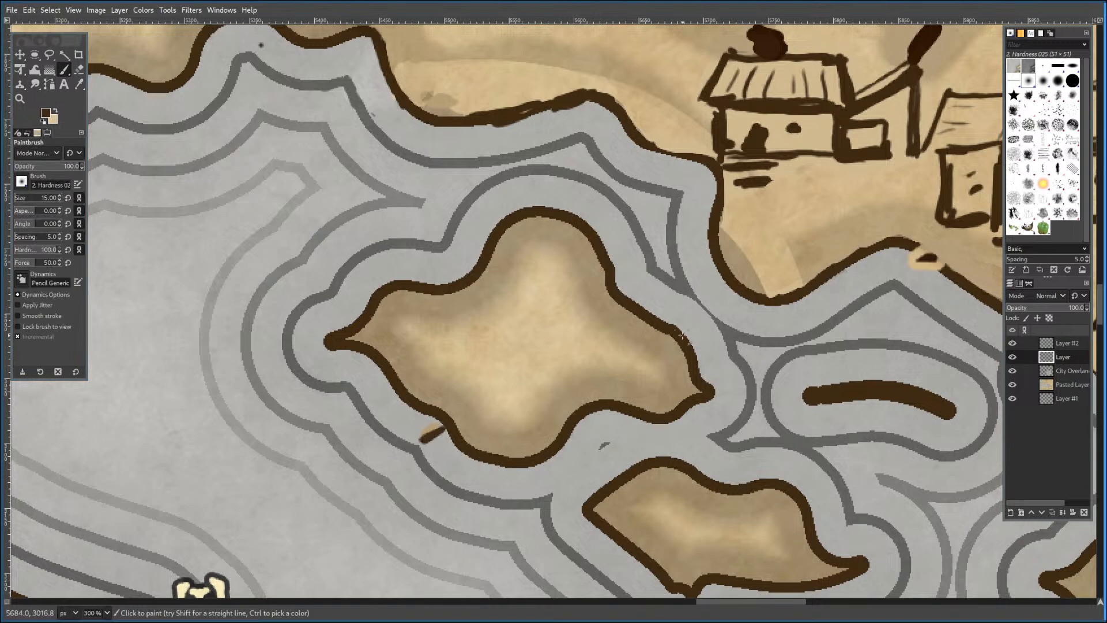
Draw a dark-edged bridge from the island's east shore to the mainland and fill its deck with sampled land colour.
mouse_move(689, 339)
left_mouse_down()
mouse_move(744, 296)
mouse_move(690, 336)
mouse_move(705, 325)
left_mouse_up()
left_click_drag(721, 285, 666, 322)
mouse_move(735, 302)
left_mouse_down()
mouse_move(694, 333)
mouse_move(715, 320)
left_mouse_up()
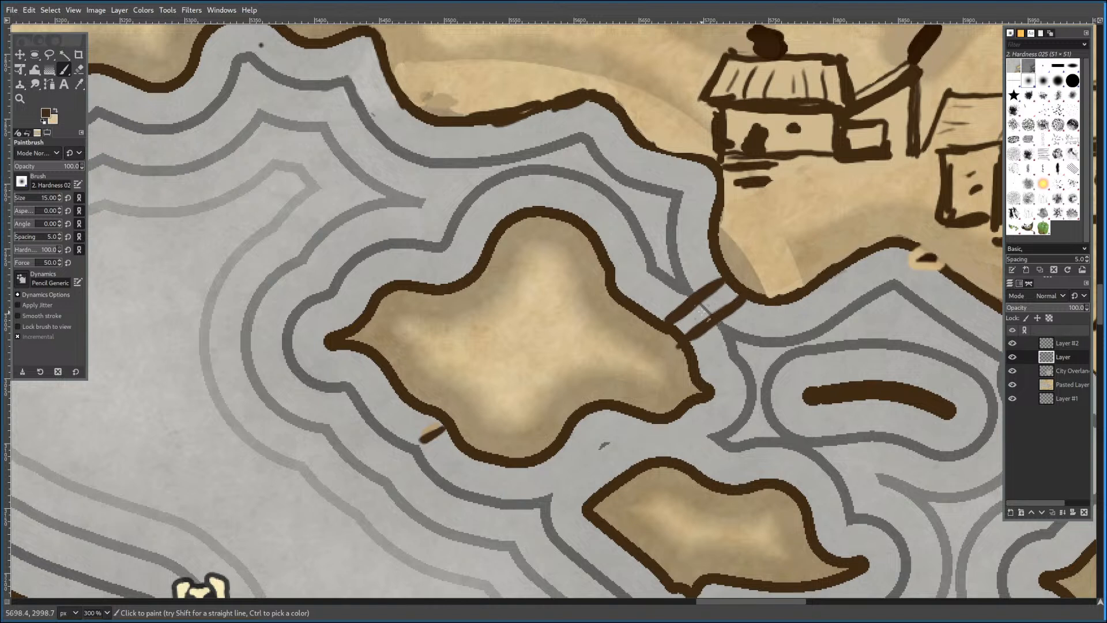
left_click(767, 239, "ctrl")
mouse_move(708, 302)
left_mouse_down()
mouse_move(700, 310)
mouse_move(735, 290)
mouse_move(687, 328)
left_mouse_up()
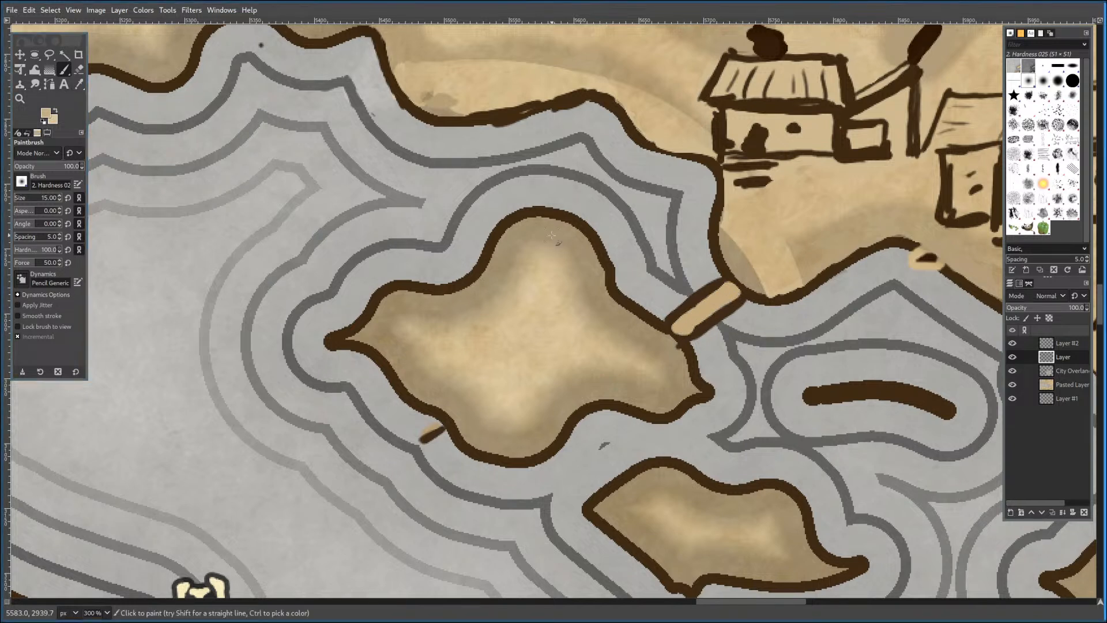
Sample the dark coastline colour and outline two small docks on the island's southwest shore.
left_click(564, 217, "ctrl")
mouse_move(440, 419)
left_mouse_down()
mouse_move(437, 430)
mouse_move(412, 430)
mouse_move(429, 418)
mouse_move(444, 429)
left_mouse_up()
mouse_move(454, 445)
left_mouse_down()
mouse_move(443, 469)
mouse_move(469, 456)
mouse_move(449, 470)
mouse_move(471, 450)
left_mouse_up()
mouse_move(471, 450)
left_mouse_down()
mouse_move(447, 470)
mouse_move(437, 464)
mouse_move(448, 450)
mouse_move(437, 419)
left_mouse_up()
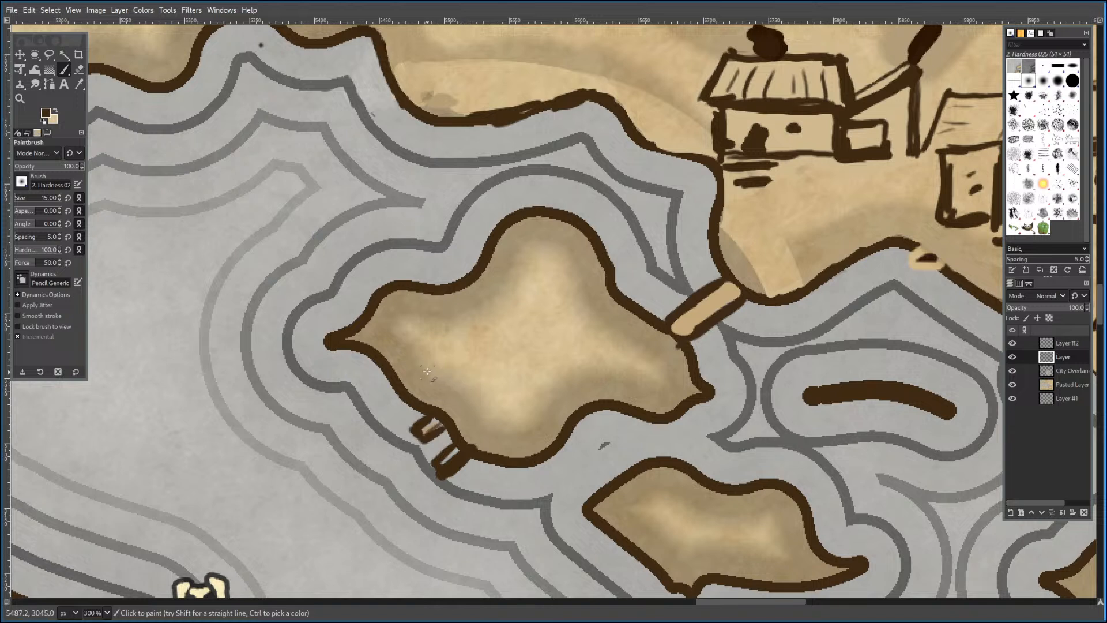
Draw three small houses in dark brown across the island, starting with a pointed-roof one above the docks.
mouse_move(423, 363)
left_mouse_down()
mouse_move(457, 392)
mouse_move(468, 348)
mouse_move(450, 328)
mouse_move(463, 359)
mouse_move(427, 353)
mouse_move(428, 343)
mouse_move(447, 327)
left_mouse_up()
mouse_move(440, 382)
left_mouse_down()
mouse_move(441, 406)
mouse_move(513, 372)
mouse_move(486, 375)
mouse_move(533, 346)
mouse_move(537, 368)
mouse_move(519, 378)
mouse_move(534, 375)
mouse_move(537, 353)
mouse_move(510, 370)
mouse_move(487, 334)
mouse_move(538, 320)
mouse_move(496, 322)
mouse_move(539, 328)
mouse_move(542, 345)
mouse_move(507, 341)
left_mouse_up()
mouse_move(499, 385)
left_mouse_down()
mouse_move(518, 385)
mouse_move(514, 399)
left_mouse_up()
mouse_move(464, 356)
left_mouse_down()
mouse_move(449, 320)
mouse_move(428, 353)
left_mouse_up()
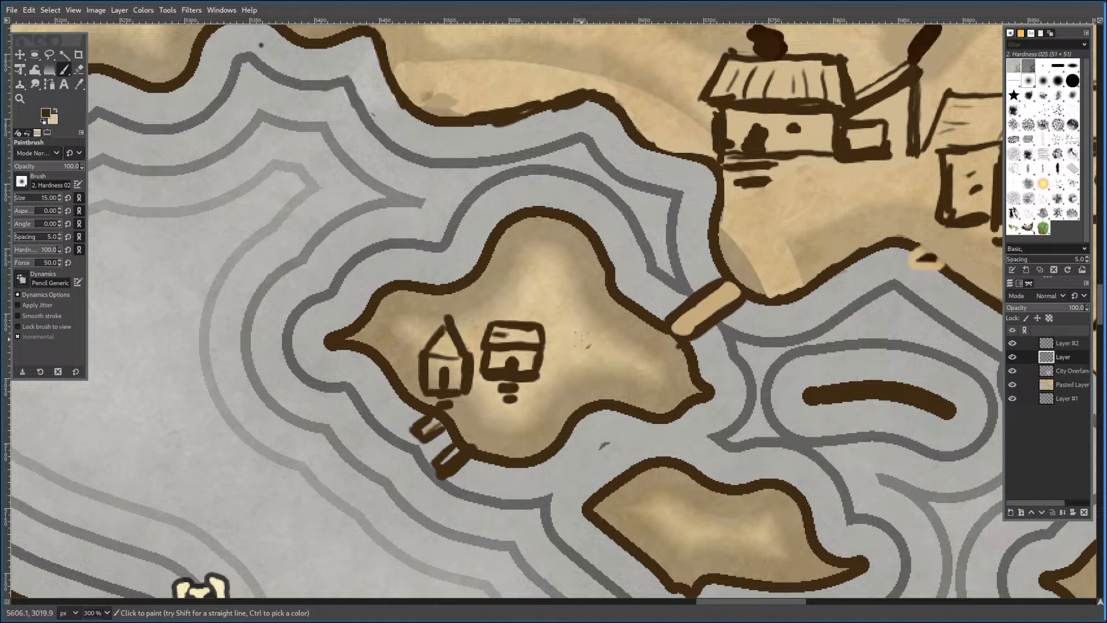
mouse_move(576, 354)
left_mouse_down()
mouse_move(578, 391)
mouse_move(616, 392)
mouse_move(577, 355)
mouse_move(620, 353)
mouse_move(593, 337)
mouse_move(616, 337)
mouse_move(593, 390)
left_mouse_up()
left_click(594, 382)
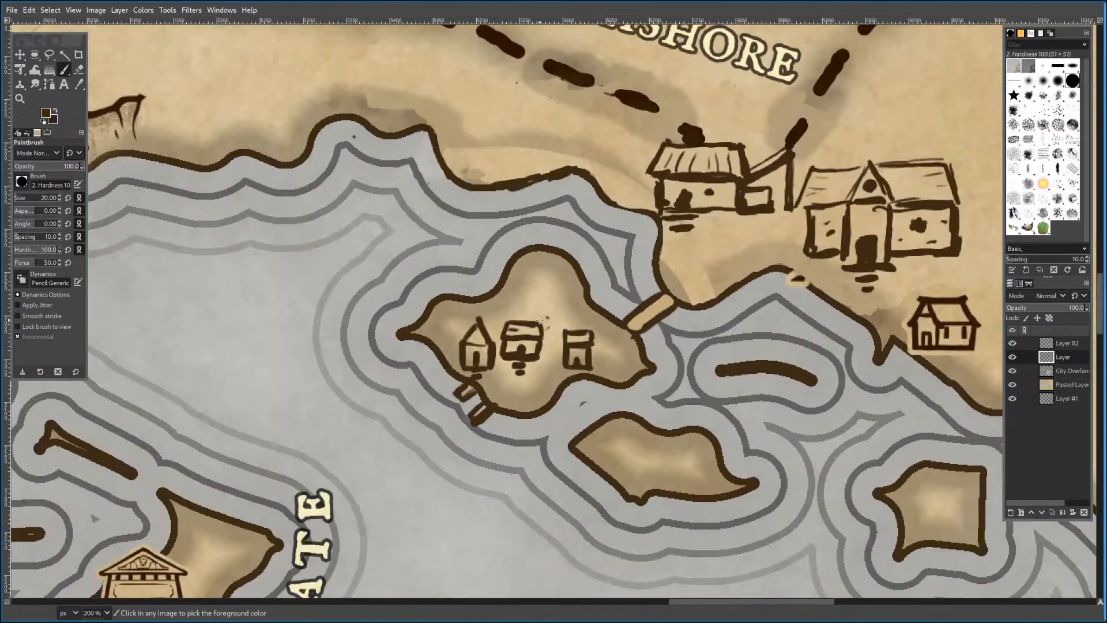
Examine the redrawn Northshore area and the surrounding city islands on the wider map.
scroll(544, 319, "down", 3, "ctrl")
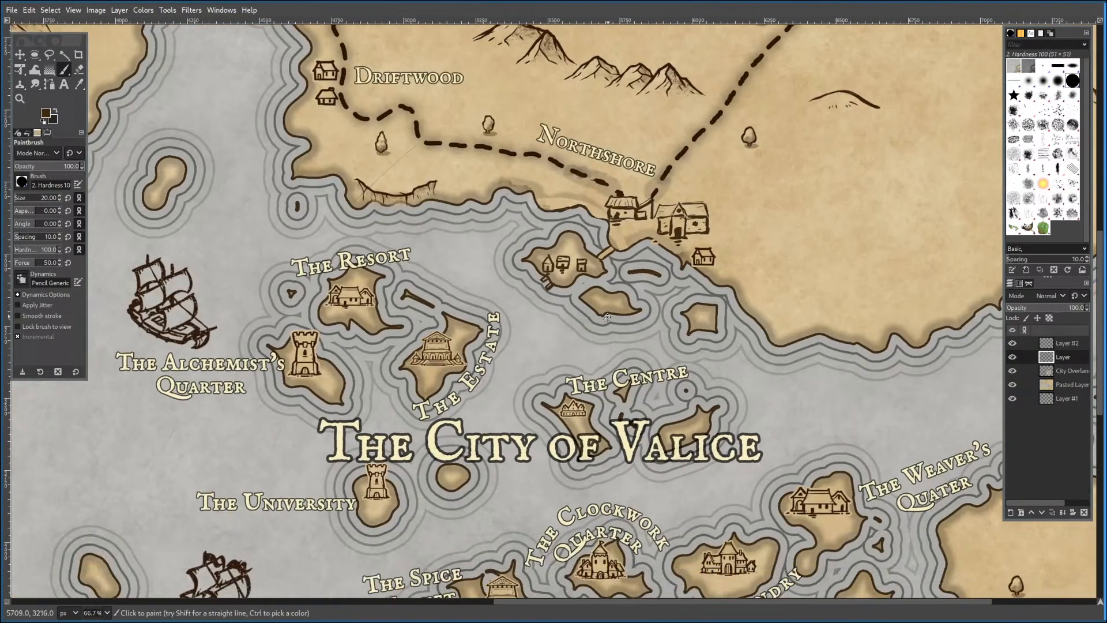
left_click_drag(607, 317, 629, 284)
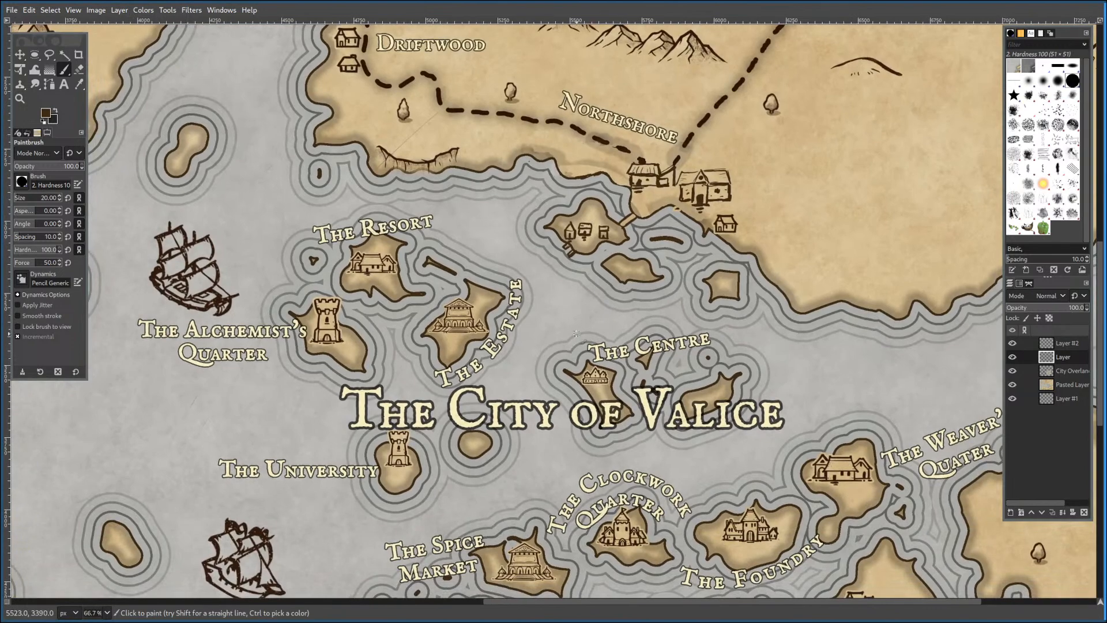
left_click_drag(455, 317, 595, 290)
left_click_drag(498, 309, 552, 339)
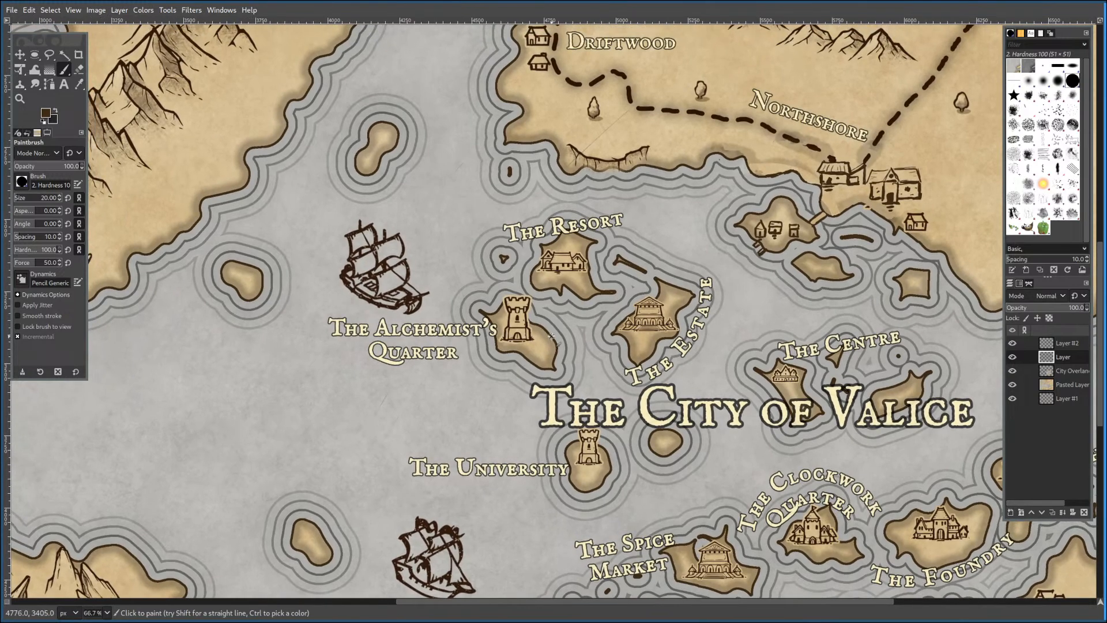
scroll(518, 330, "up", 5)
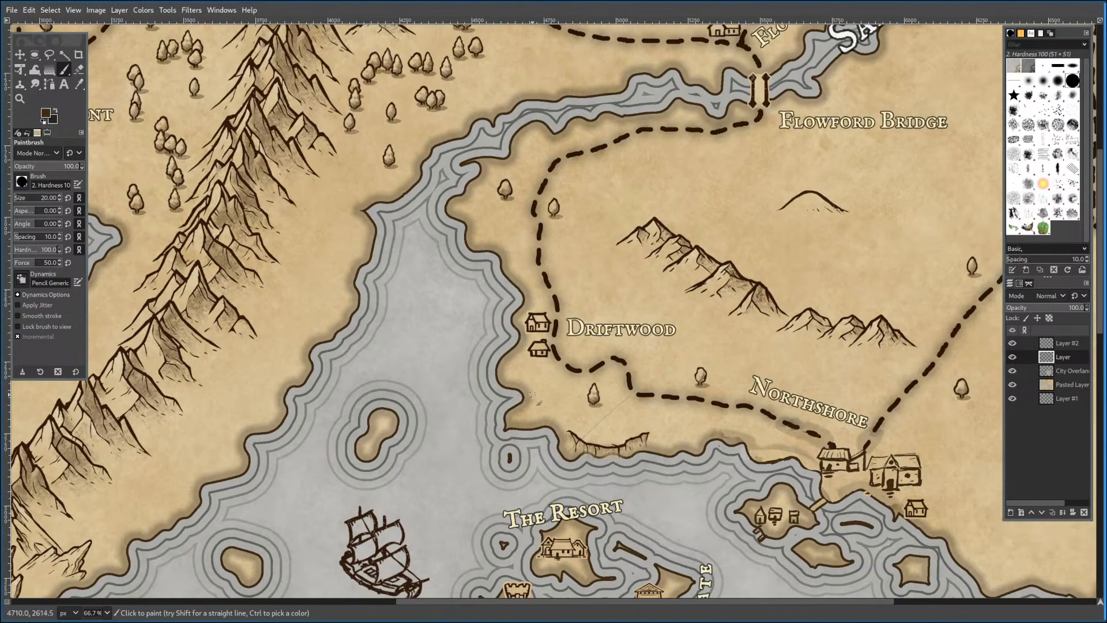
scroll(541, 395, "down", 4)
scroll(595, 223, "up", 1)
Erase the old tower on The University's island from the City Overland Map(4).jpg layer.
scroll(595, 326, "up", 1, "ctrl")
scroll(595, 325, "up", 4, "ctrl")
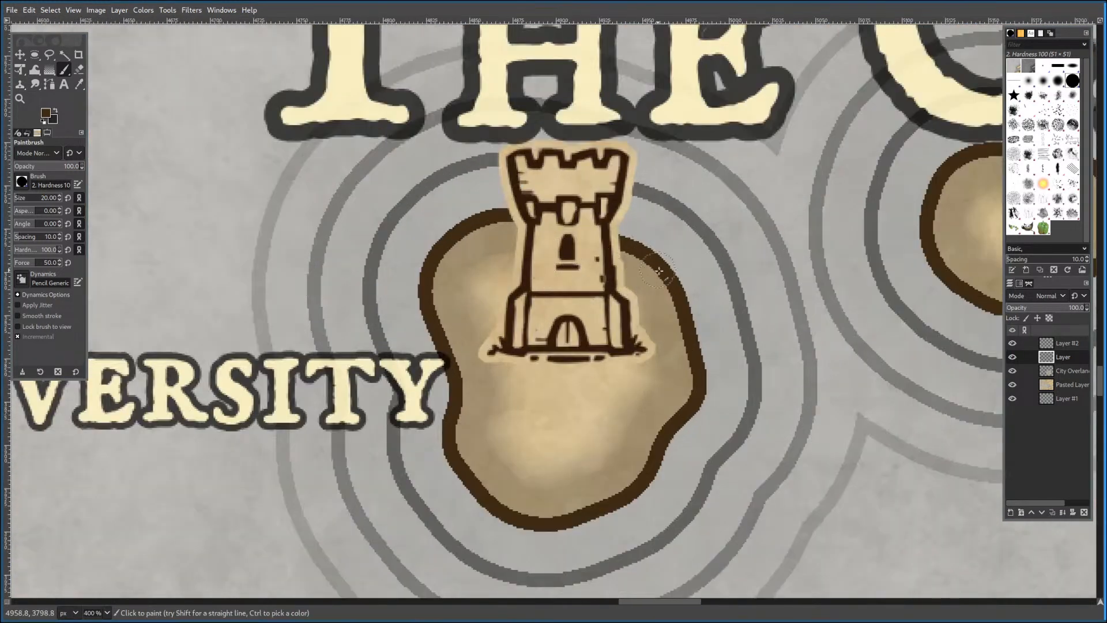
scroll(654, 268, "up", 4)
scroll(634, 306, "right", 3)
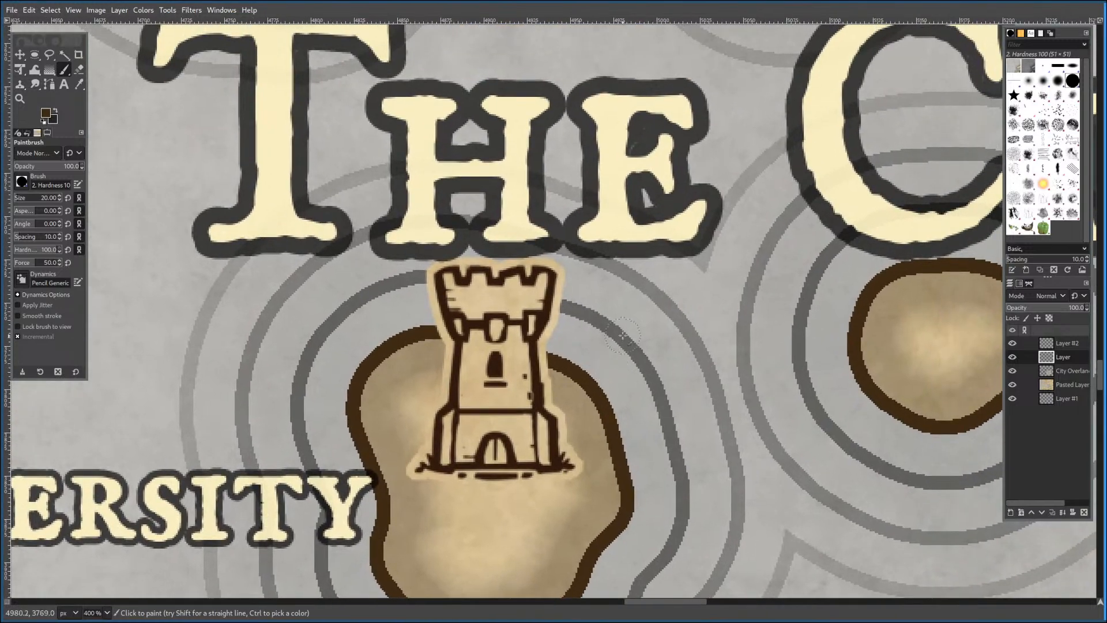
scroll(626, 291, "up", 1)
scroll(627, 291, "down", 4)
scroll(627, 292, "up", 2)
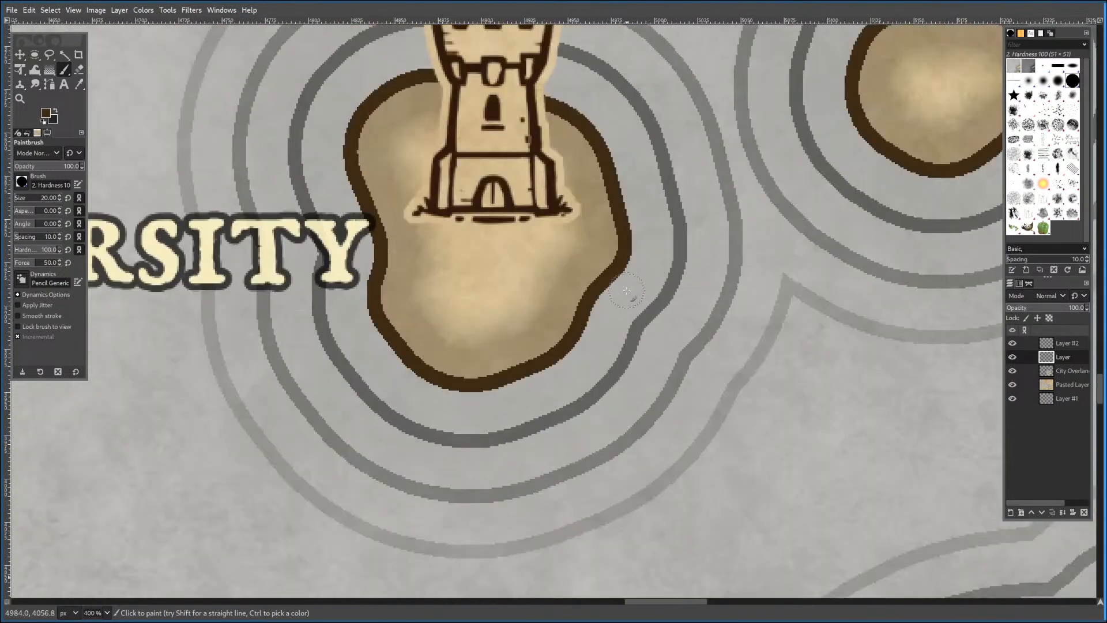
scroll(630, 289, "down", 3)
left_click_drag(690, 341, 487, 245)
left_click_drag(371, 173, 502, 357)
scroll(455, 347, "up", 3)
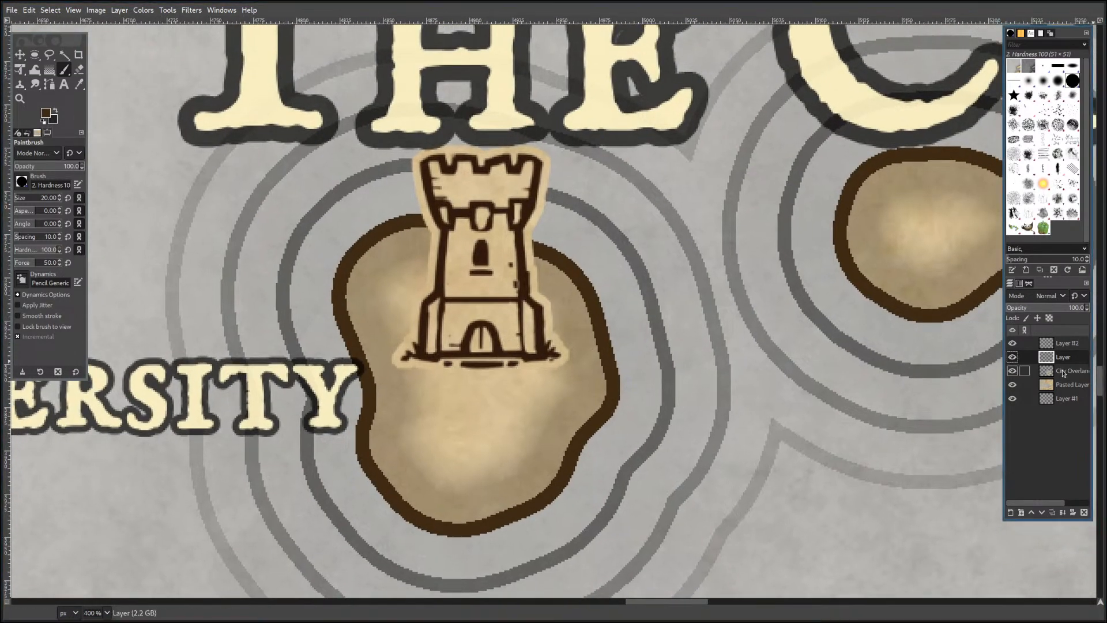
left_click(1084, 375)
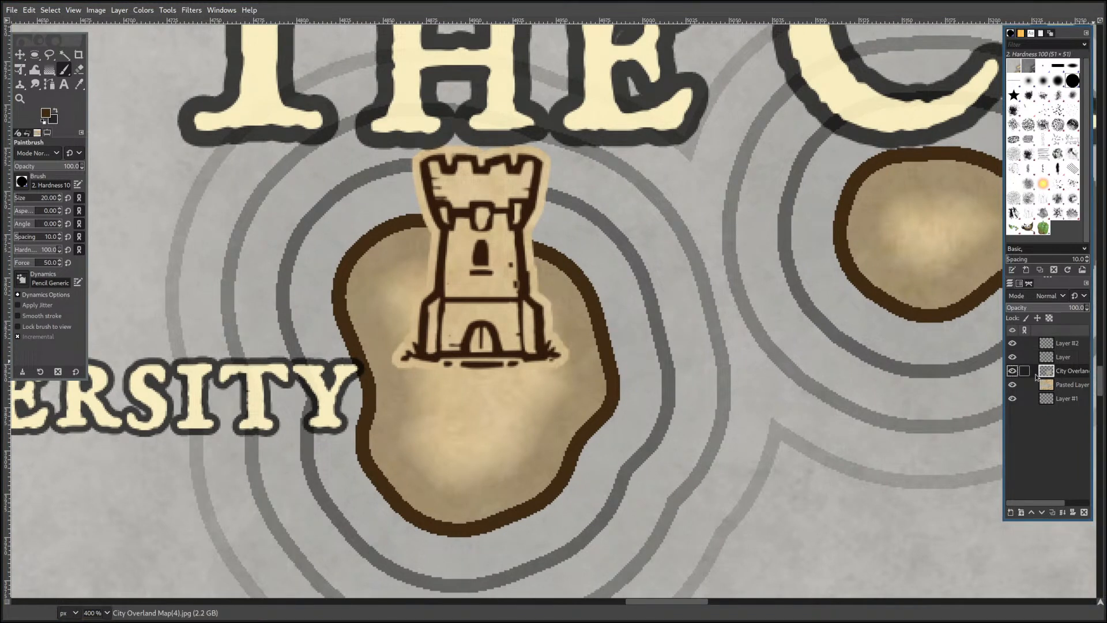
key("shift+e")
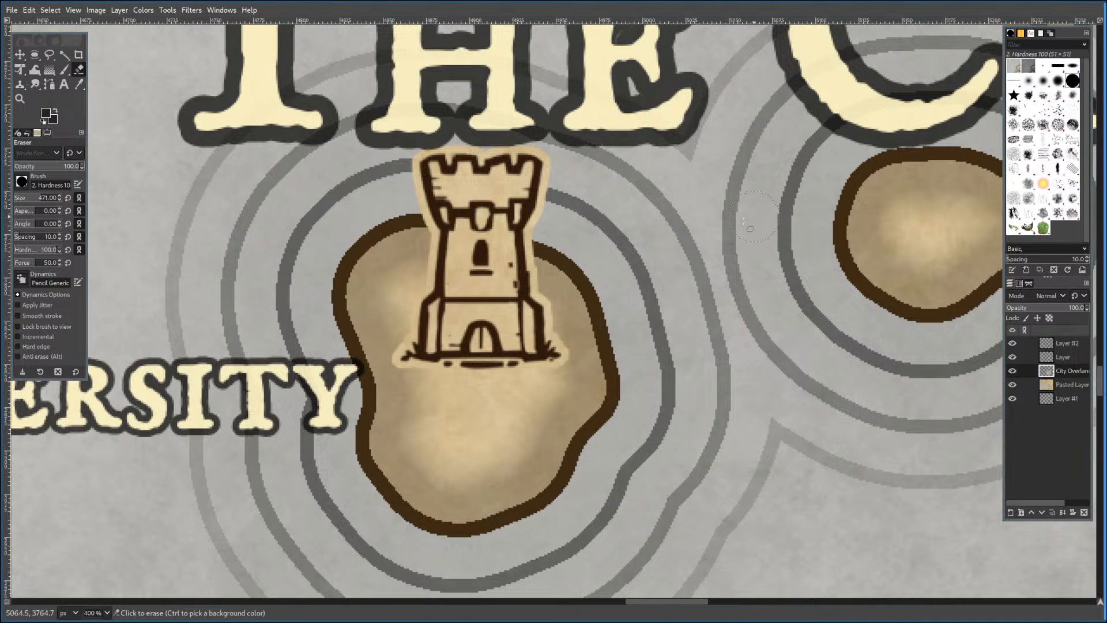
left_click_drag(479, 202, 487, 250)
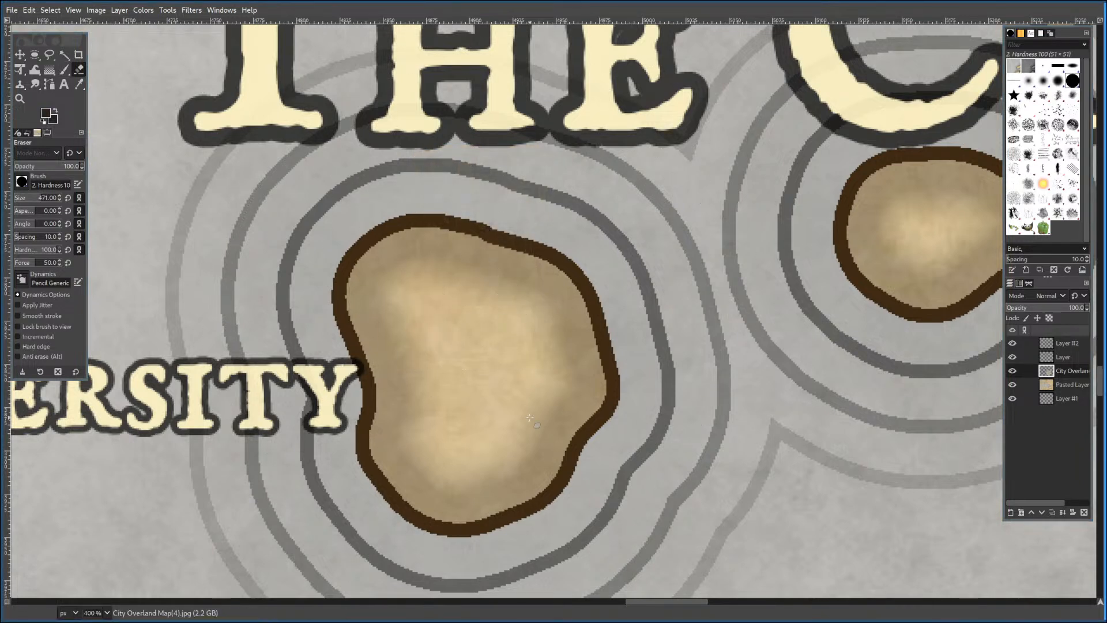
key("p")
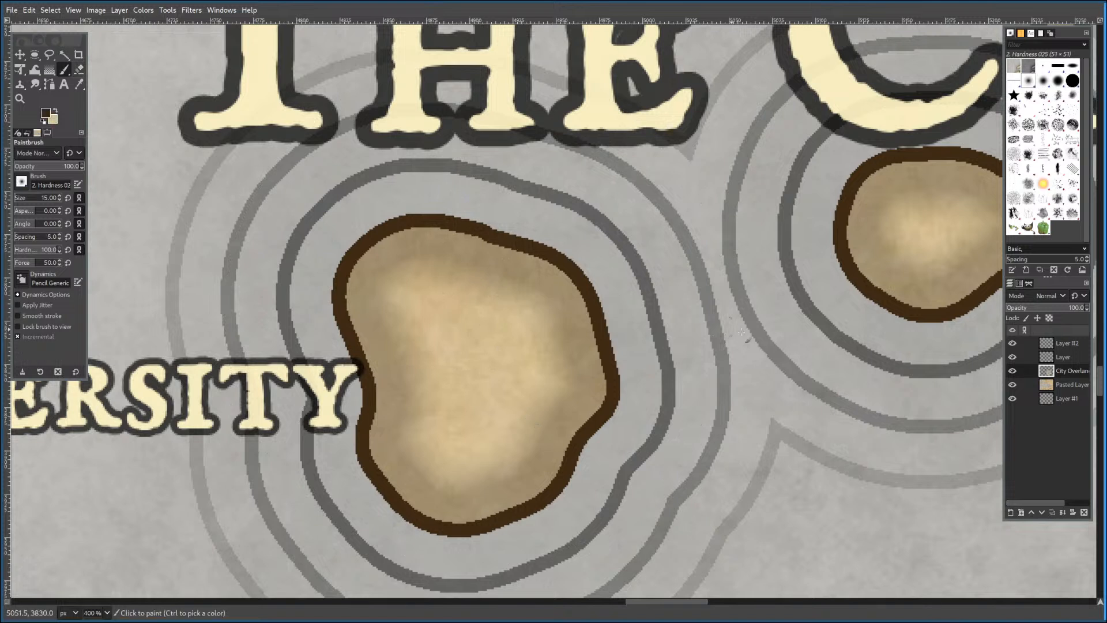
On the layer named Layer, draw a dark brown tower outline with a wide rectangular base on The University's island.
key("Page_Up")
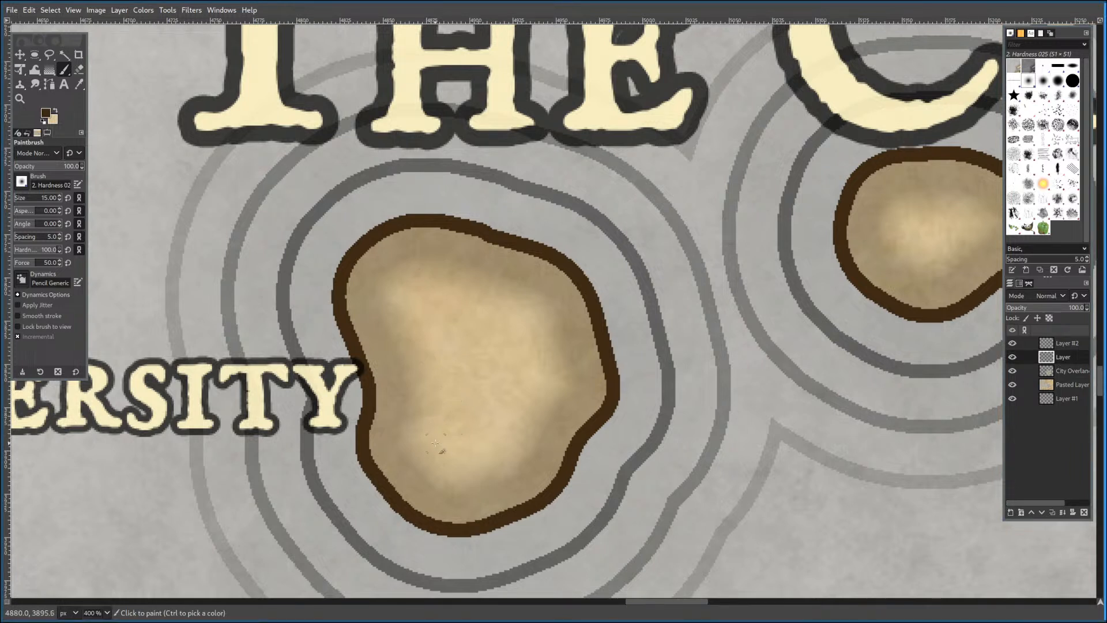
mouse_move(446, 449)
left_mouse_down()
mouse_move(475, 445)
mouse_move(441, 449)
mouse_move(516, 443)
left_mouse_up()
mouse_move(429, 447)
left_mouse_down()
mouse_move(424, 410)
mouse_move(425, 427)
mouse_move(434, 407)
mouse_move(504, 404)
mouse_move(520, 429)
left_mouse_up()
mouse_move(496, 403)
left_mouse_down()
mouse_move(424, 403)
mouse_move(440, 341)
mouse_move(479, 339)
mouse_move(503, 388)
mouse_move(502, 345)
mouse_move(476, 339)
mouse_move(497, 341)
mouse_move(489, 386)
left_mouse_up()
mouse_move(447, 345)
left_mouse_down()
mouse_move(440, 401)
mouse_move(455, 444)
mouse_move(492, 443)
left_mouse_up()
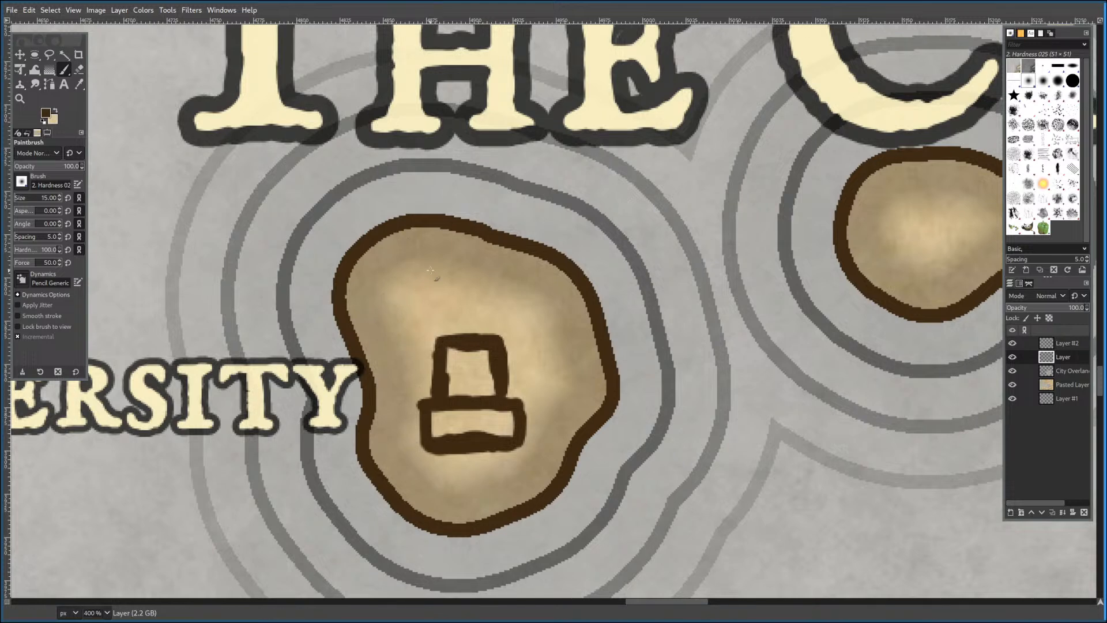
Examine the buildings on the surrounding city islands and Southshore, comparing them with the new University tower at wider map views.
scroll(463, 431, "up", 5)
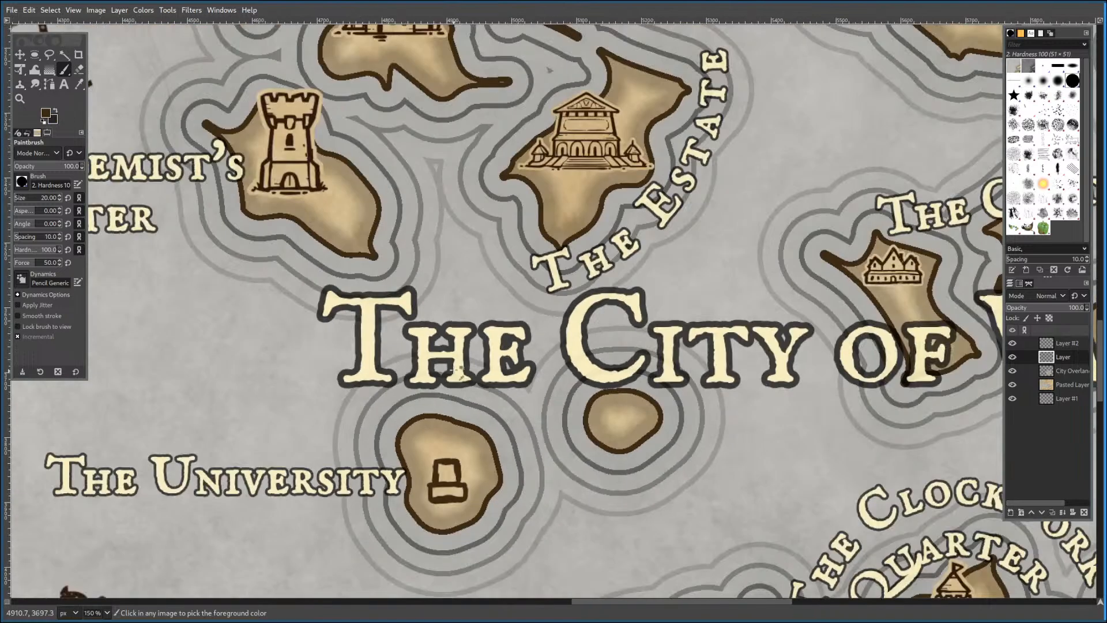
scroll(462, 375, "up", 5)
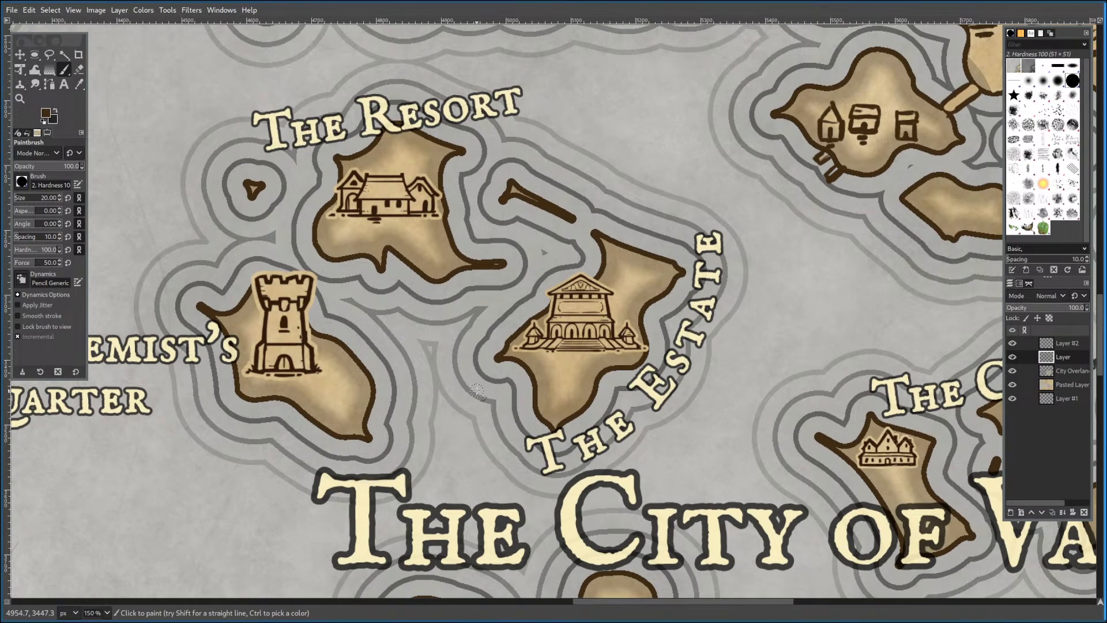
scroll(477, 392, "down", 20)
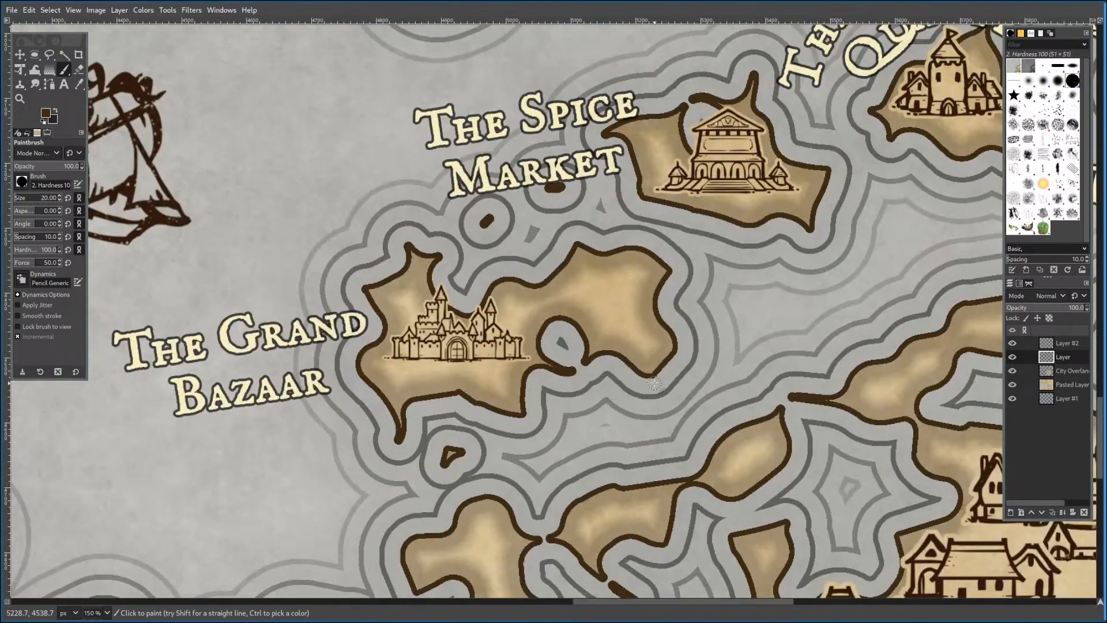
scroll(655, 384, "up", 4)
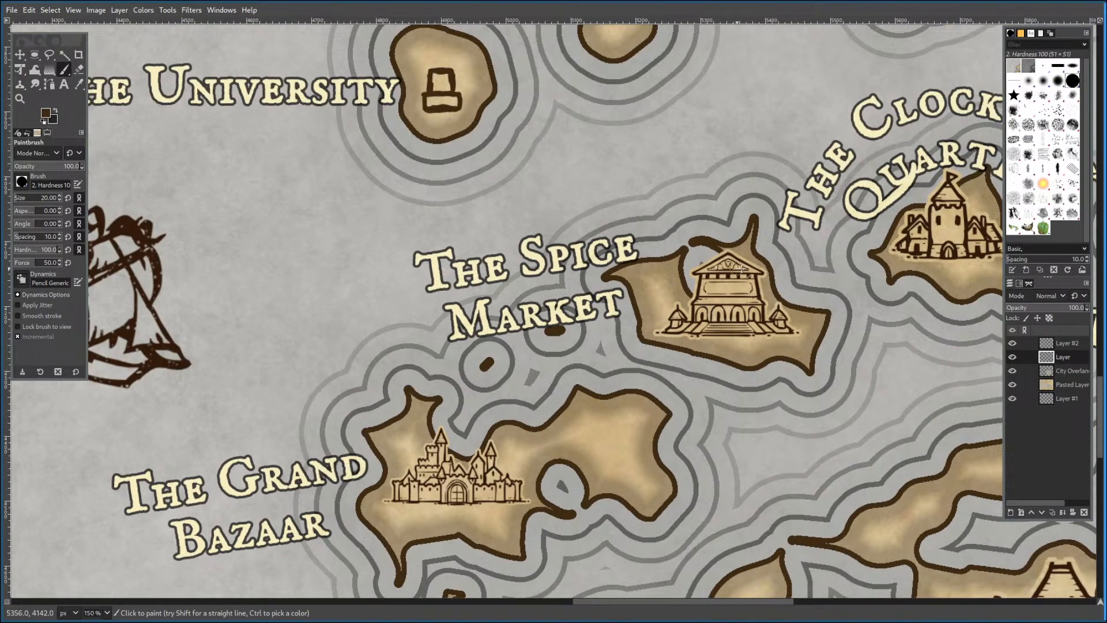
scroll(730, 271, "right", 10)
scroll(698, 299, "up", 15)
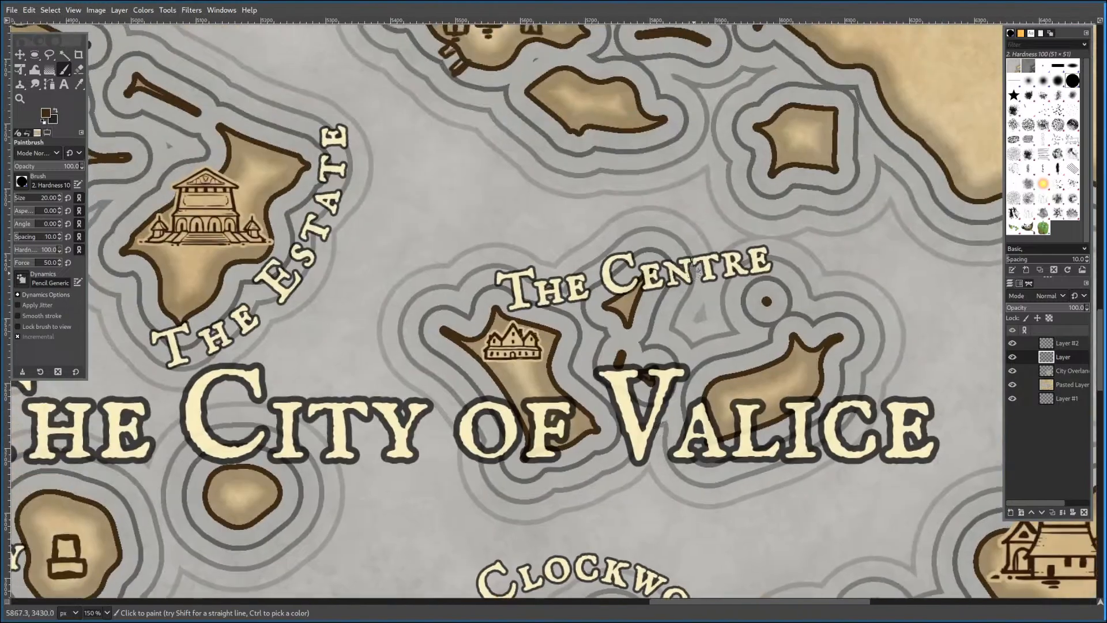
scroll(694, 314, "down", 1, "ctrl")
scroll(644, 331, "down", 1, "ctrl")
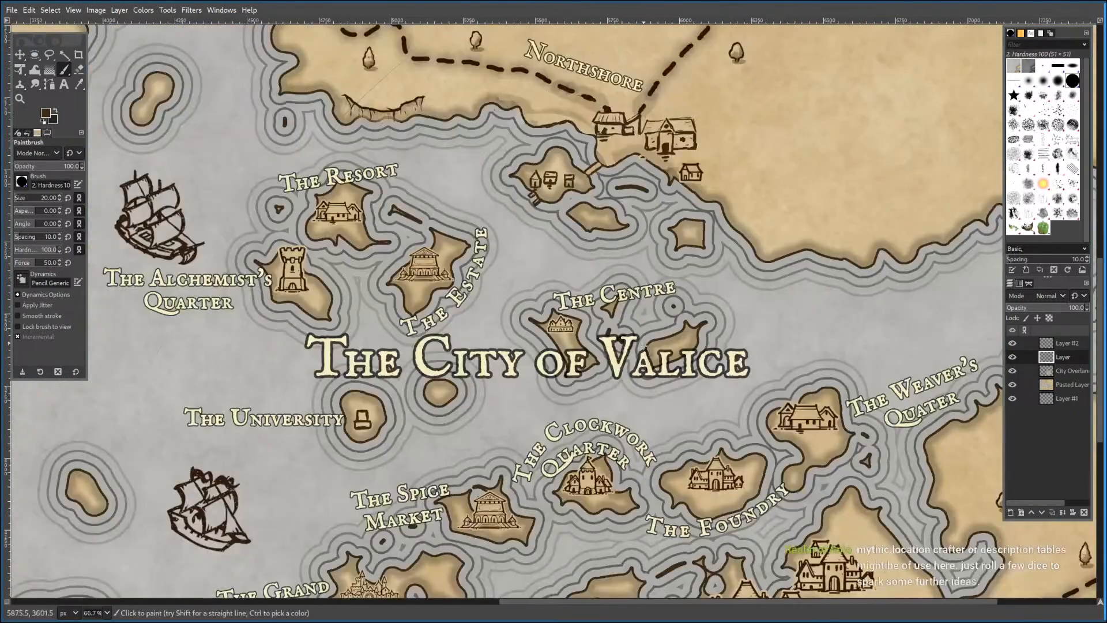
scroll(644, 331, "down", 10)
scroll(644, 331, "left", 2)
scroll(632, 260, "up", 4)
scroll(709, 180, "down", 1, "ctrl")
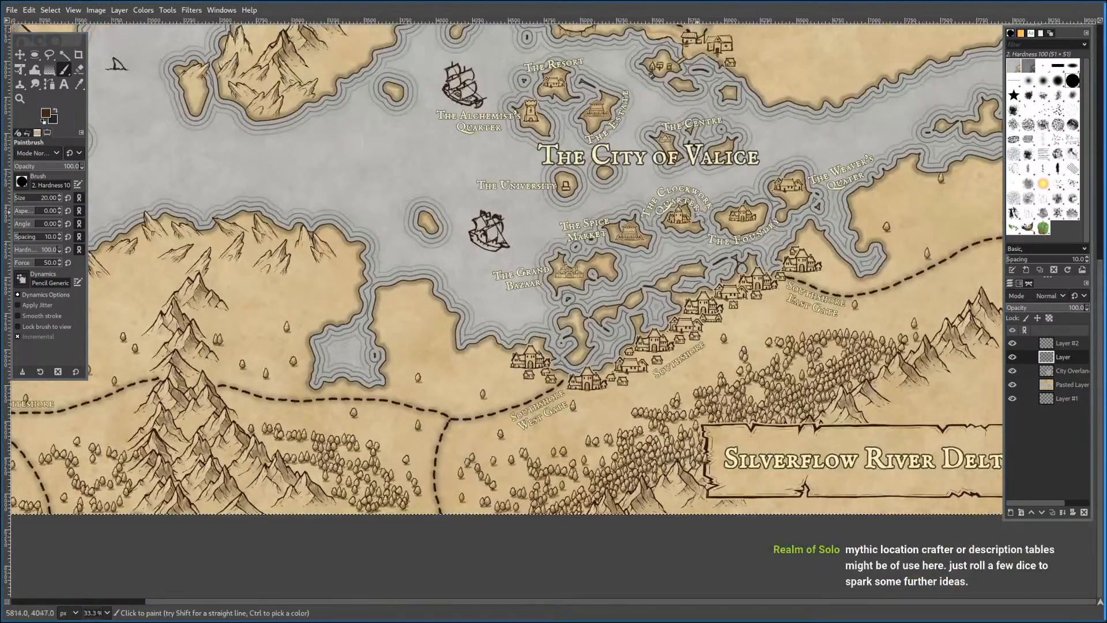
scroll(706, 217, "up", 5)
scroll(706, 217, "down", 4)
scroll(705, 244, "up", 1, "ctrl")
scroll(699, 244, "up", 1)
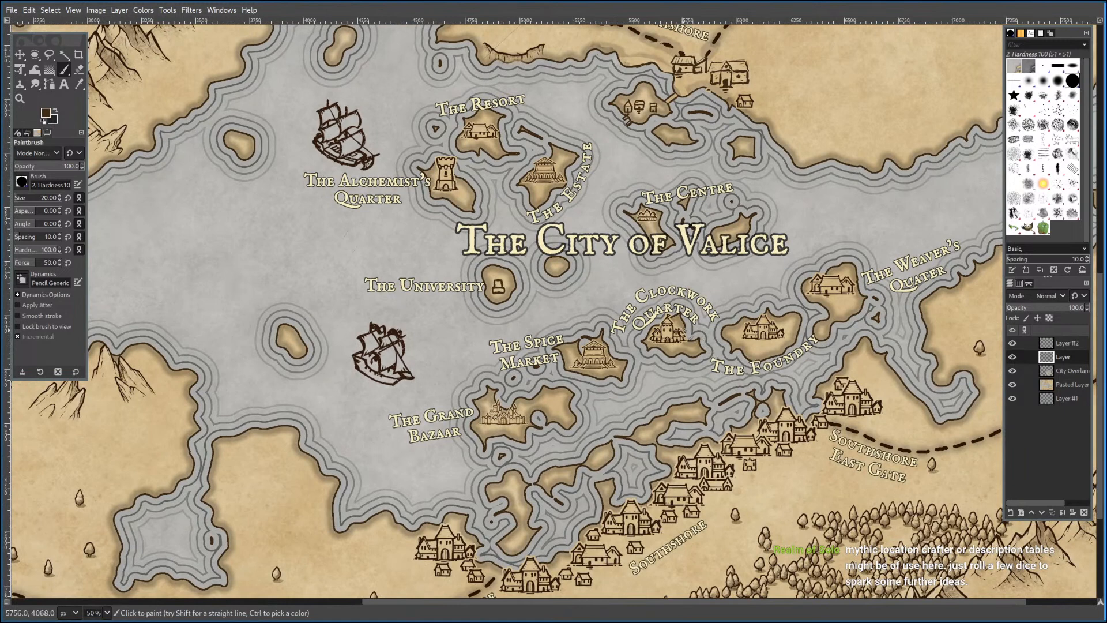
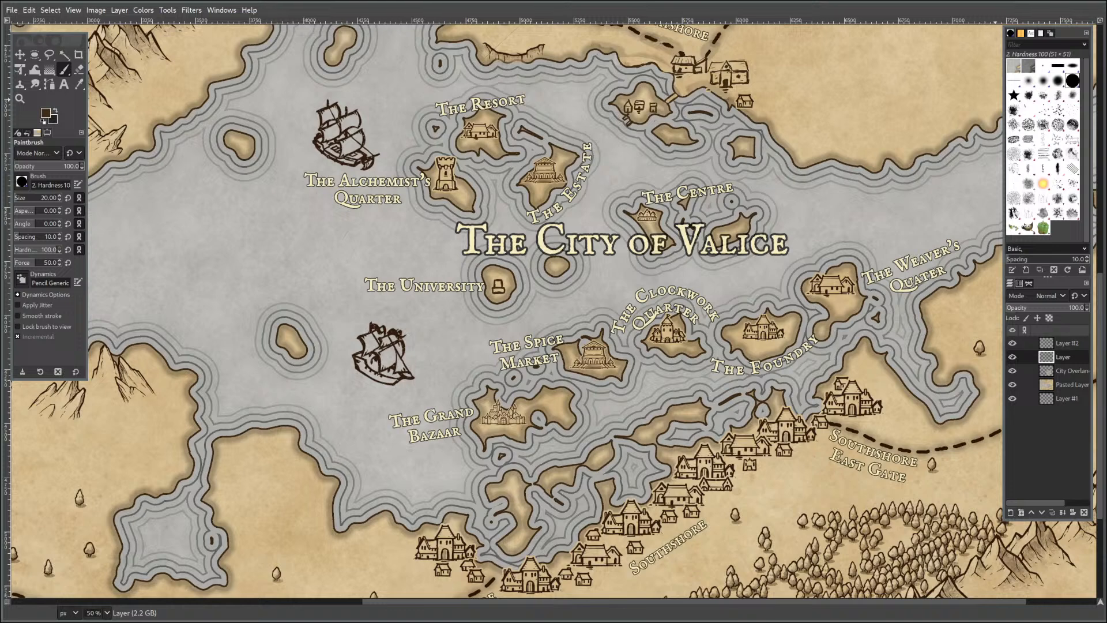
Switch to Firefox beside the map and look through the Mythic Game Master Emulator Second Edition page, loading more of its discussion comments.
key("super+f")
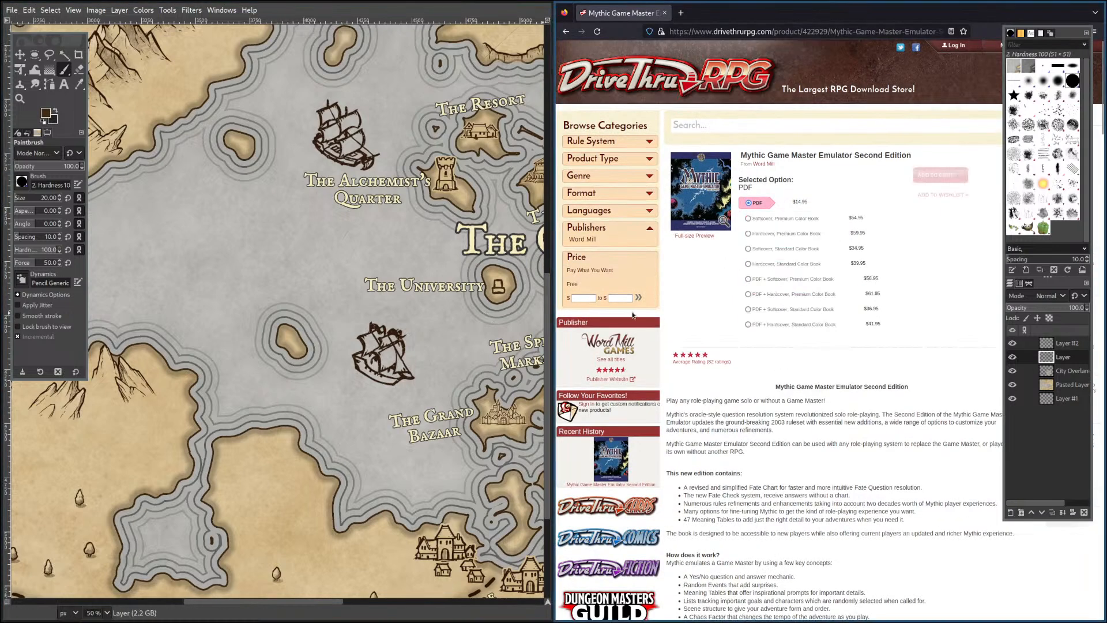
key("super+shift+Left")
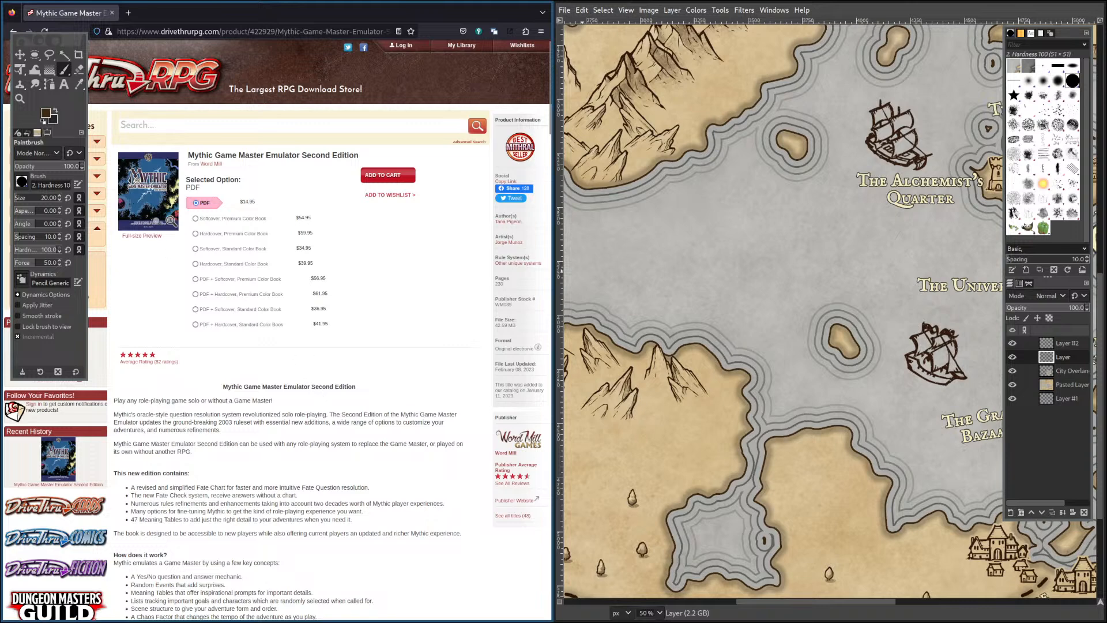
scroll(263, 385, "down", 2)
scroll(265, 388, "down", 6)
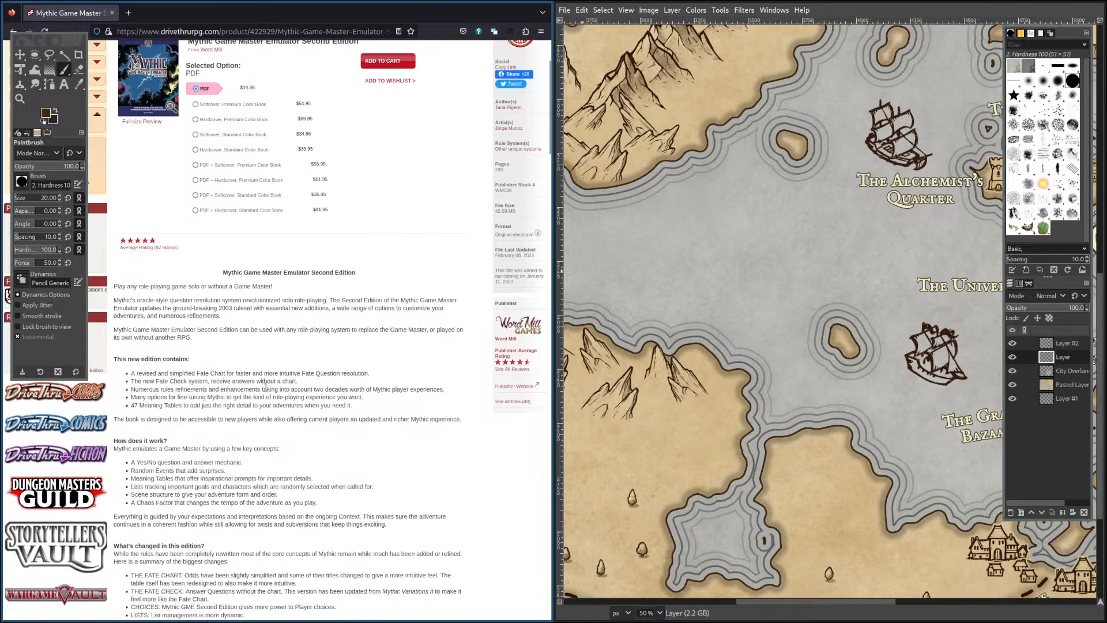
scroll(265, 386, "down", 8)
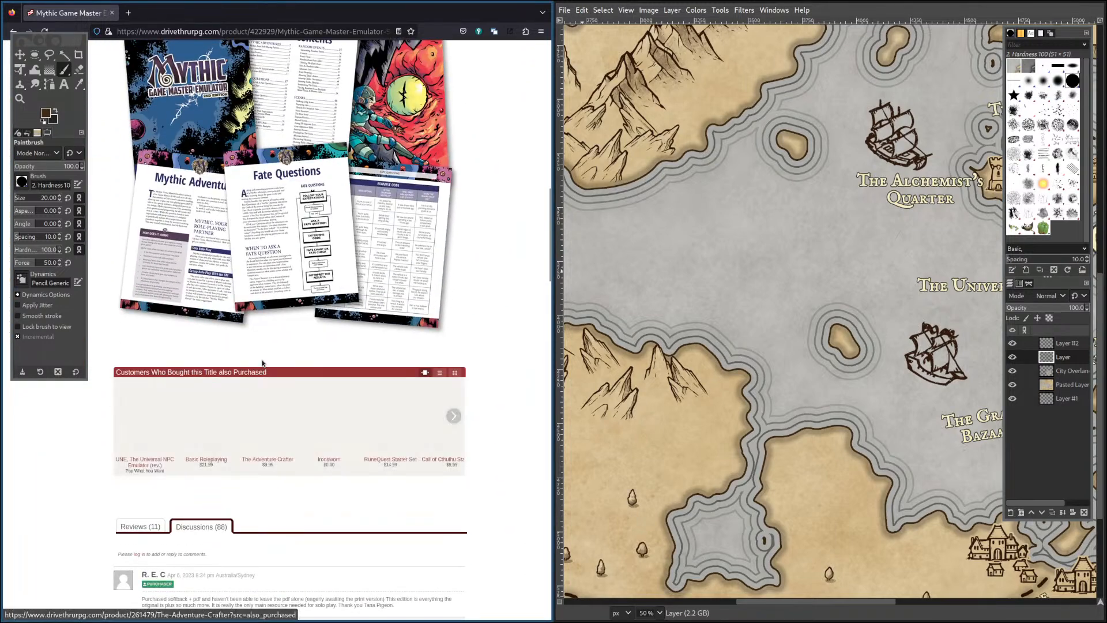
scroll(262, 363, "down", 2)
scroll(263, 363, "up", 1)
scroll(263, 363, "down", 1)
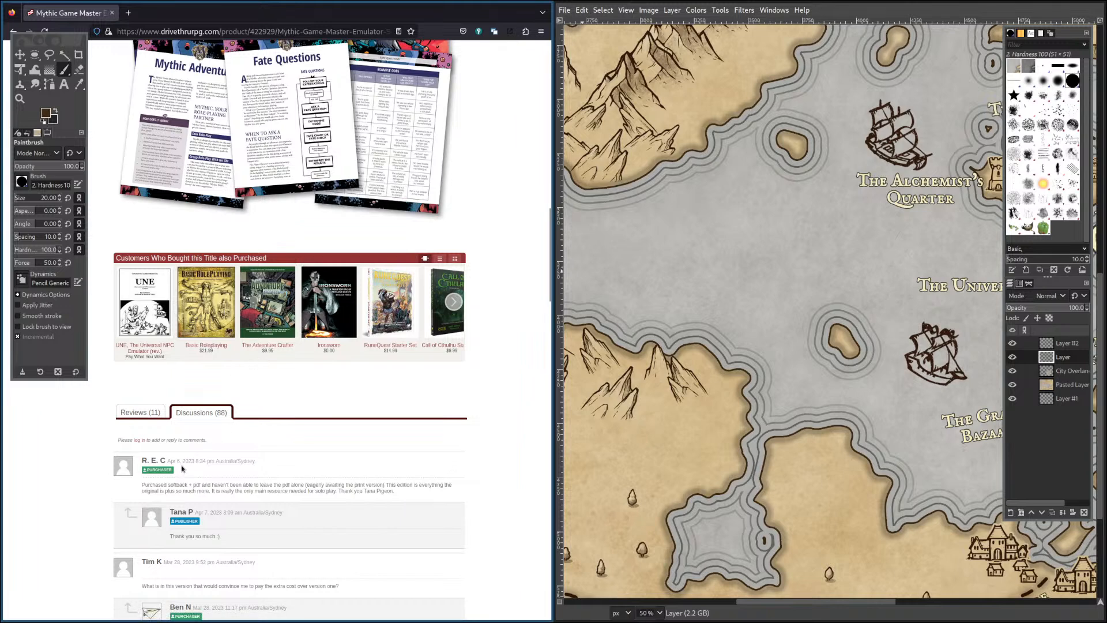
scroll(182, 470, "down", 3)
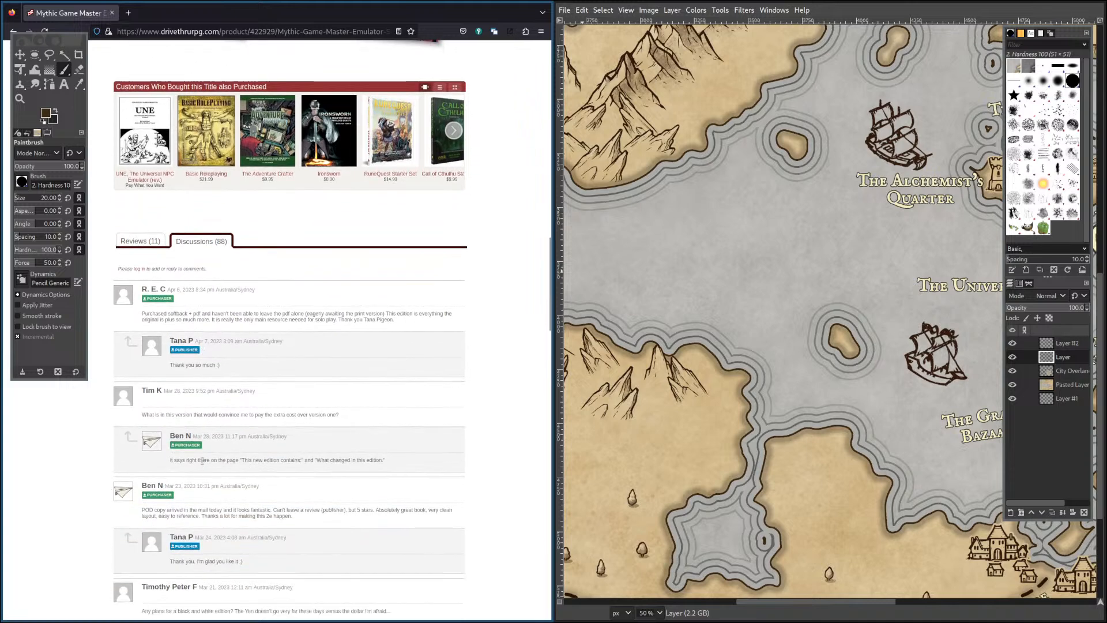
scroll(204, 453, "down", 1)
scroll(209, 443, "down", 6)
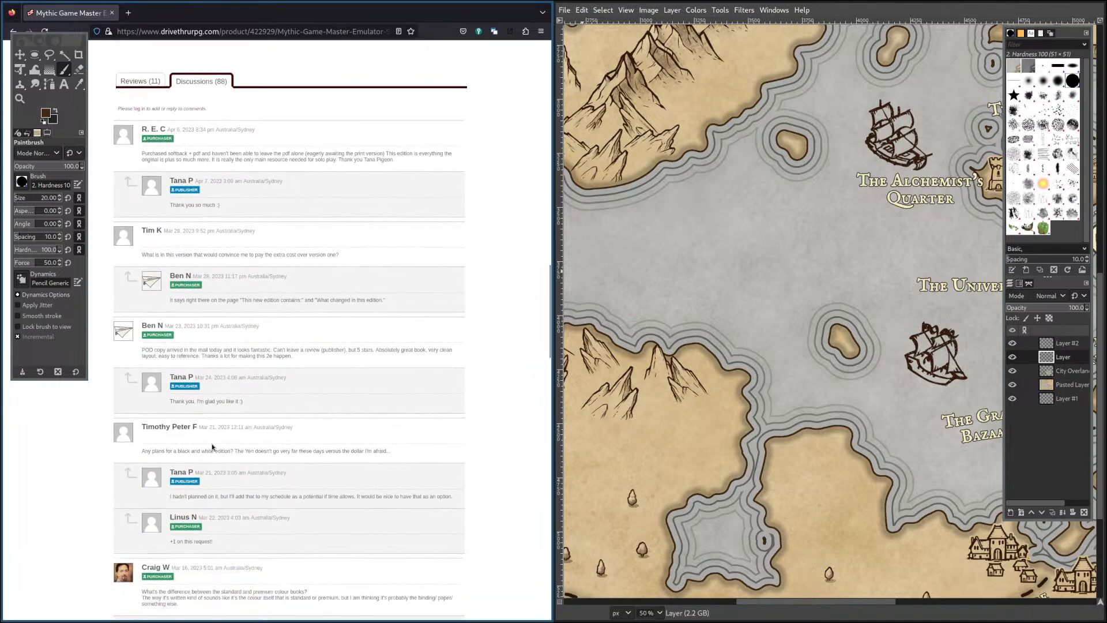
scroll(210, 443, "down", 11)
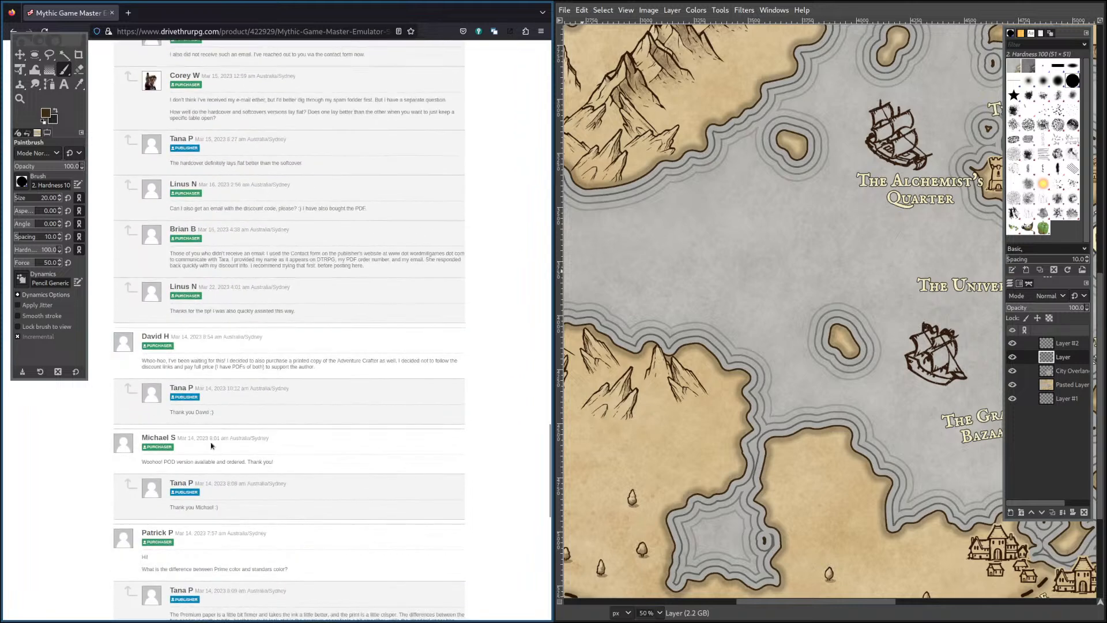
scroll(211, 445, "down", 10)
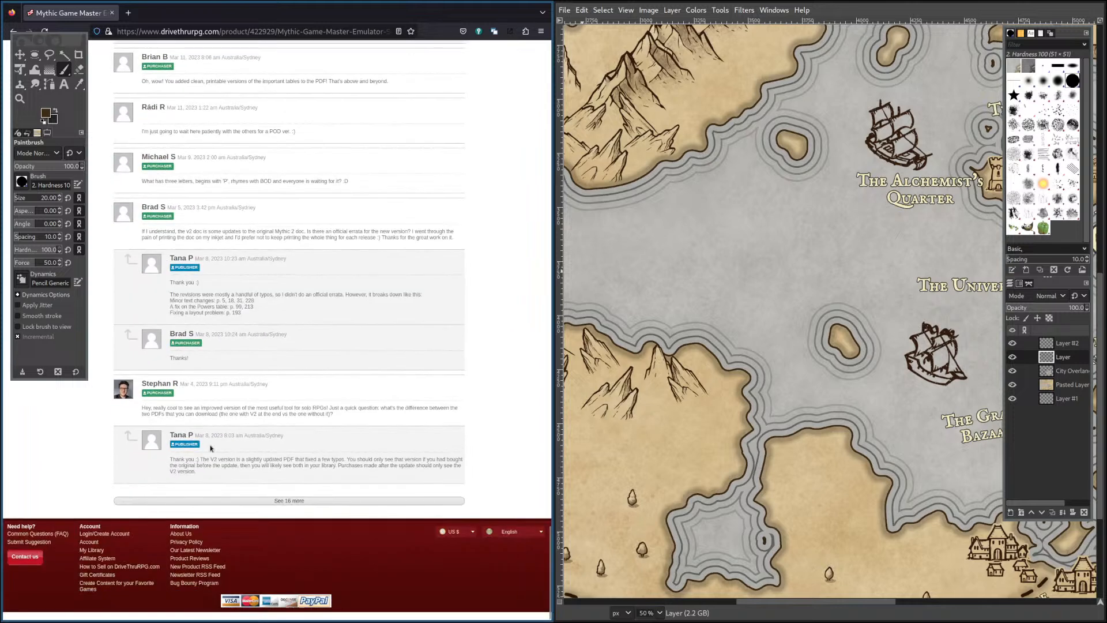
left_click(312, 500)
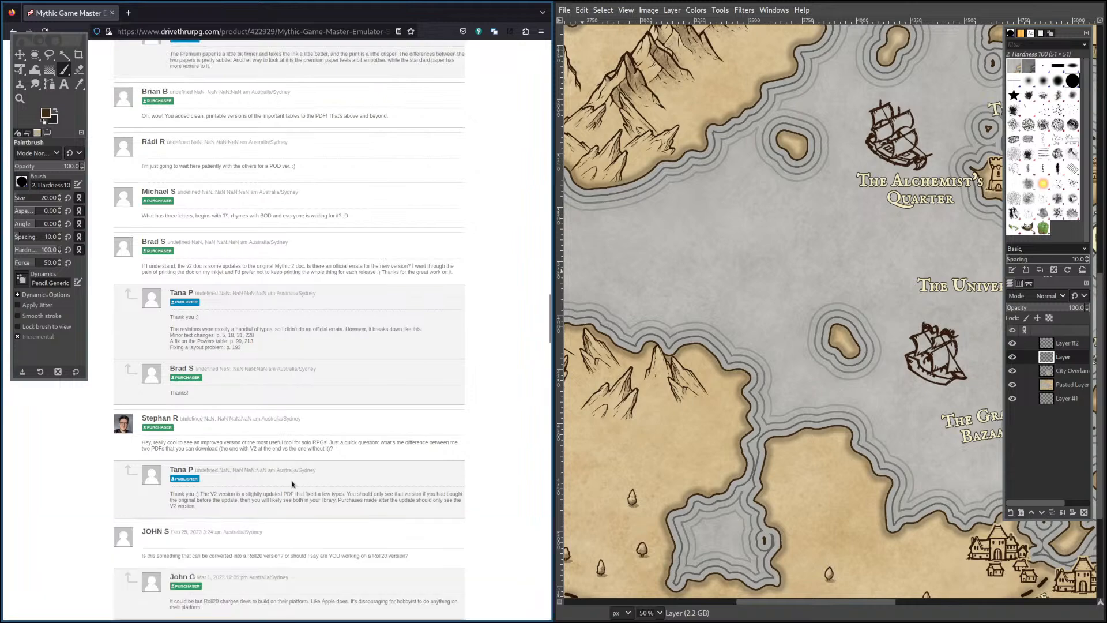
scroll(294, 488, "down", 15)
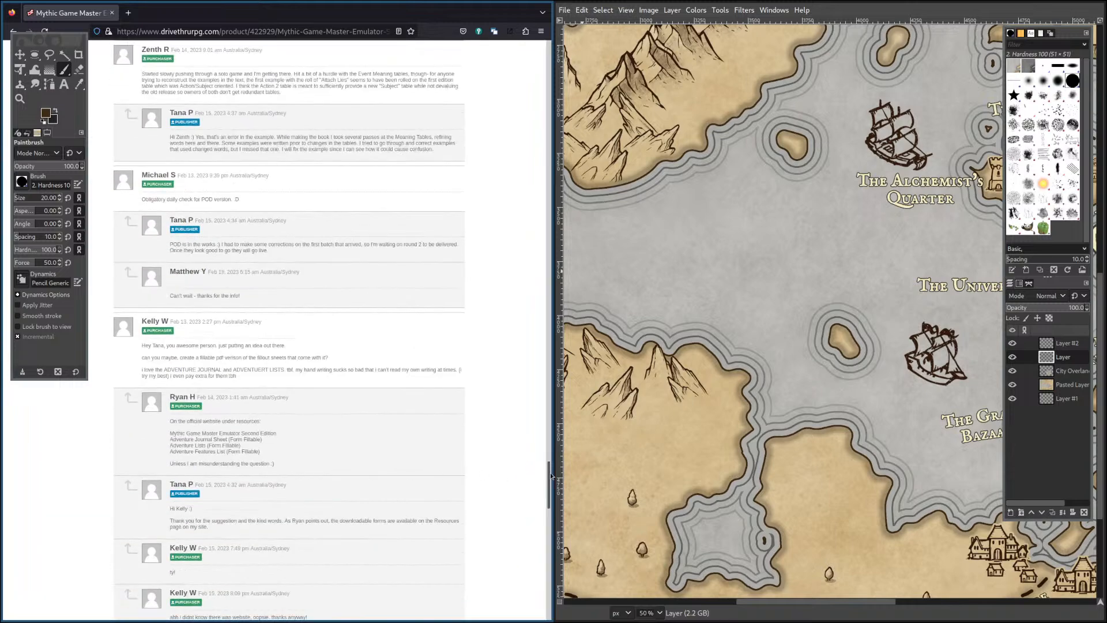
Return to the start of the product page and check when the file was last updated and added to the catalog.
left_click_drag(552, 476, 537, 46)
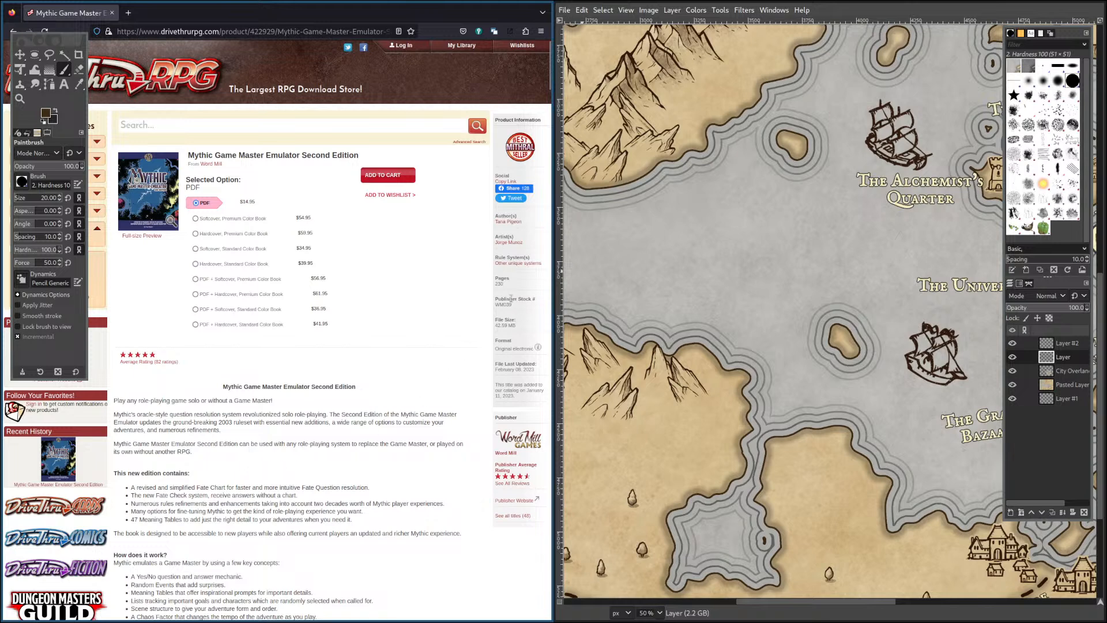
left_click_drag(499, 368, 517, 369)
left_click_drag(505, 386, 512, 407)
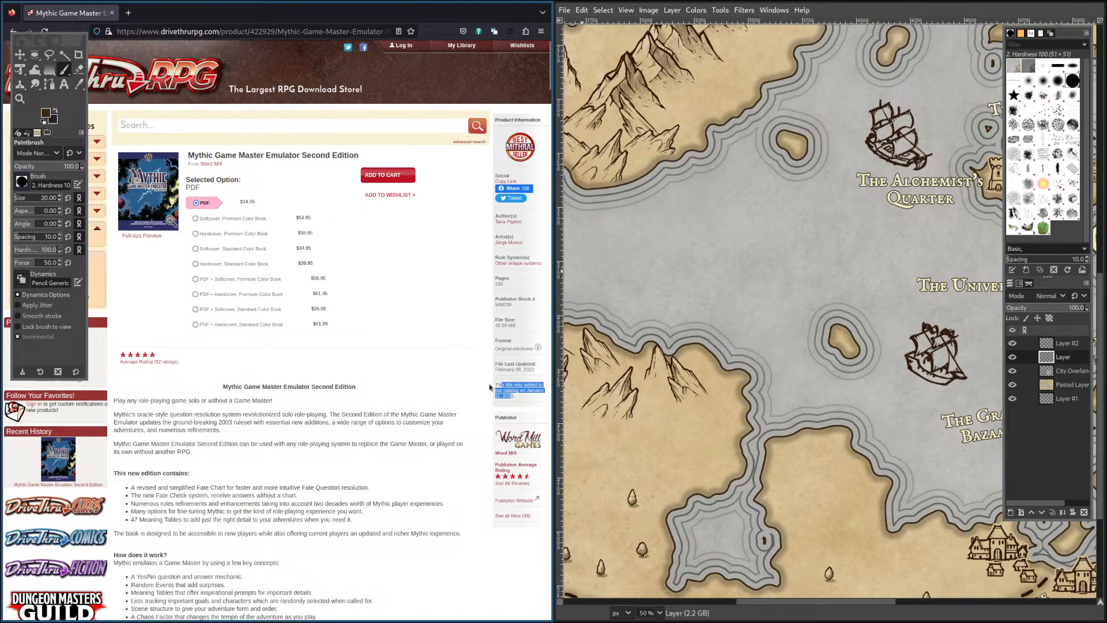
Read the product description's sections on the new edition's contents, how it works and what has changed.
scroll(299, 376, "down", 3)
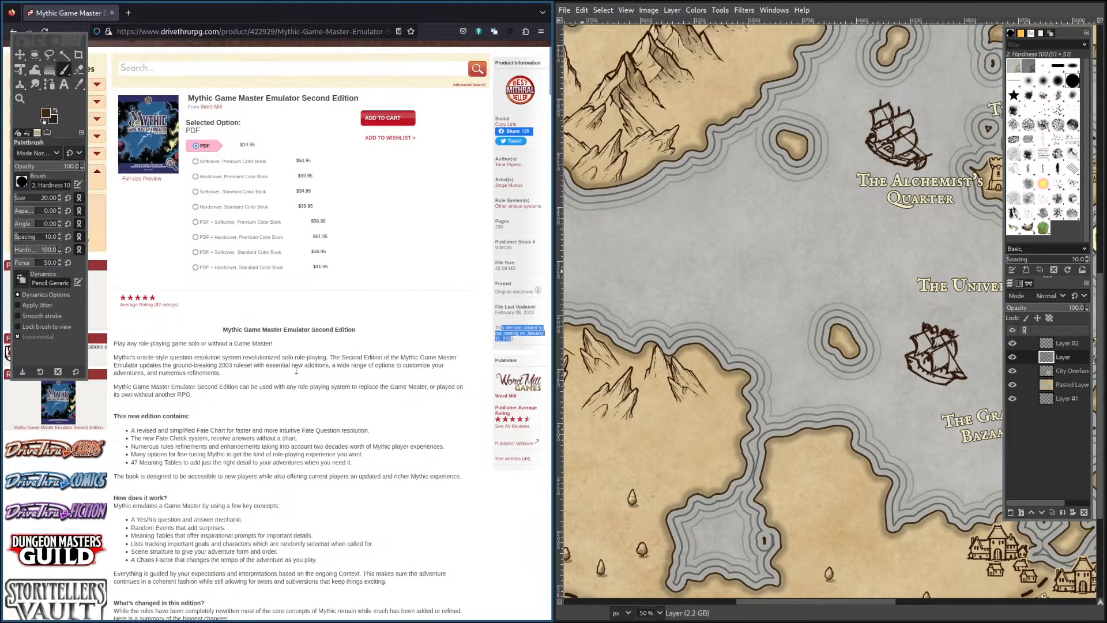
scroll(226, 416, "down", 2)
left_click_drag(206, 316, 180, 324)
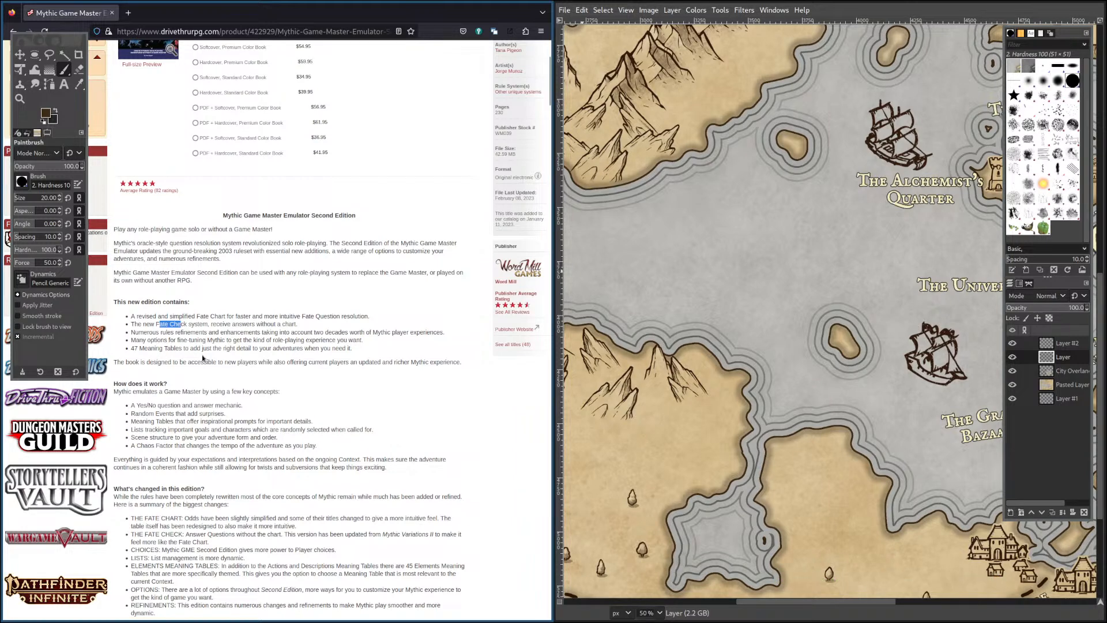
scroll(183, 347, "down", 2)
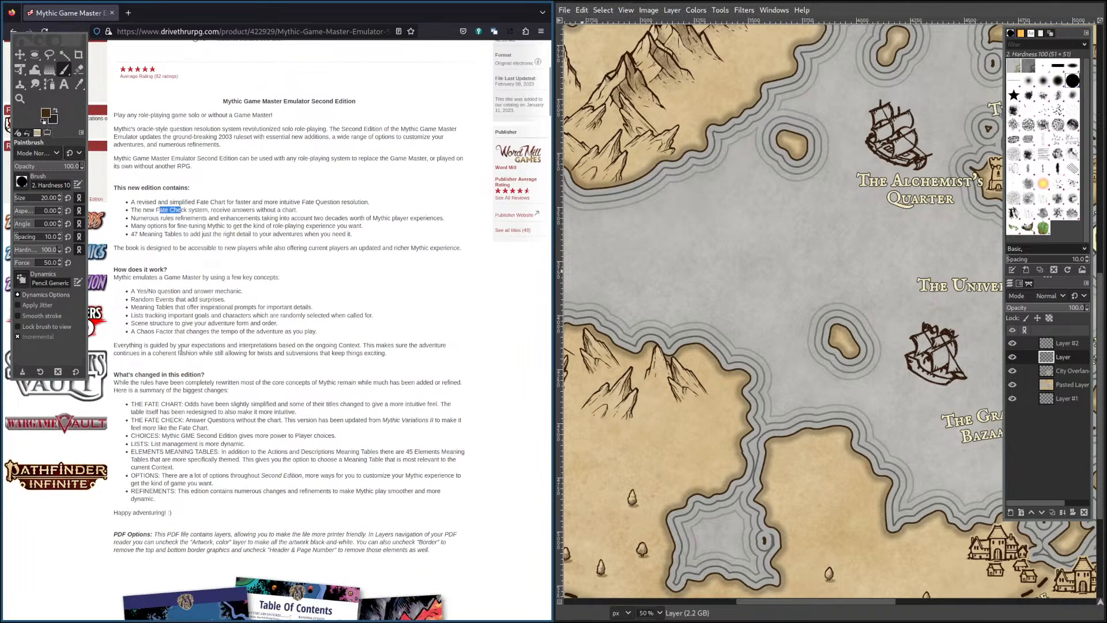
scroll(180, 350, "down", 1)
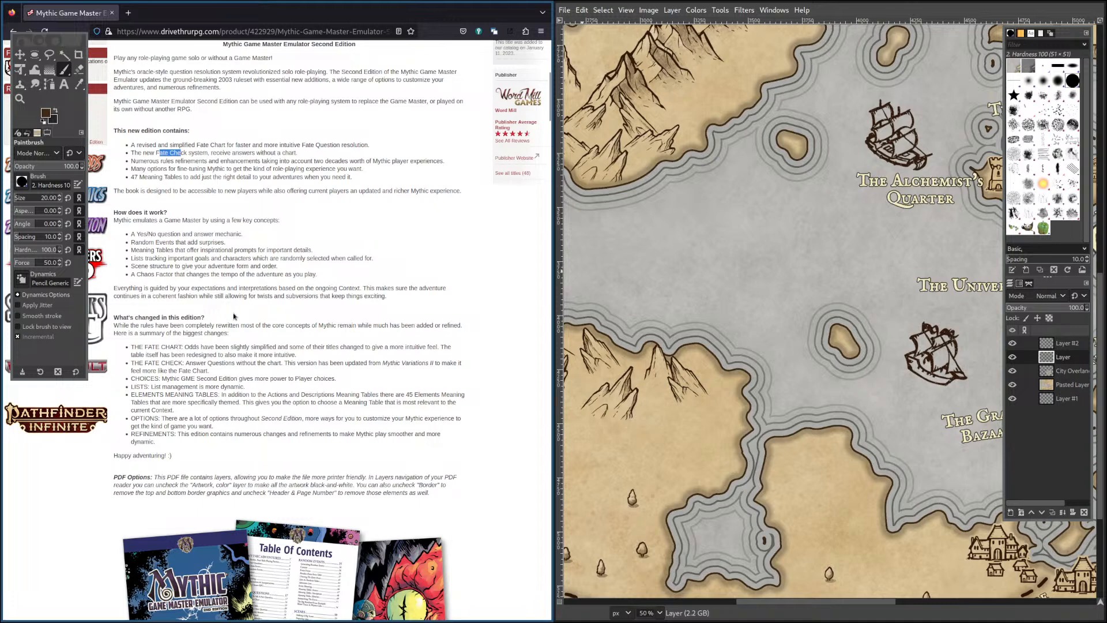
scroll(233, 316, "down", 2)
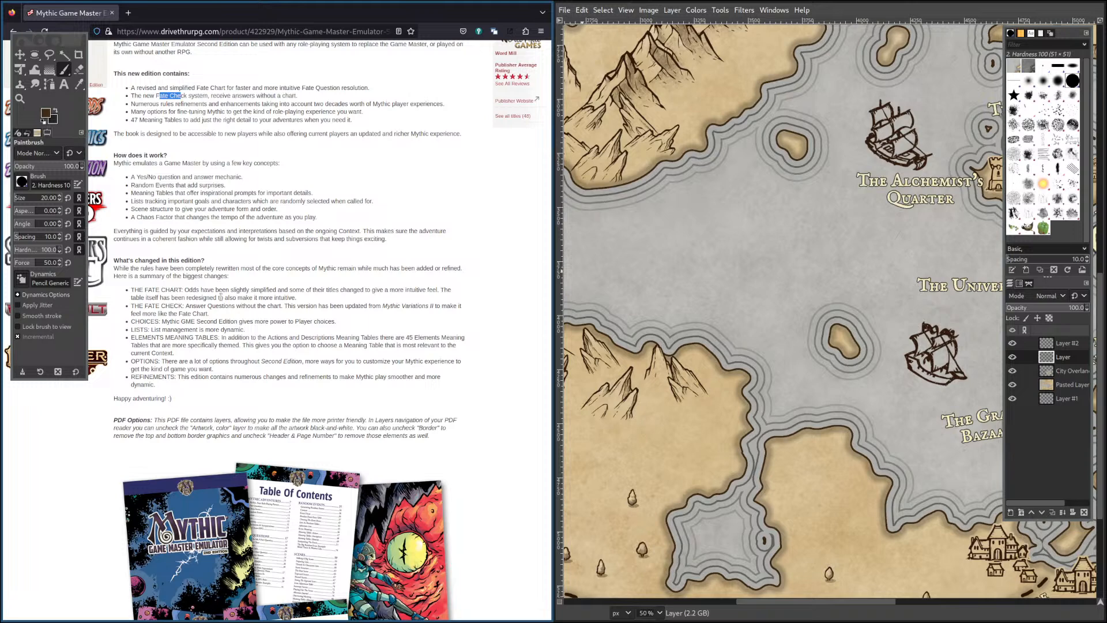
Open YouTube in a new browser tab and go to the signed-in Solo RPG Journal channel page.
key("ctrl+t")
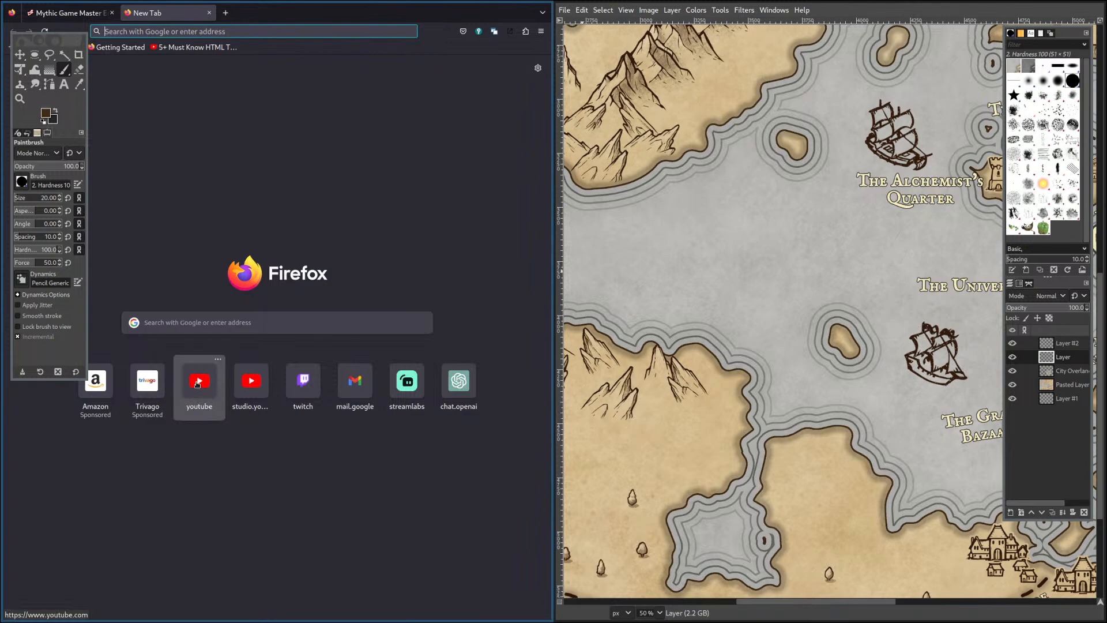
left_click(198, 384)
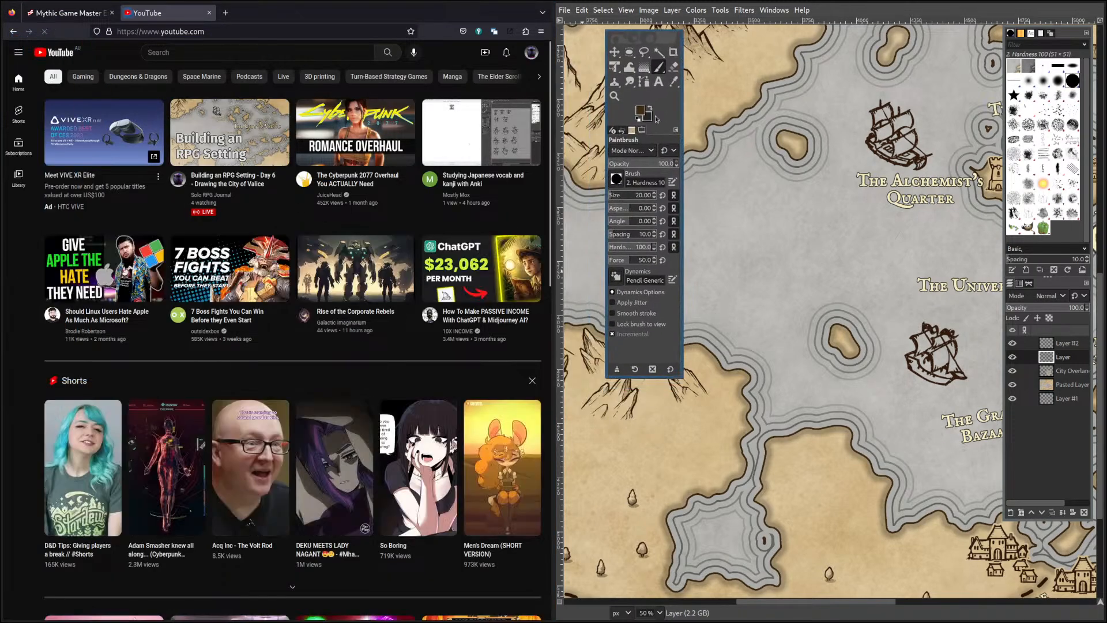
left_click(531, 53)
left_click(471, 113)
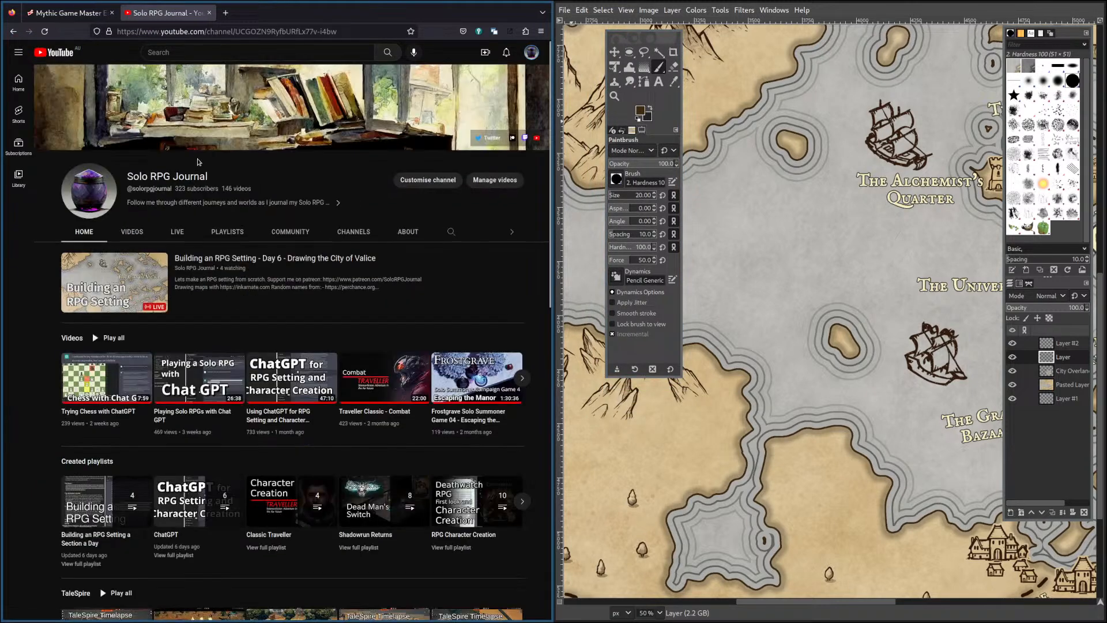
Find the An Alchemist's Journey playlist on the channel page and open its Part 01 video, Arrival in Flieridge.
scroll(162, 492, "down", 8)
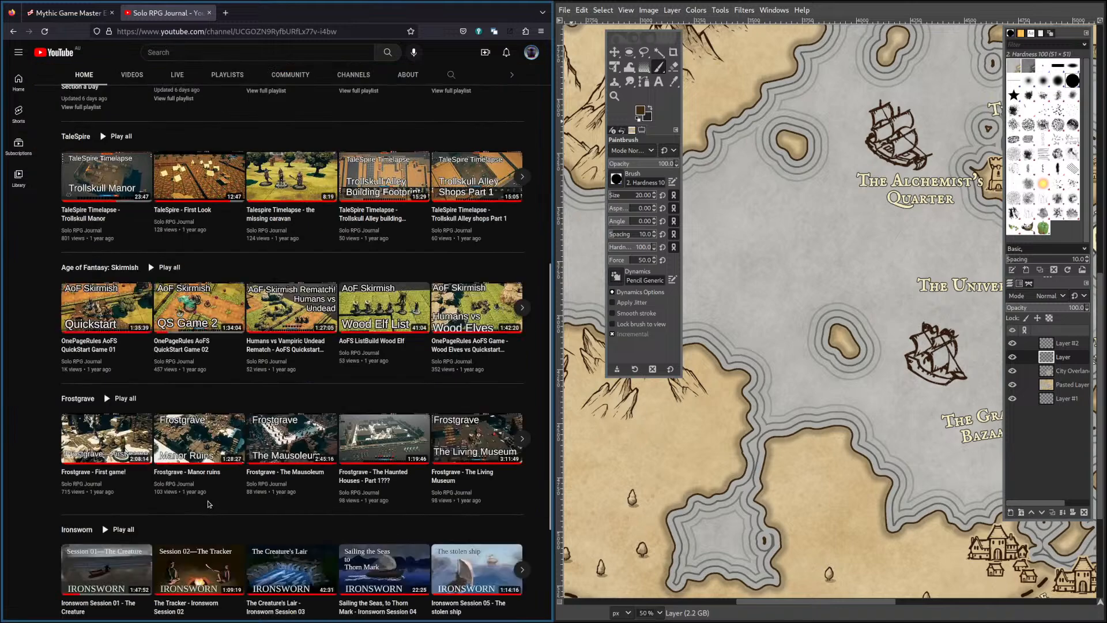
scroll(162, 491, "down", 3)
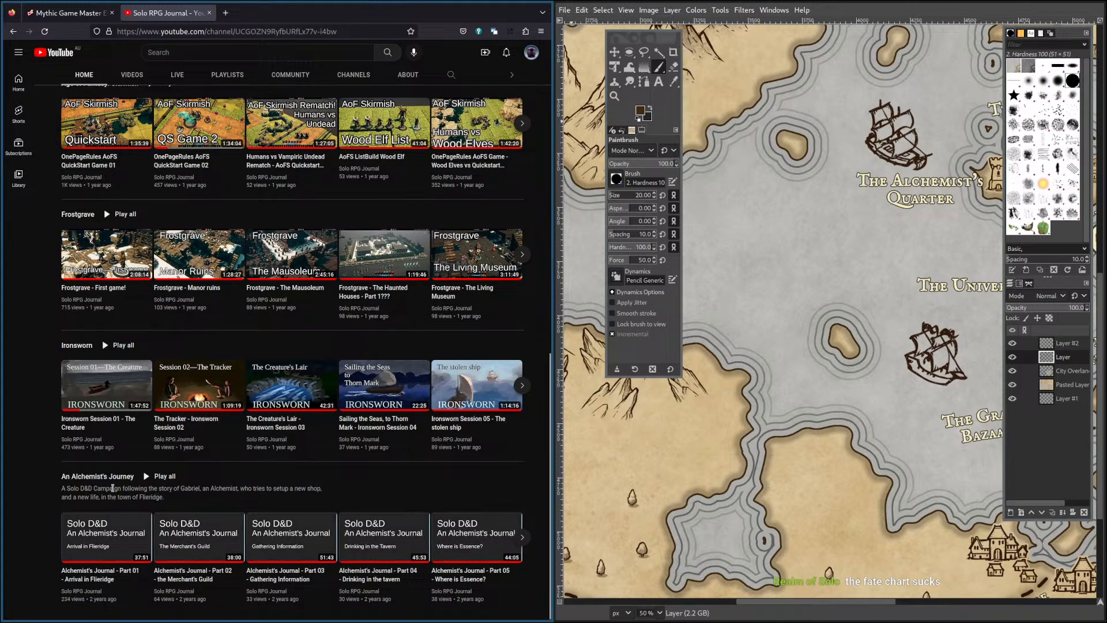
left_click(114, 549)
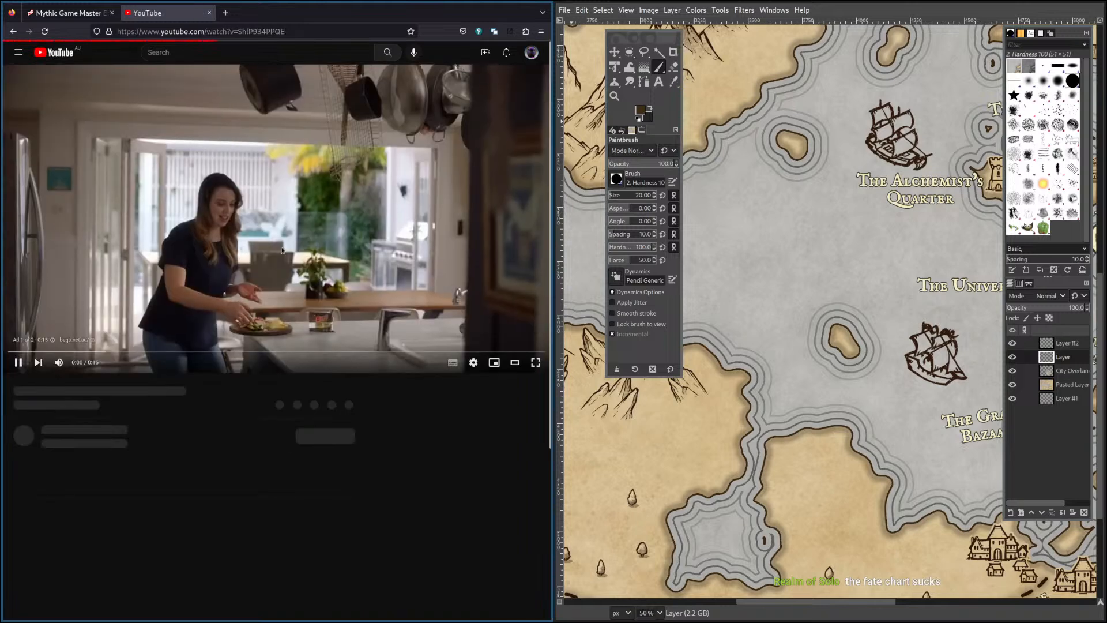
Expand the Part 01 video's description and open its Universal NPC Emulator (UNE) link in a new browser tab.
left_click(98, 446)
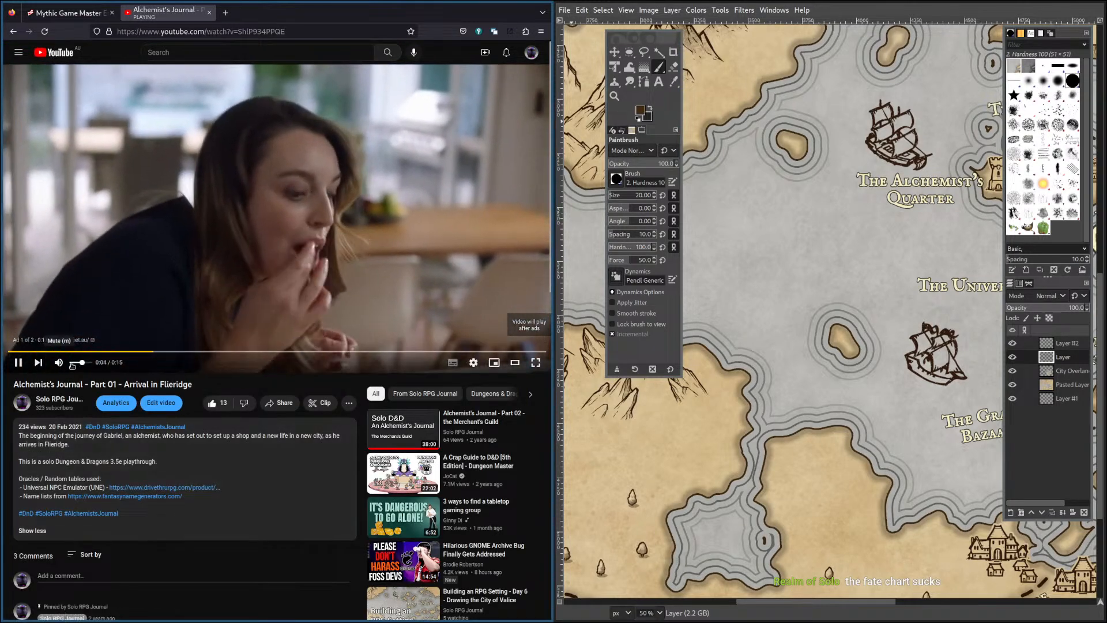
scroll(88, 394, "down", 2)
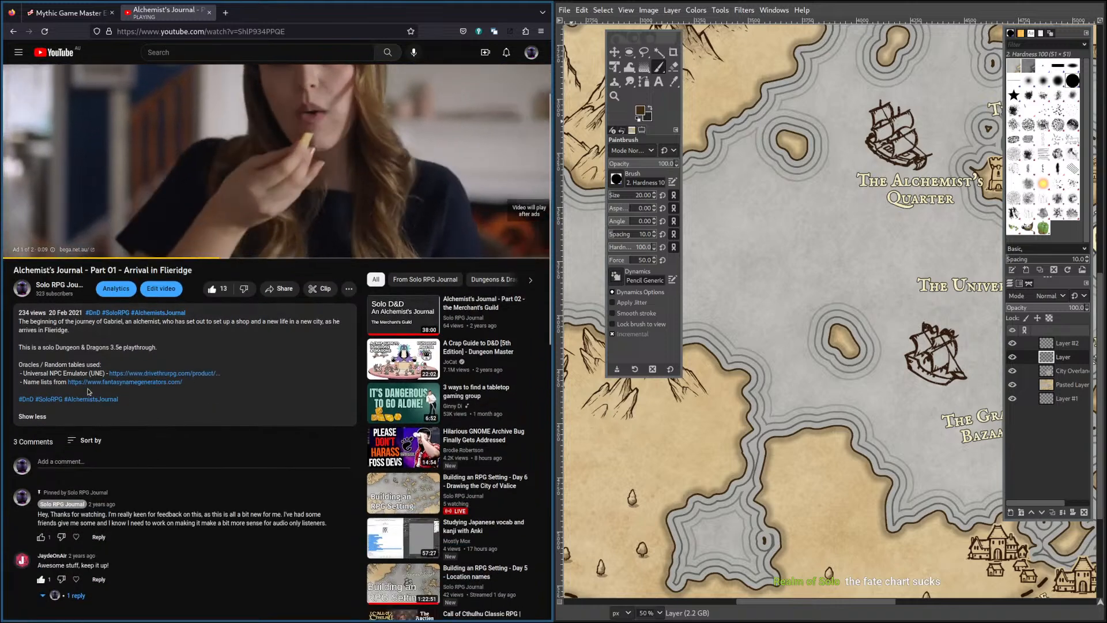
middle_click(188, 374)
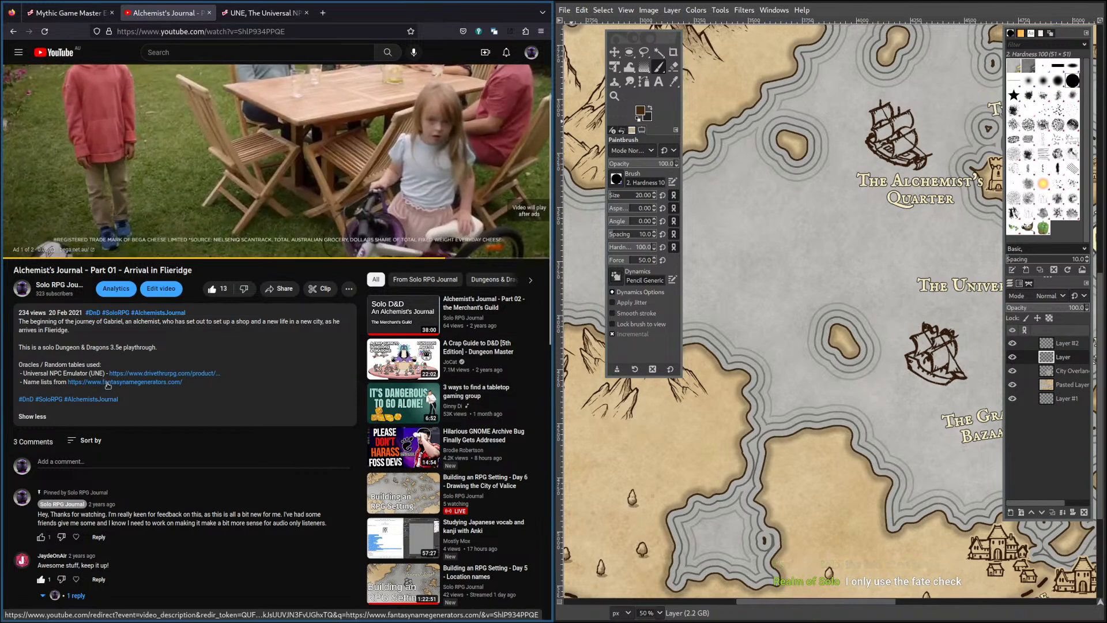
Check the full descriptions of the Part 02 and Part 03 videos and open Part 03's r/BehindTheTables oracle link in a new tab.
left_click(487, 306)
left_click(50, 453)
scroll(286, 225, "down", 3)
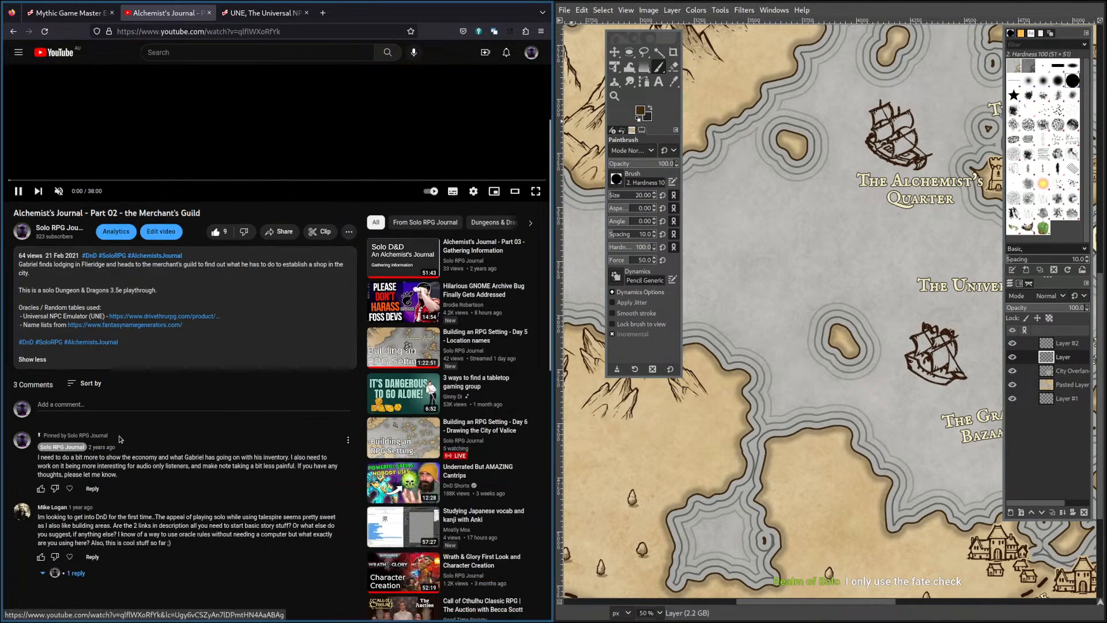
left_click(402, 258)
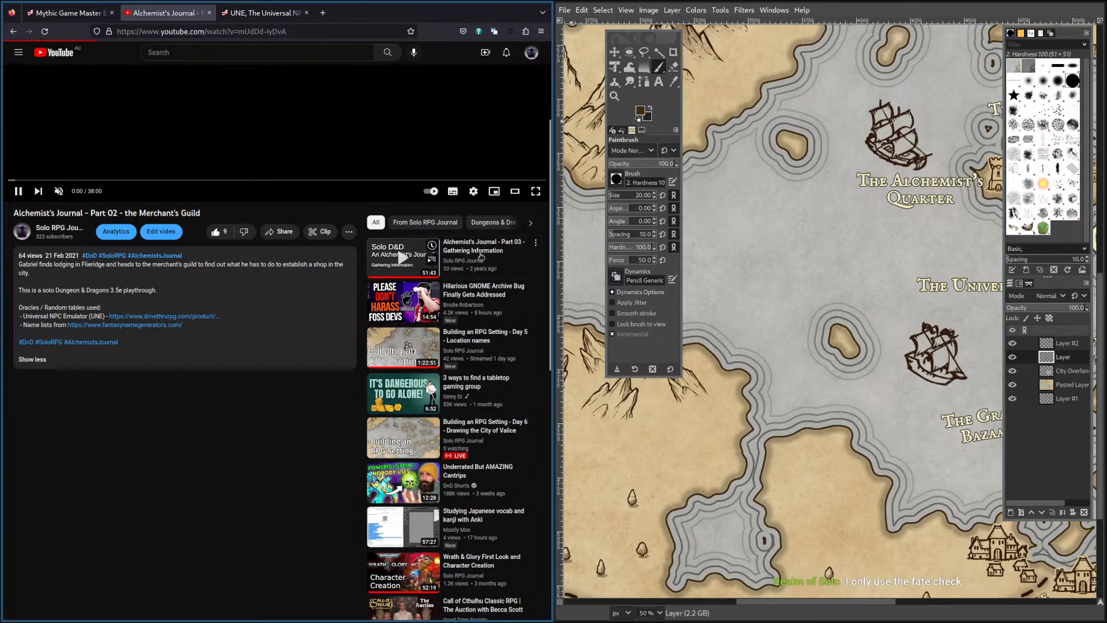
left_click(80, 442)
scroll(80, 442, "down", 2)
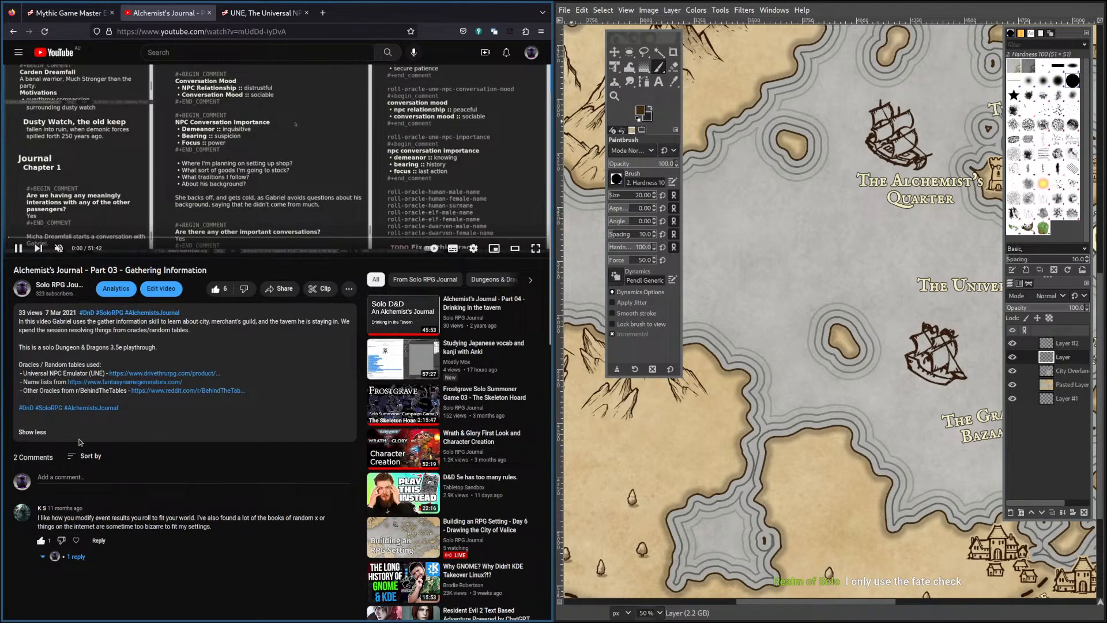
left_click(171, 394)
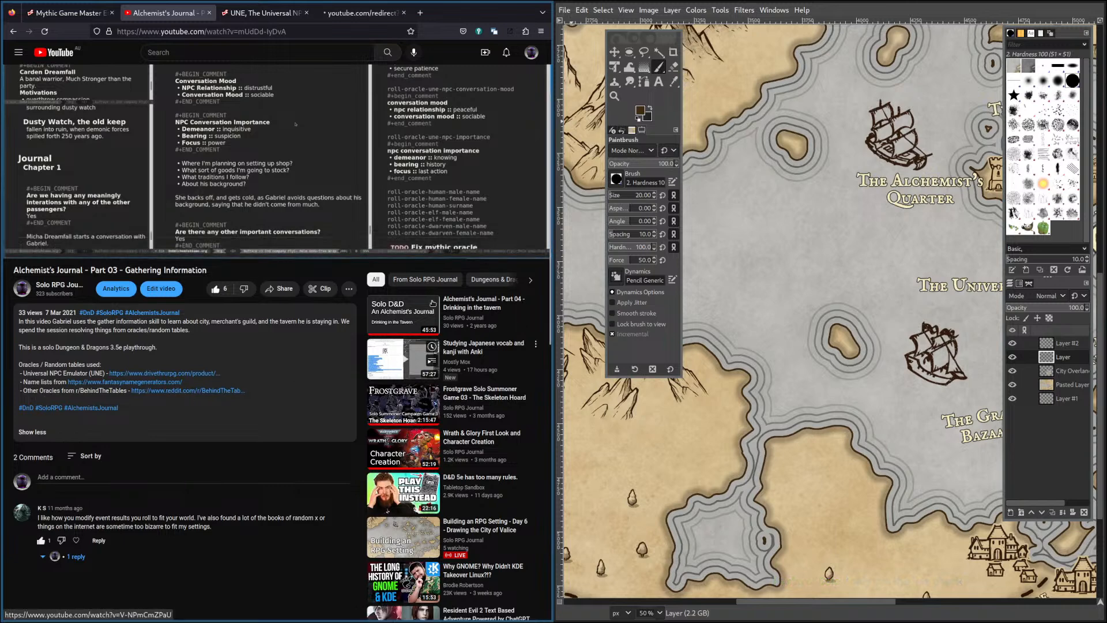
Review the oracles and random tables listed in the Part 04, Drinking in the tavern, description and close the video's browser tab.
left_click(468, 309)
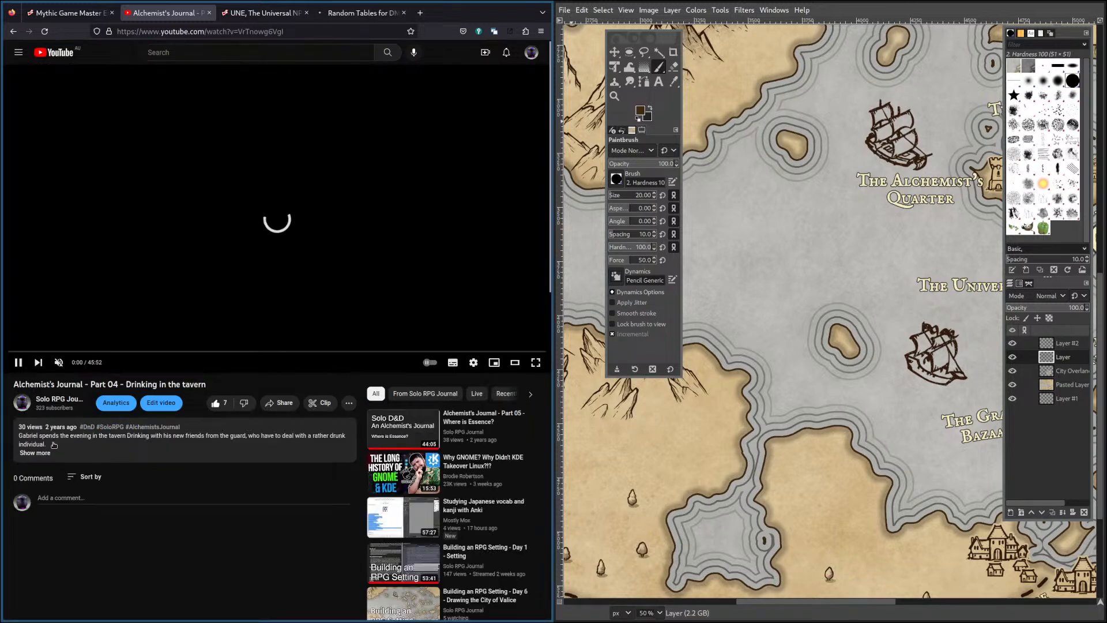
left_click(48, 456)
scroll(139, 452, "down", 2)
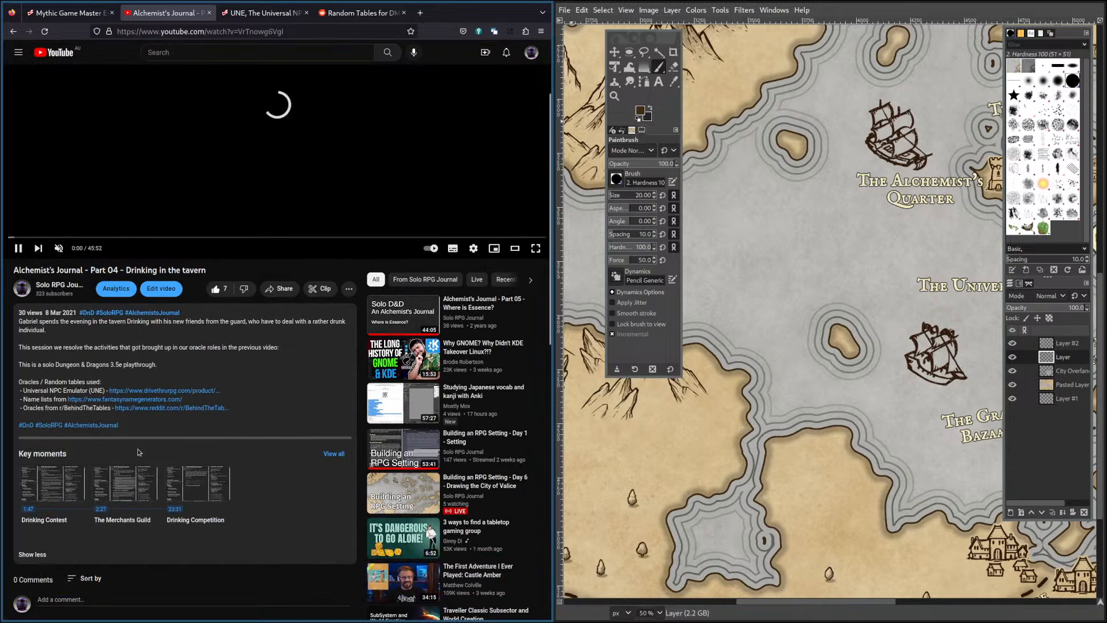
scroll(139, 452, "down", 5)
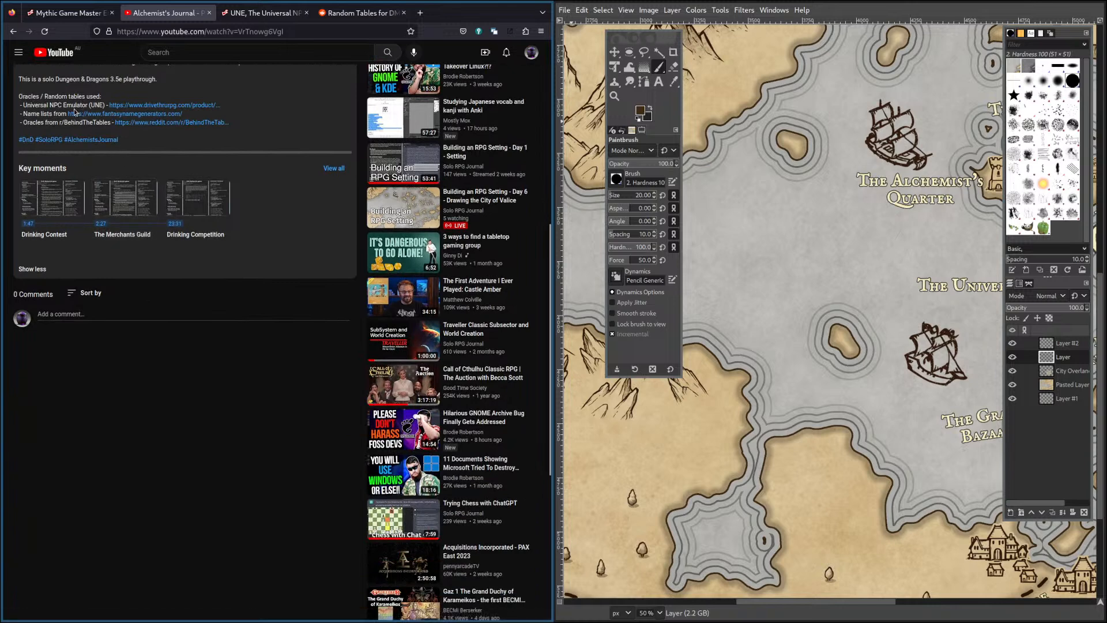
left_click_drag(29, 105, 69, 107)
double_click(51, 122)
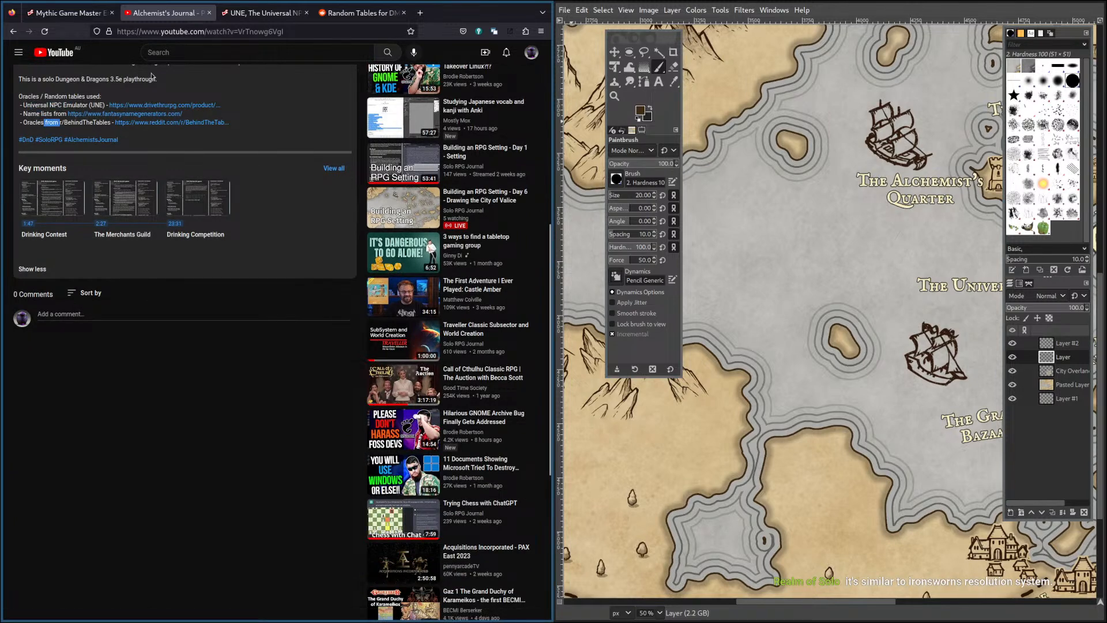
left_click(209, 13)
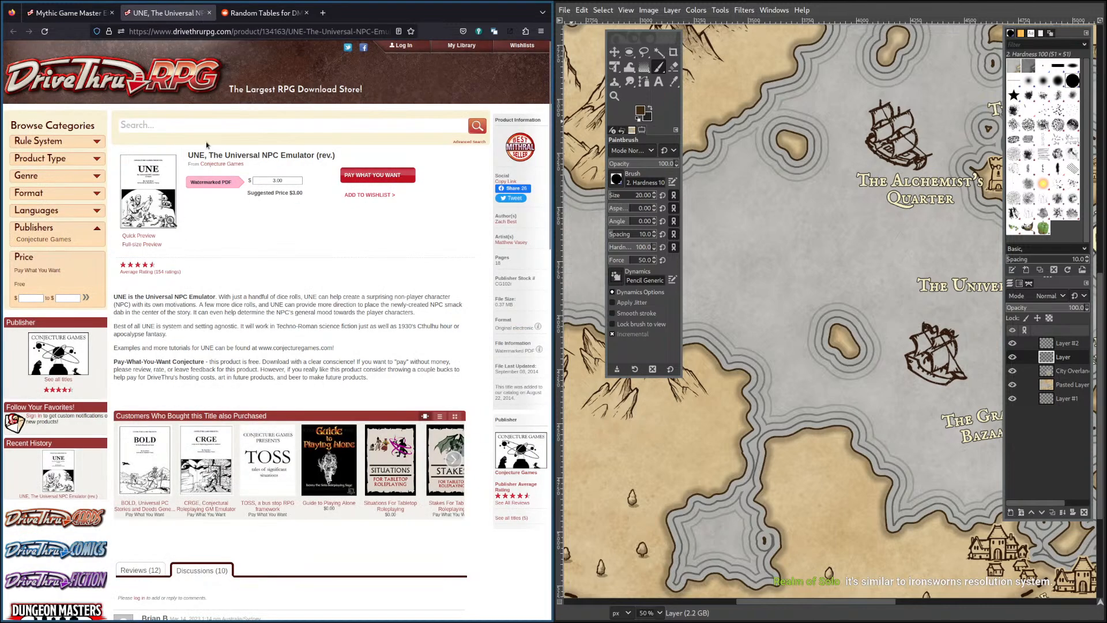
Read the UNE product page's title and its description of generating NPCs with dice rolls.
mouse_move(210, 154)
left_mouse_down()
mouse_move(291, 164)
mouse_move(291, 151)
mouse_move(226, 156)
left_mouse_up()
left_click(288, 155)
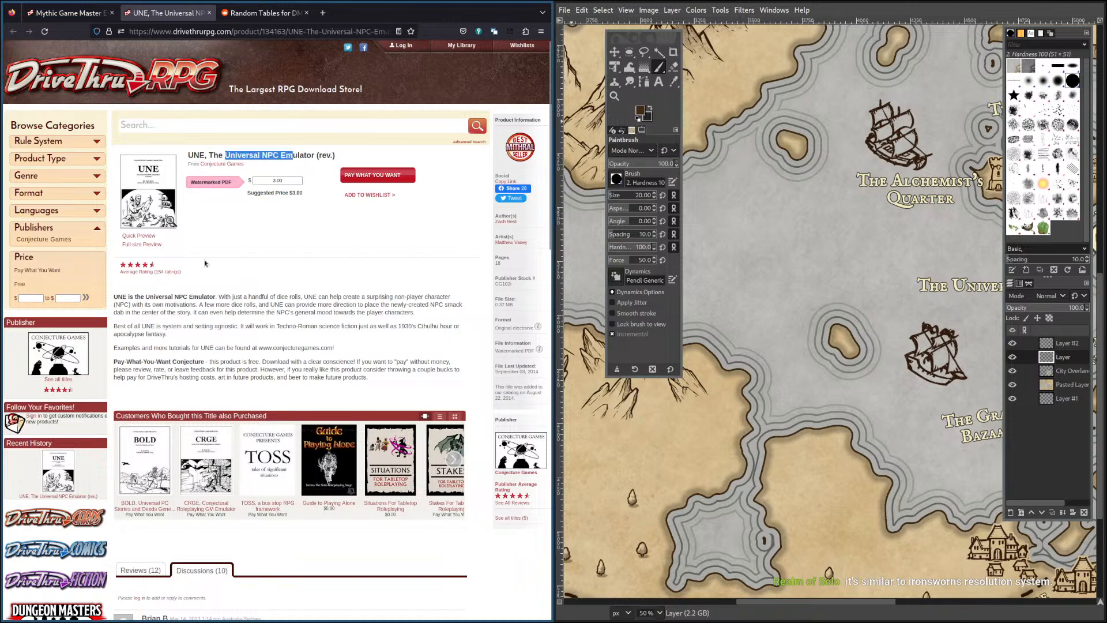
left_click_drag(235, 304, 247, 319)
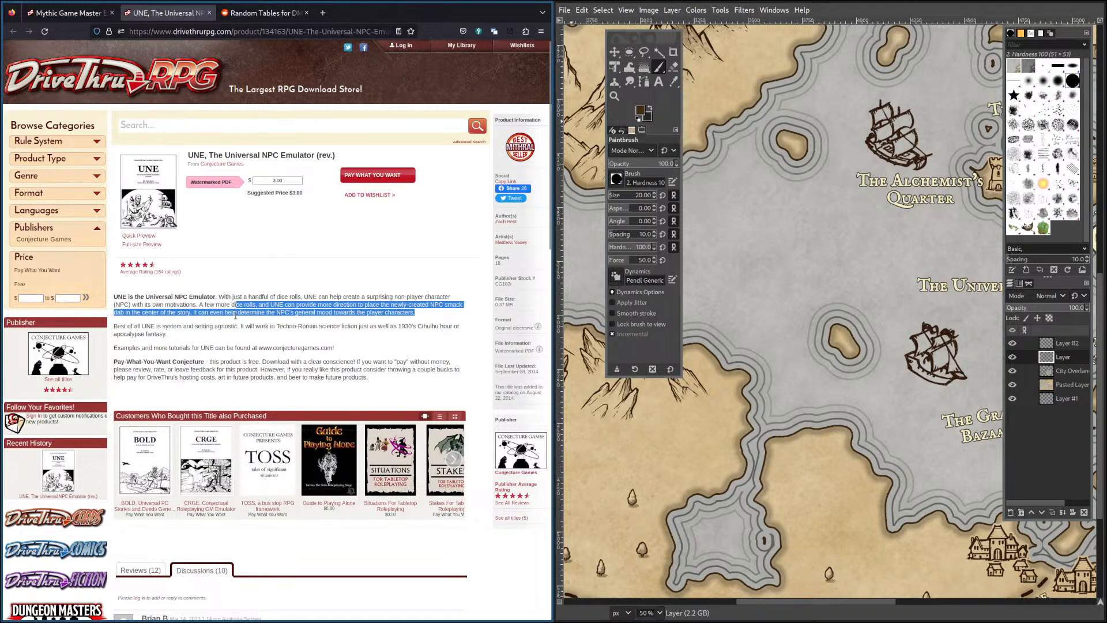
left_click_drag(205, 305, 249, 309)
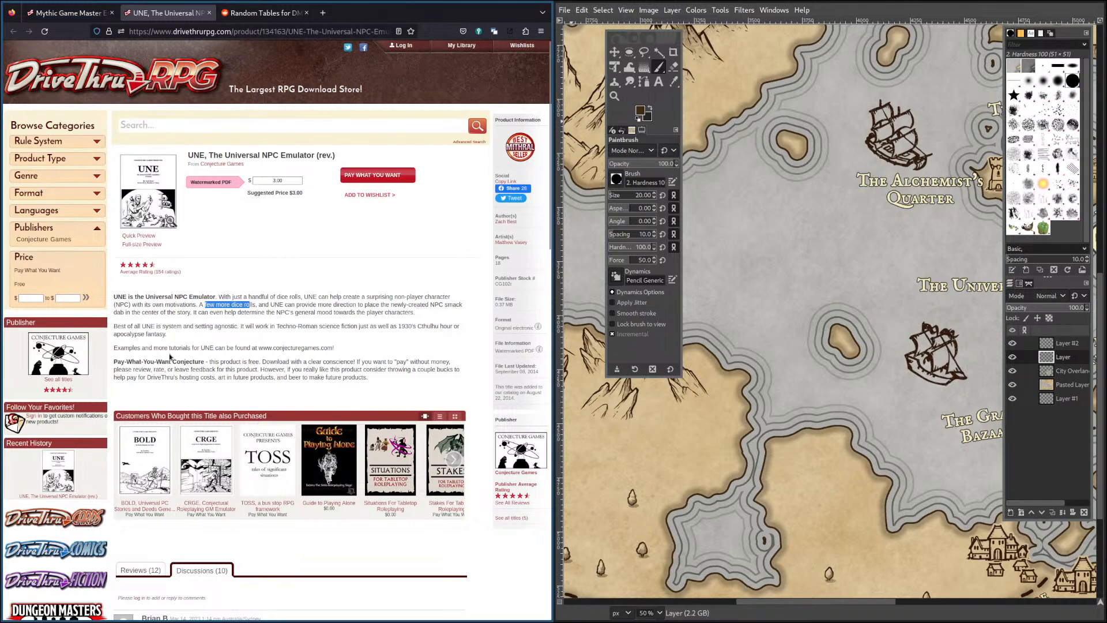
Open the BOLD, CRGE and TOSS products from the also-purchased list in separate browser tabs.
scroll(176, 370, "down", 2)
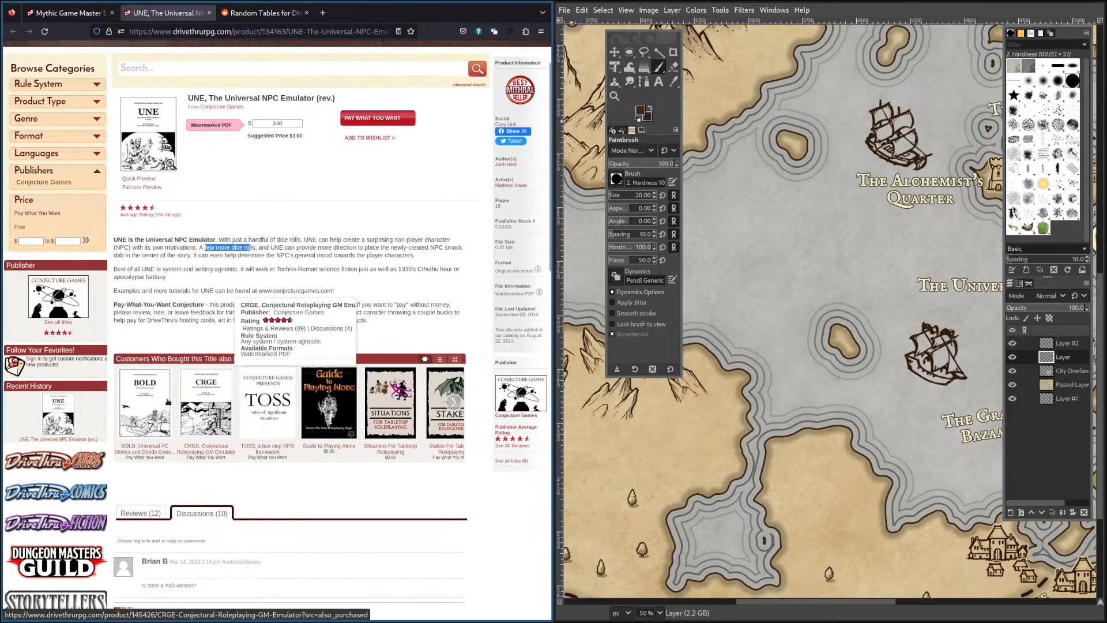
middle_click(173, 453)
middle_click(196, 450)
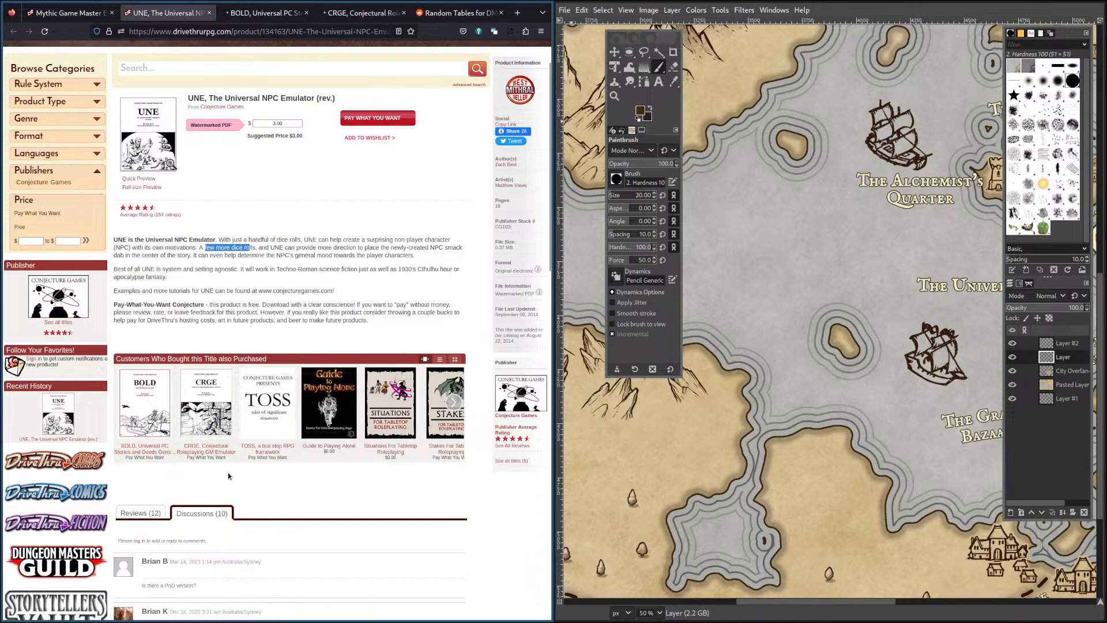
middle_click(268, 447)
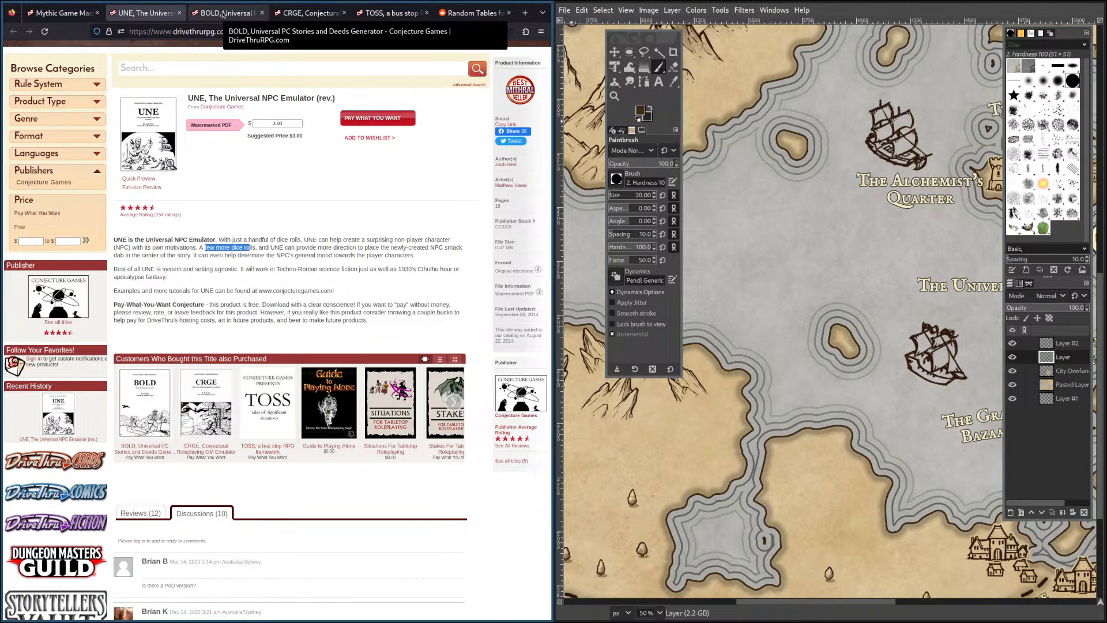
Read the titles and descriptions on the BOLD, CRGE and TOSS product pages in turn.
left_click(223, 15)
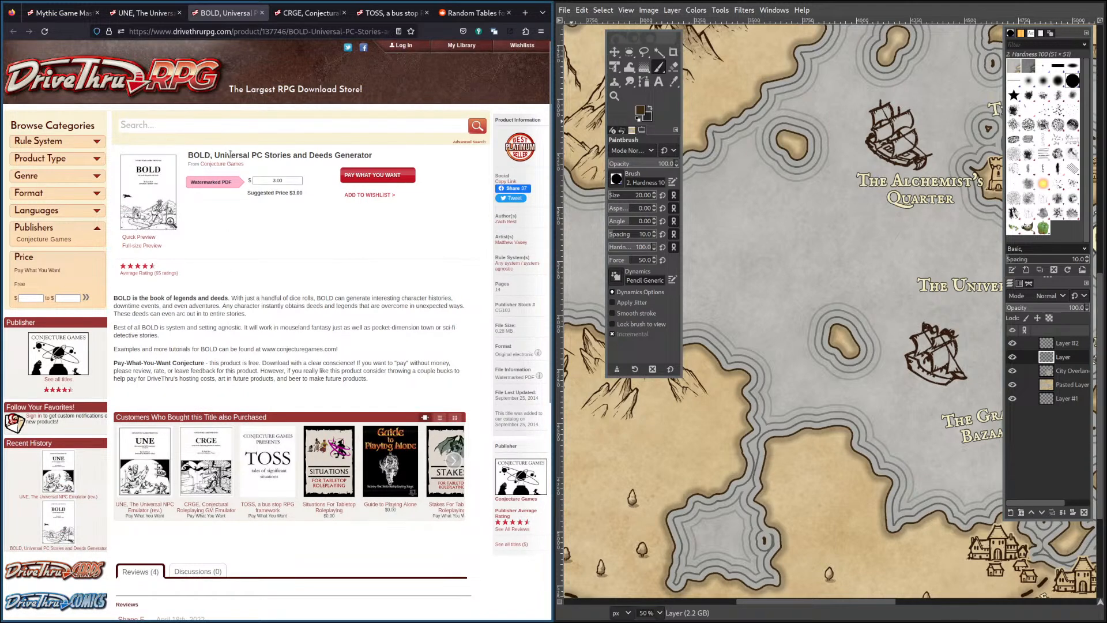
left_click_drag(230, 155, 344, 156)
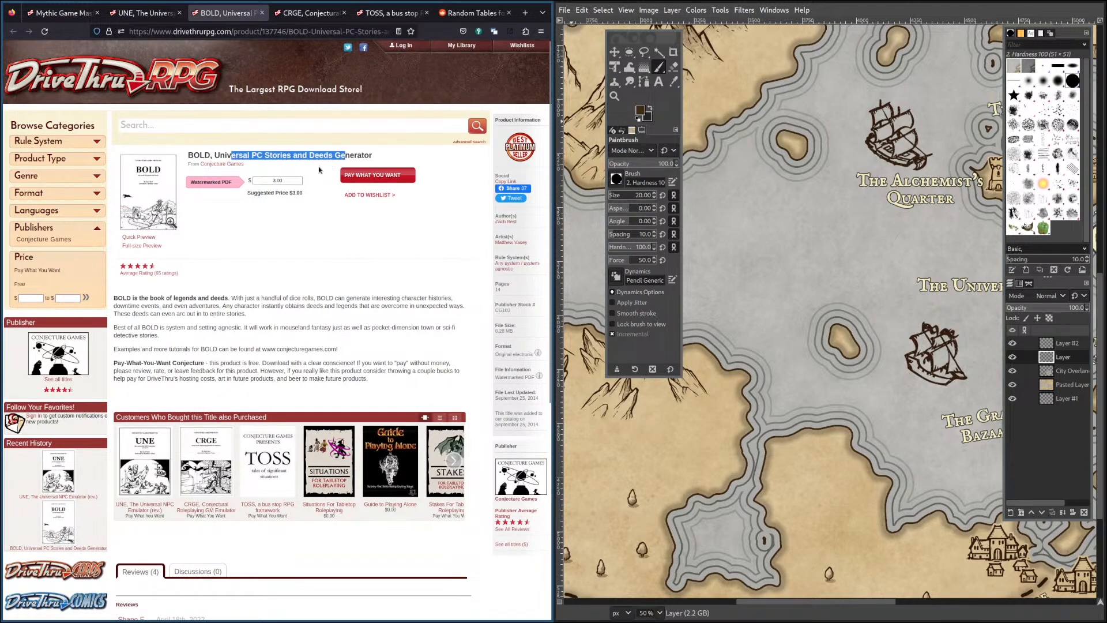
key("ctrl+Tab")
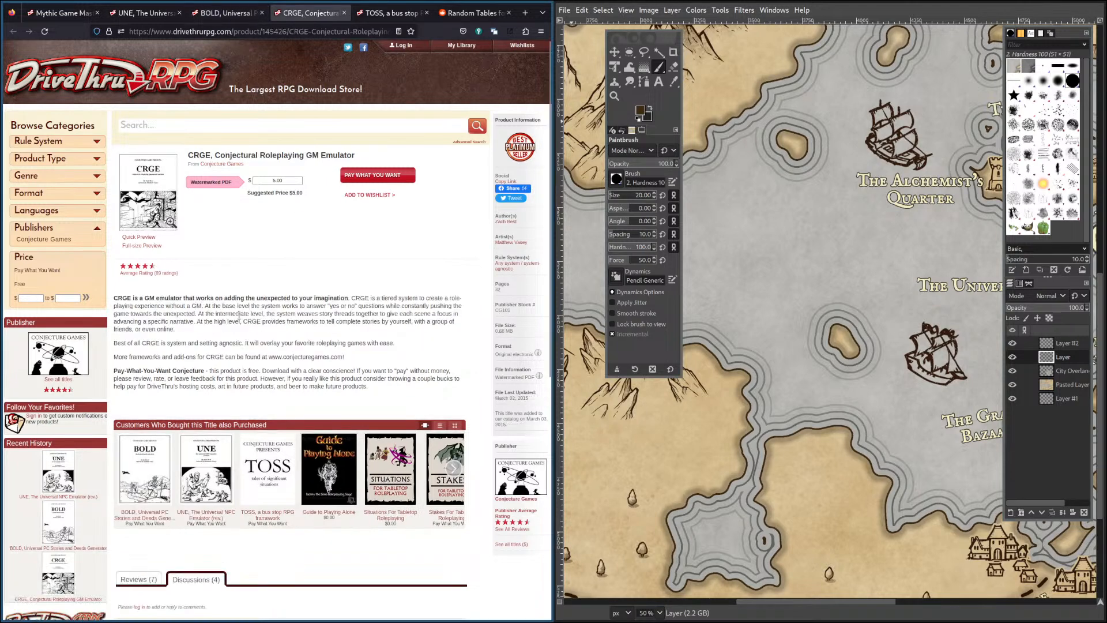
left_click_drag(189, 313, 245, 379)
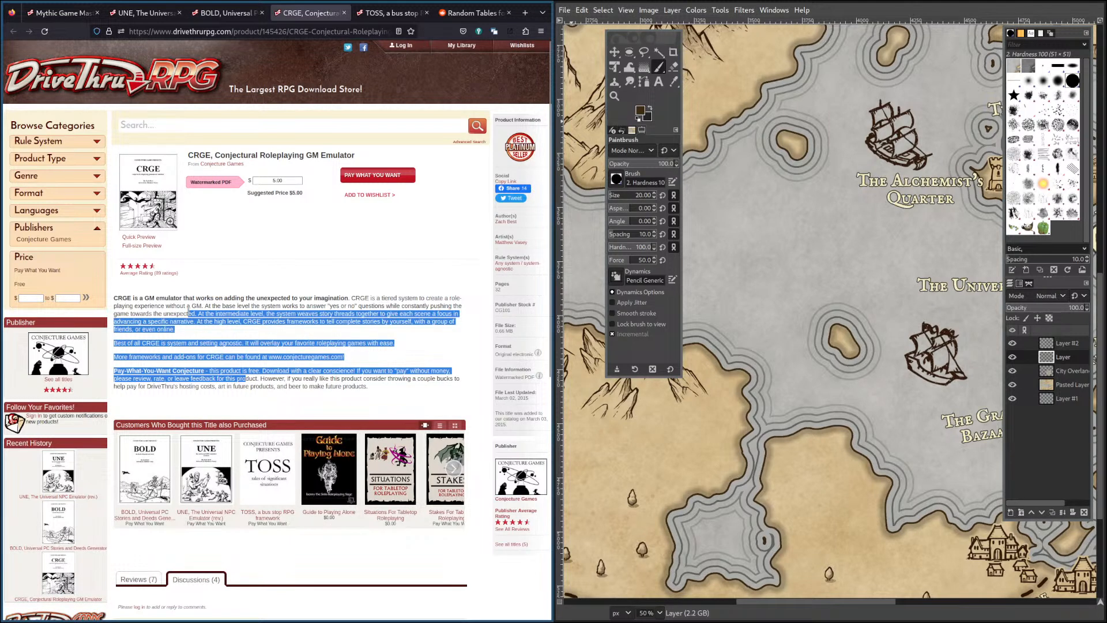
left_click(381, 13)
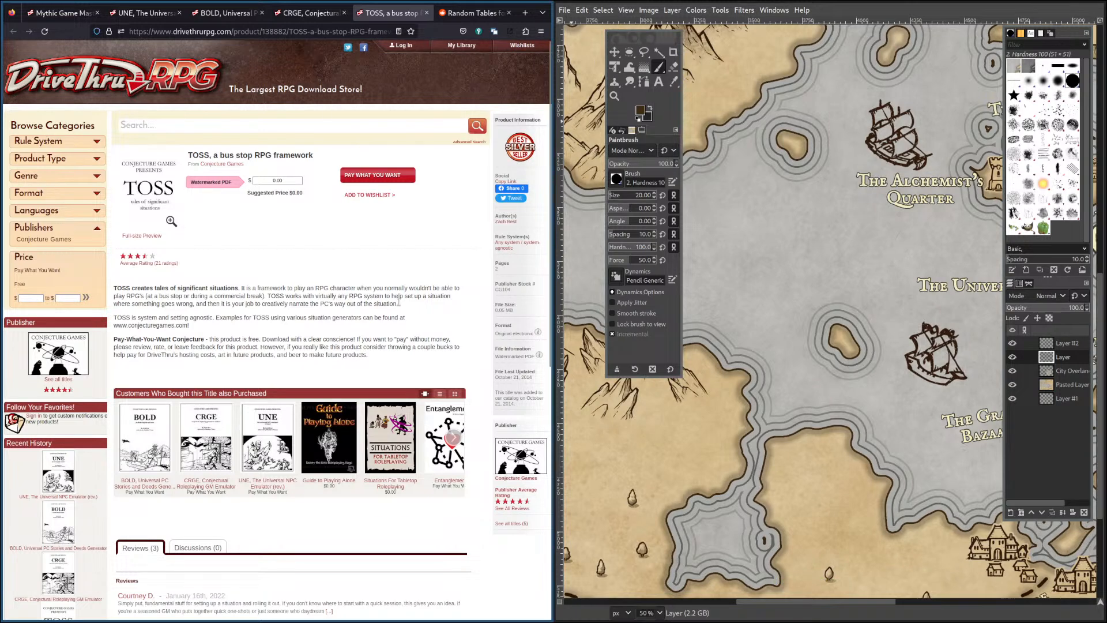
left_click_drag(394, 303, 271, 296)
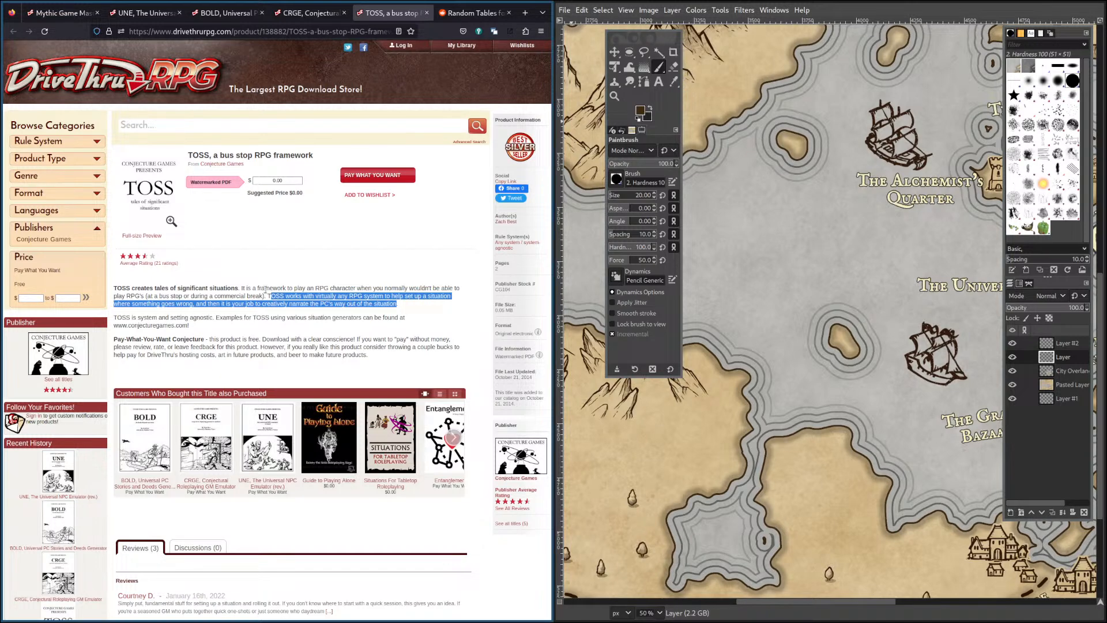
Search DriveThruRPG for "mage the ascension solo rules" and open the World of Darkness Solo Adventures product page.
left_click(198, 127)
type("mage the ")
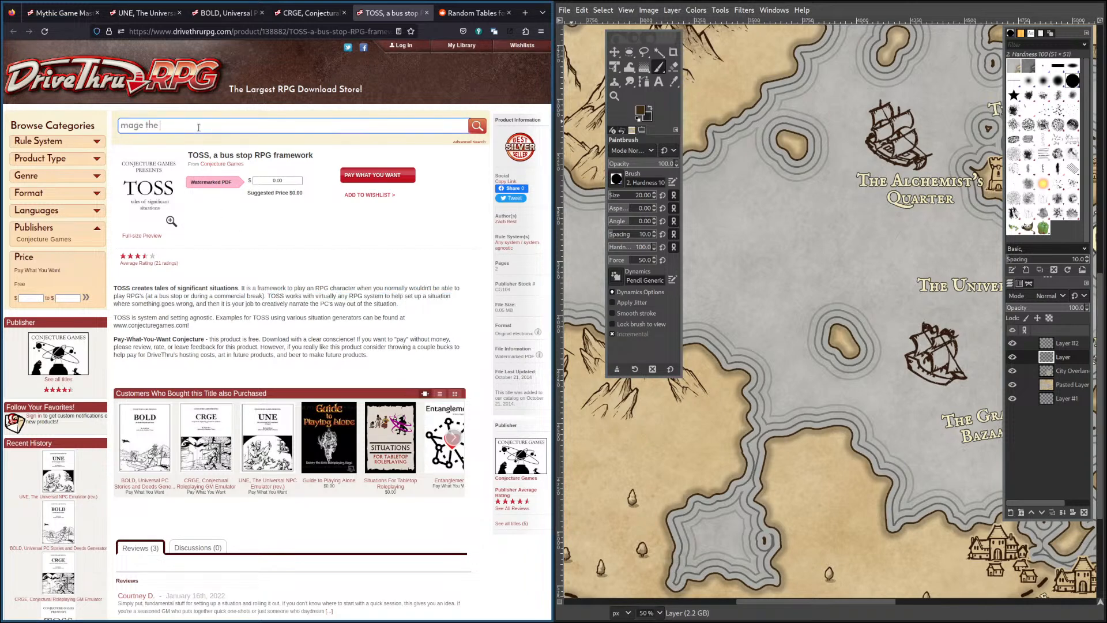
type("sscen")
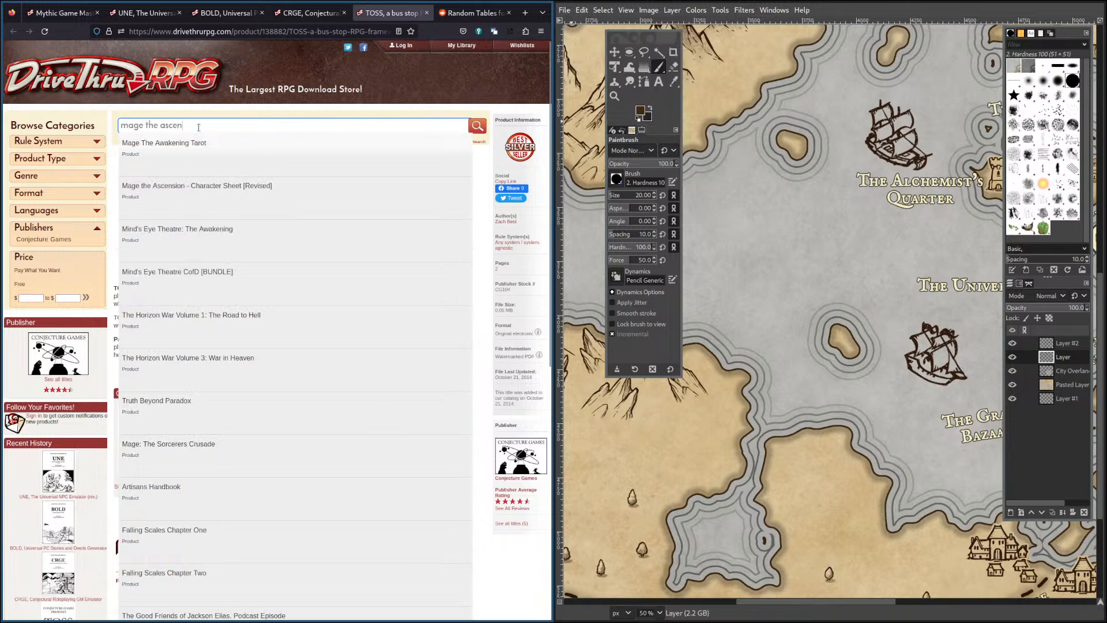
type("sion solo rules")
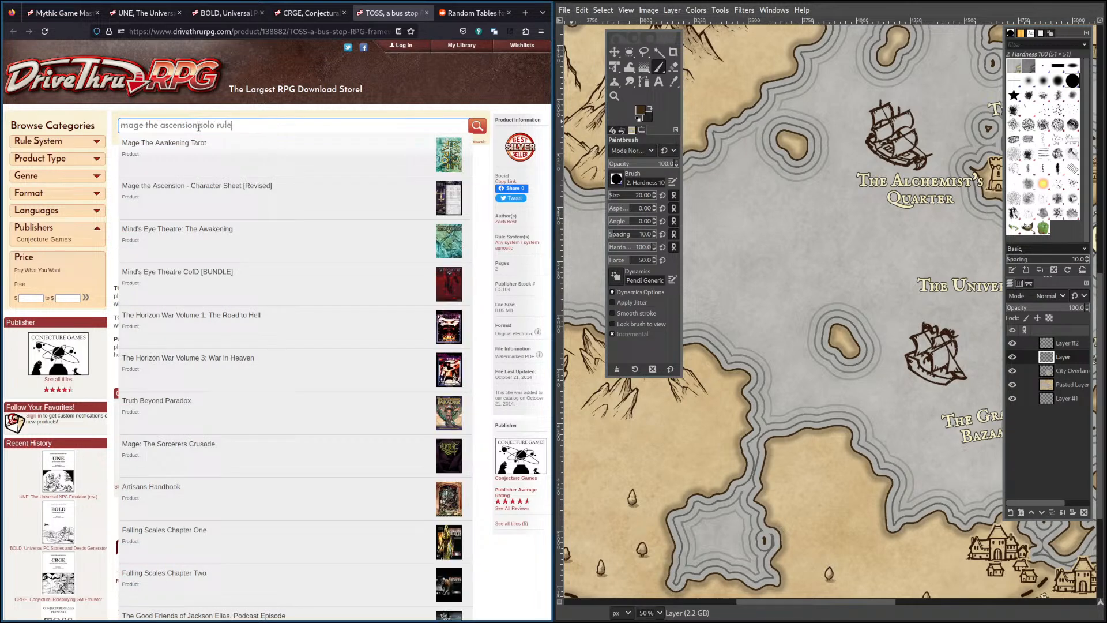
key("Return")
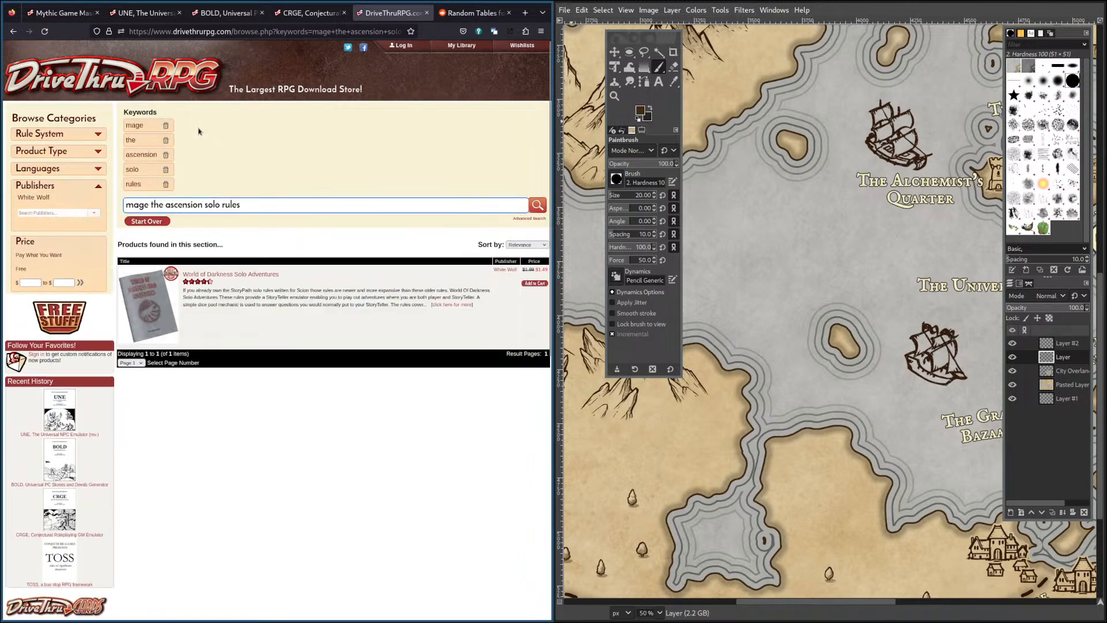
left_click(231, 275)
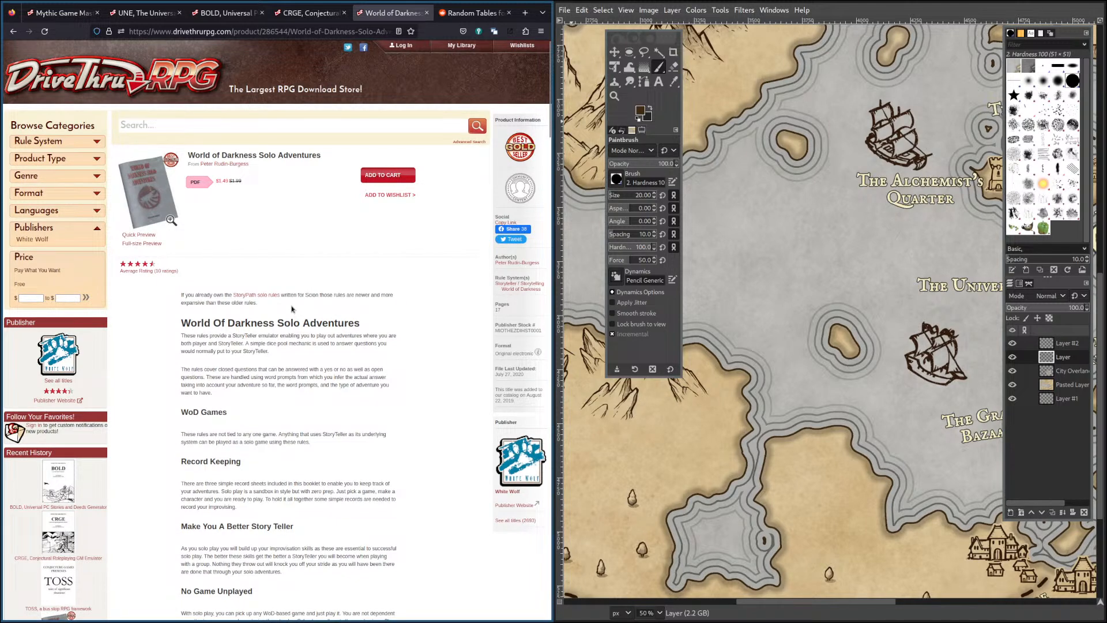
Examine the World of Darkness Solo Adventures description and the Parts Per Million solo titles, ending back at the start of the page.
scroll(236, 363, "down", 5)
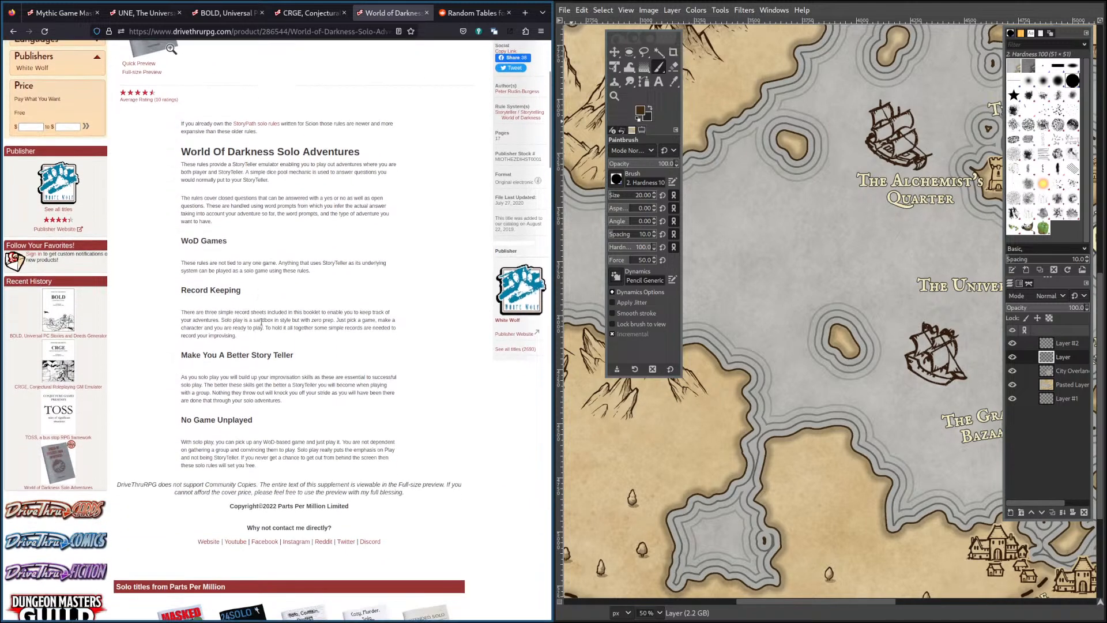
scroll(259, 337, "down", 2)
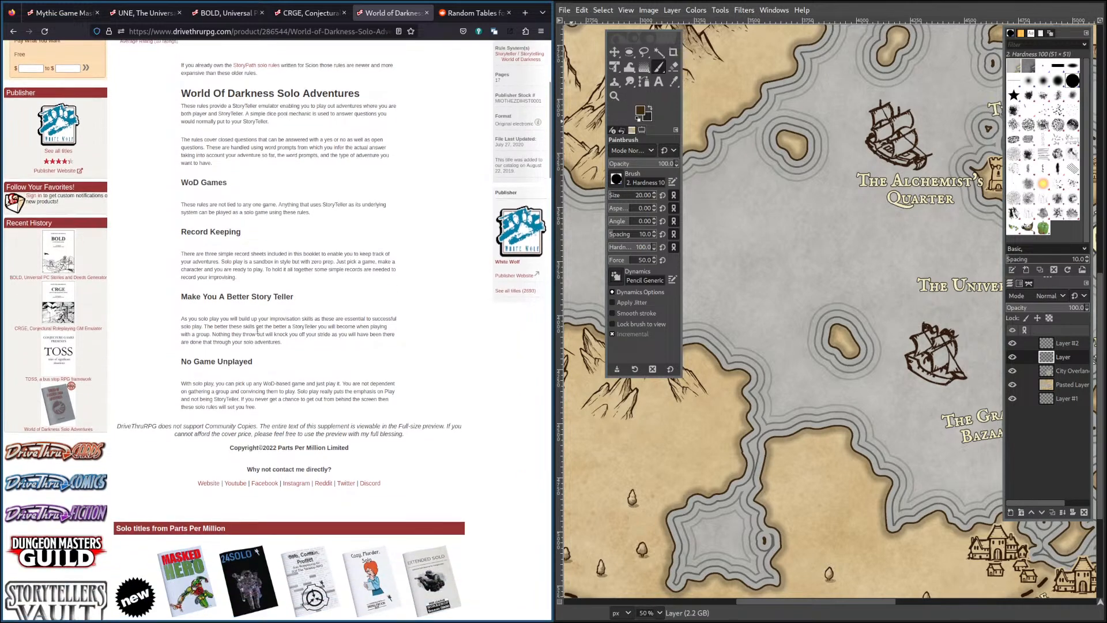
scroll(258, 329, "down", 2)
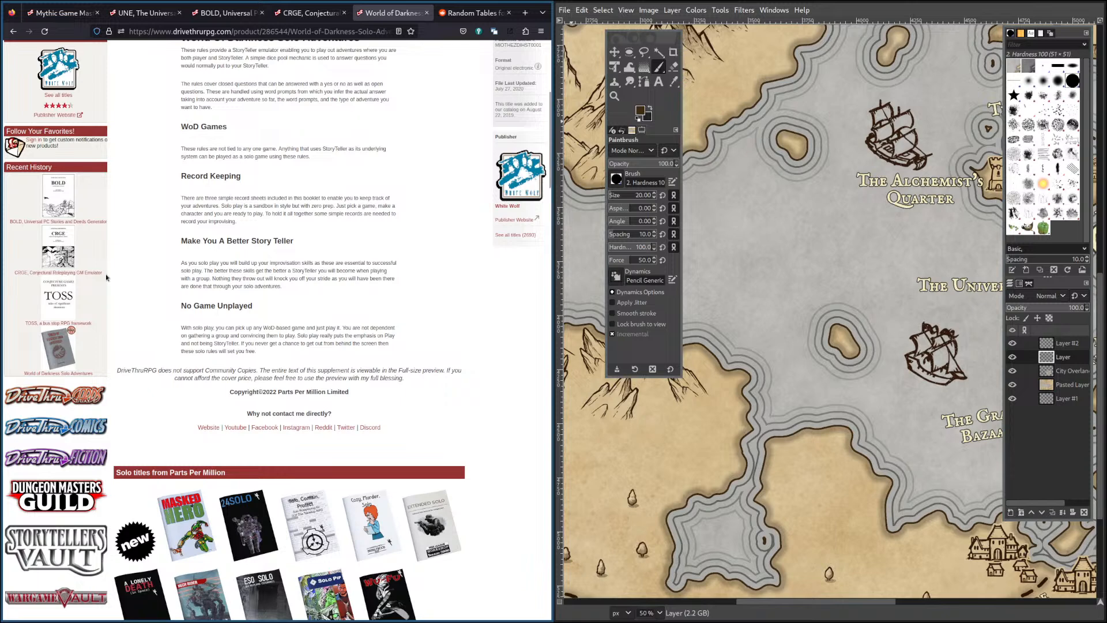
scroll(318, 268, "down", 2)
scroll(299, 202, "down", 4)
scroll(301, 201, "down", 2)
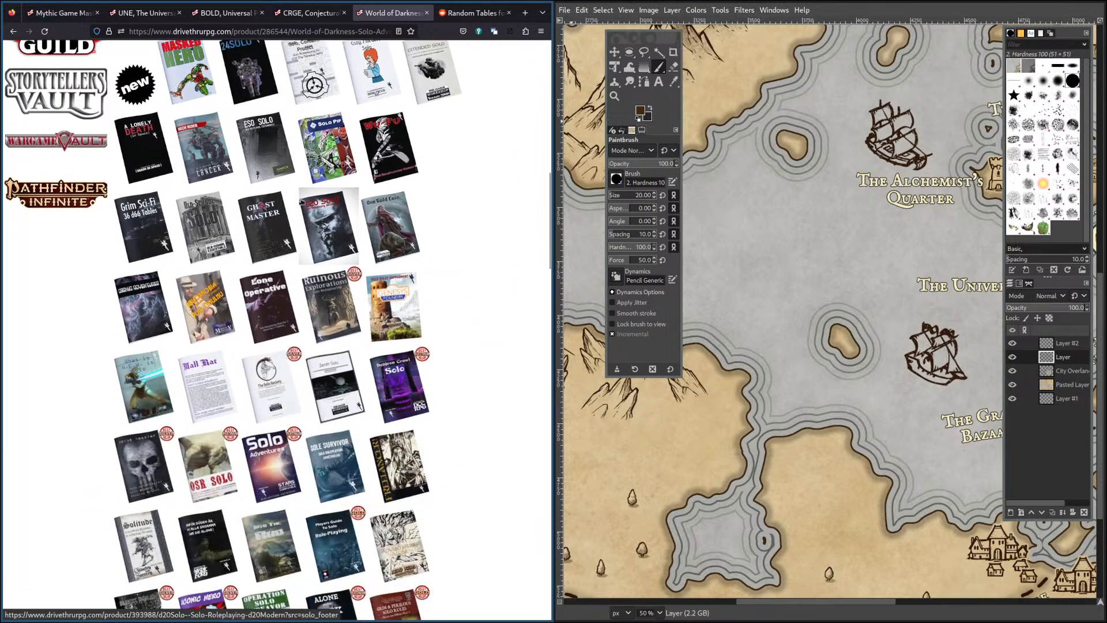
scroll(301, 201, "up", 15)
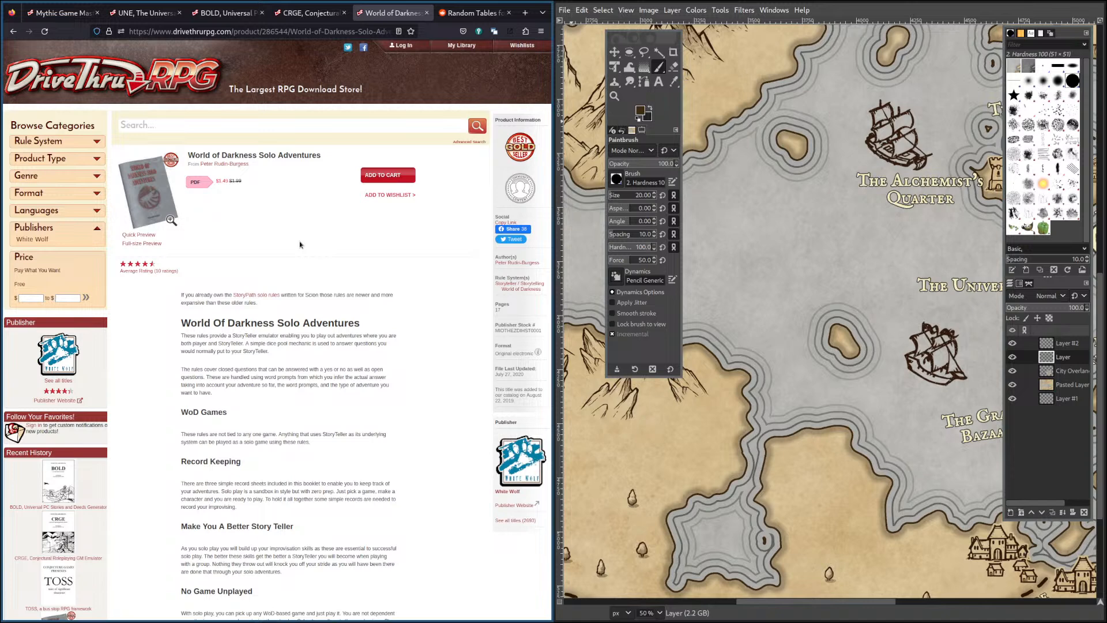
Switch to the r/BehindTheTables subreddit and examine its random-table posts, from Table of Tables to the Wilderness Encounter Table.
left_click_drag(791, 602, 900, 603)
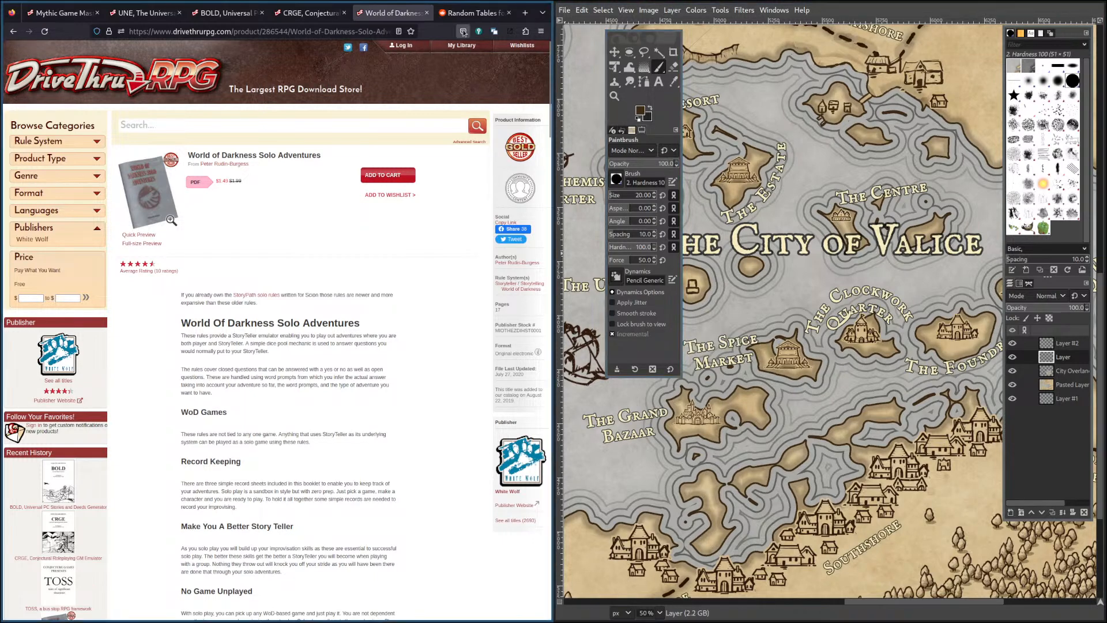
left_click(464, 14)
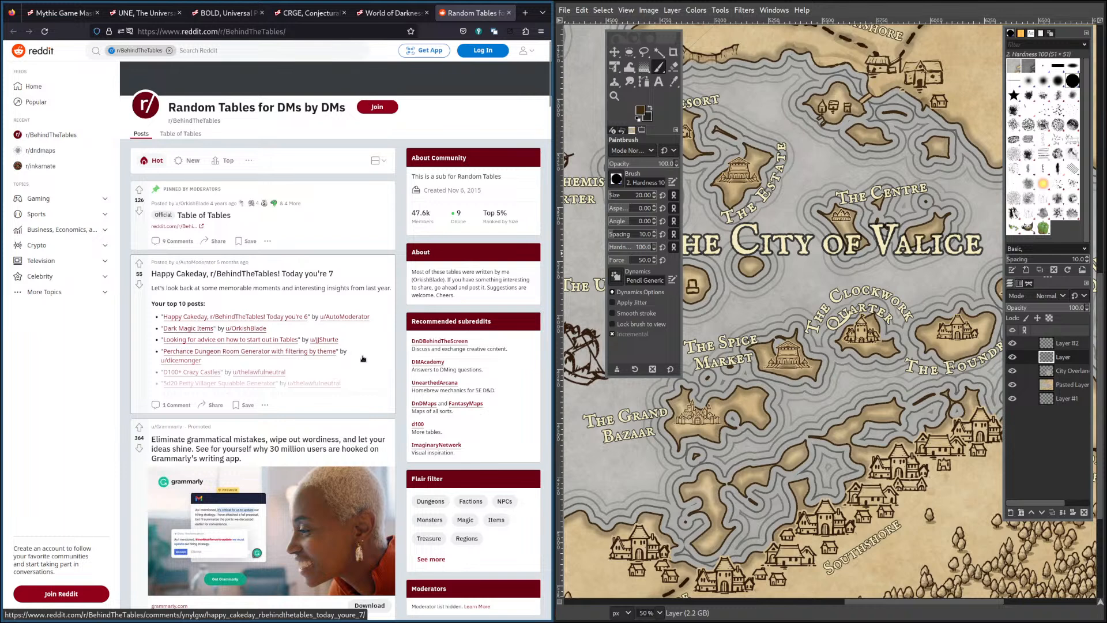
scroll(372, 375, "down", 2)
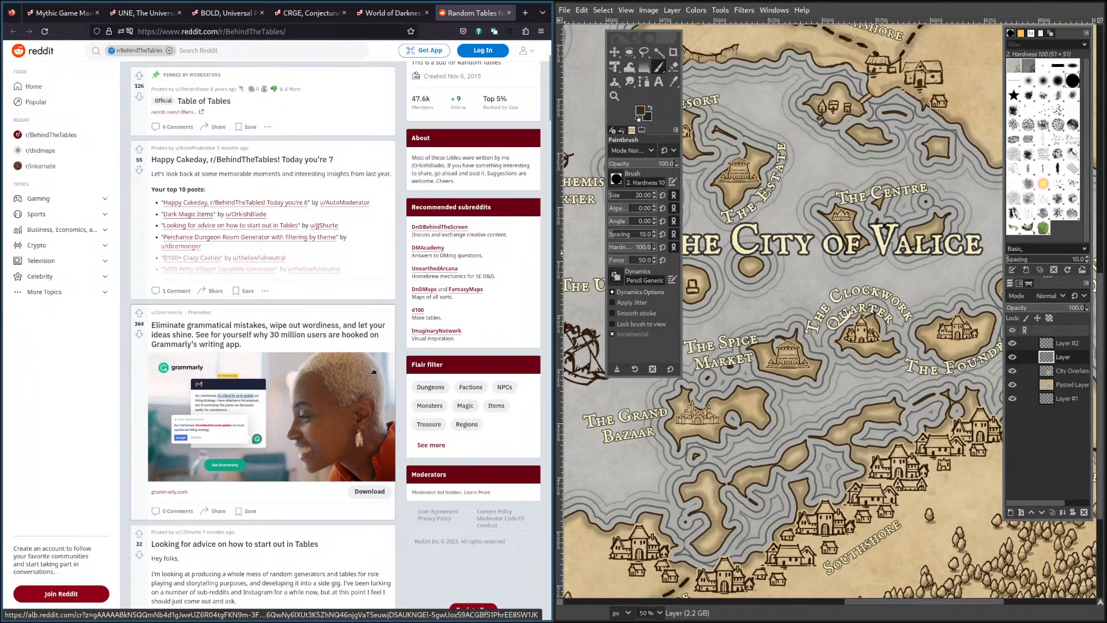
scroll(357, 345, "down", 5)
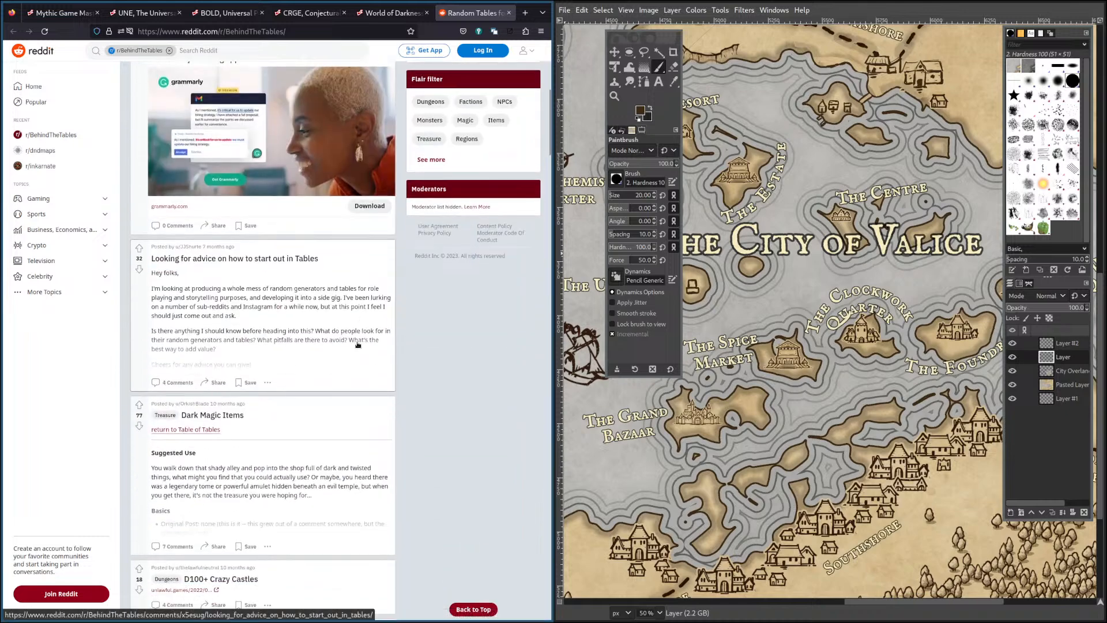
scroll(357, 344, "down", 5)
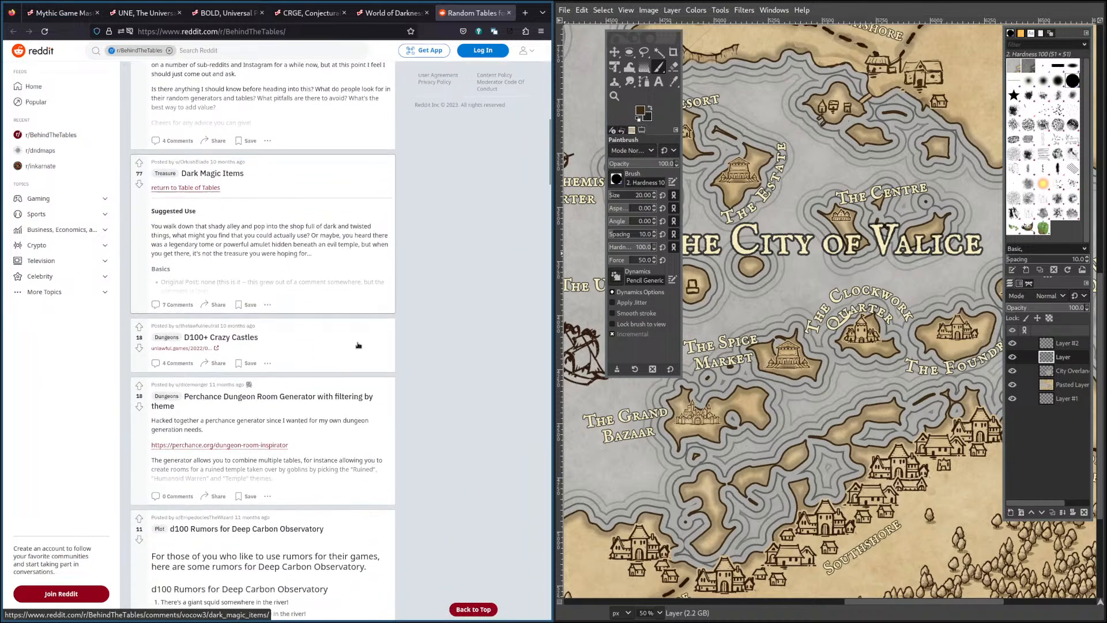
scroll(357, 344, "down", 3)
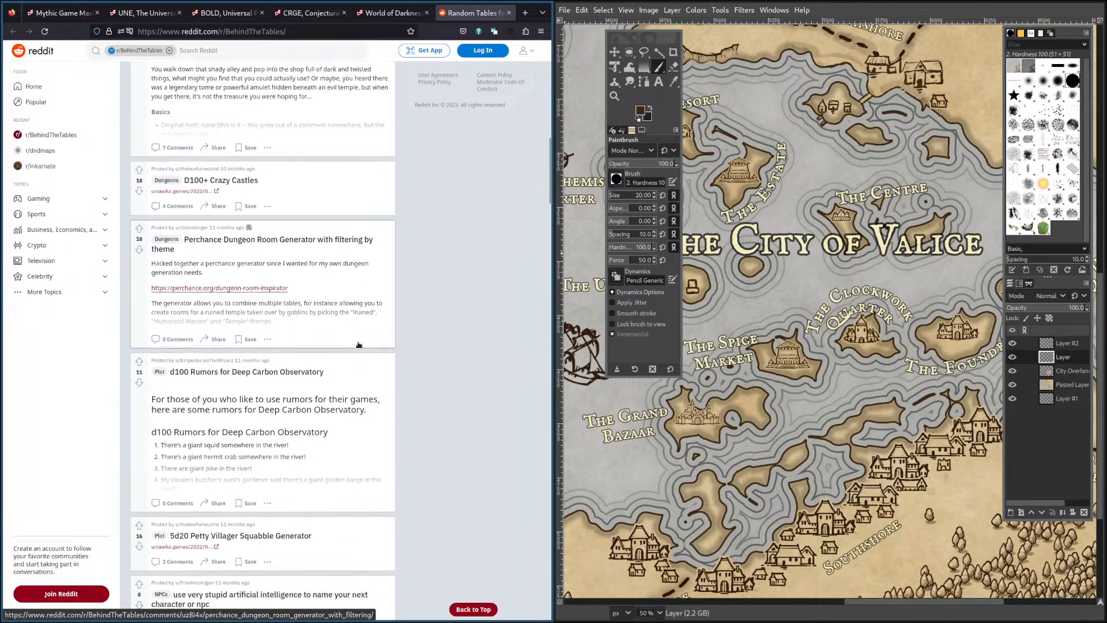
scroll(357, 345, "down", 5)
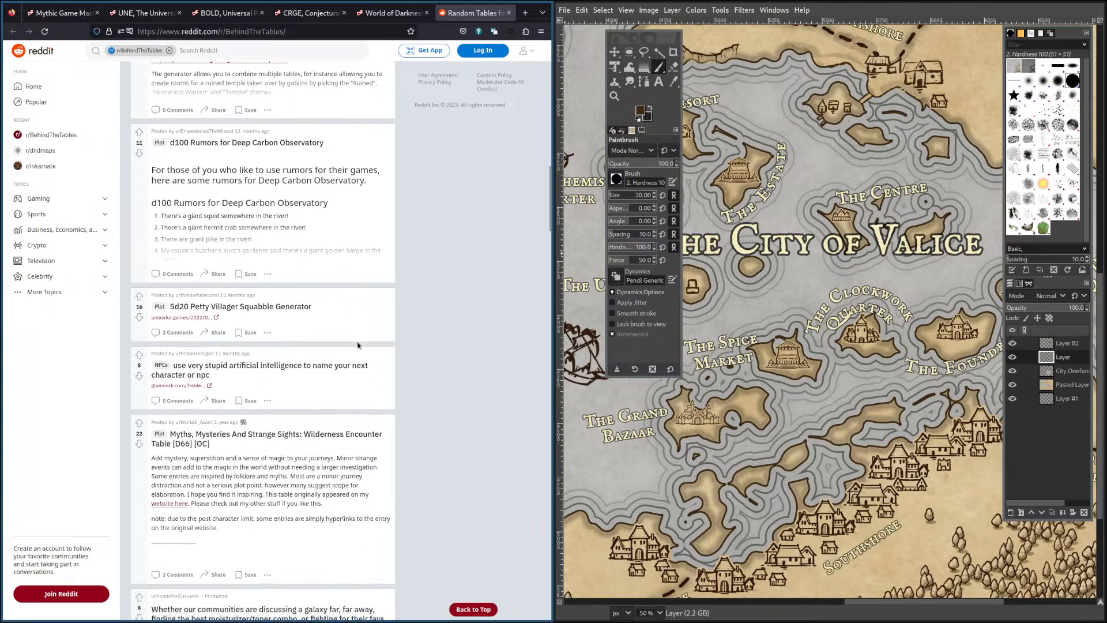
scroll(357, 344, "down", 1)
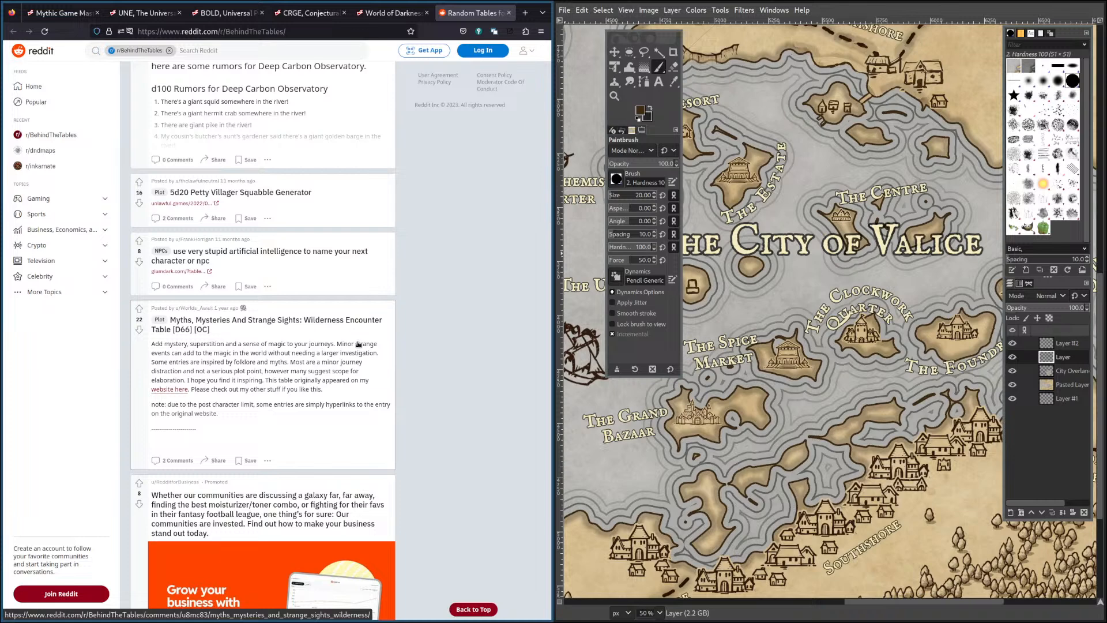
scroll(357, 344, "down", 6)
scroll(358, 344, "up", 8)
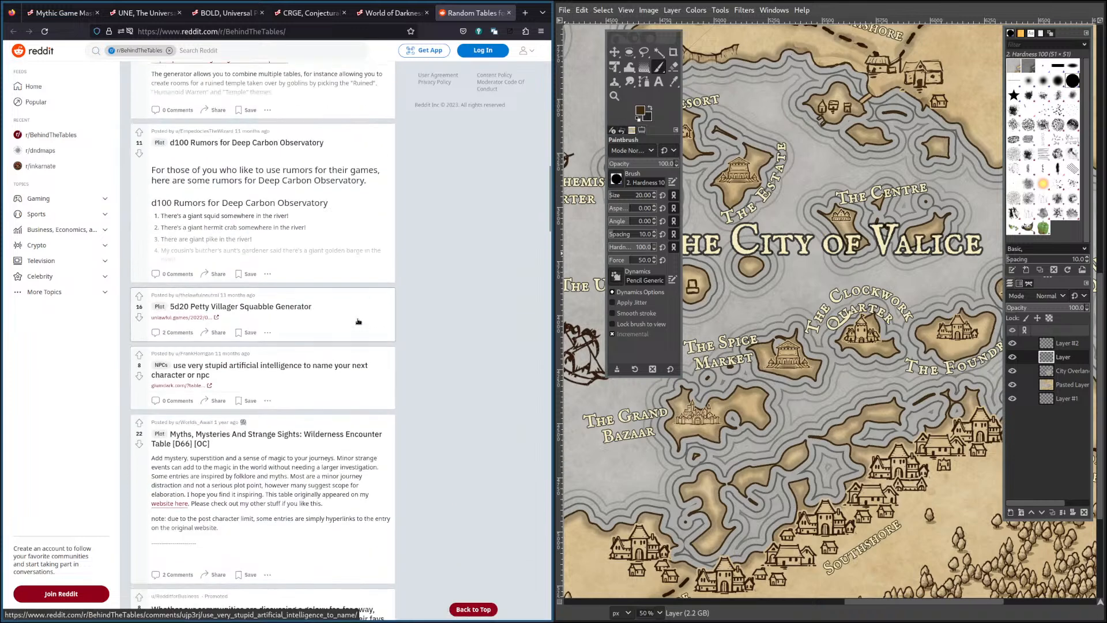
Close the browser window and move GIMP's floating toolbox off the river east of The Weaver's Quarter to the map view's western edge.
key("super+shift+q")
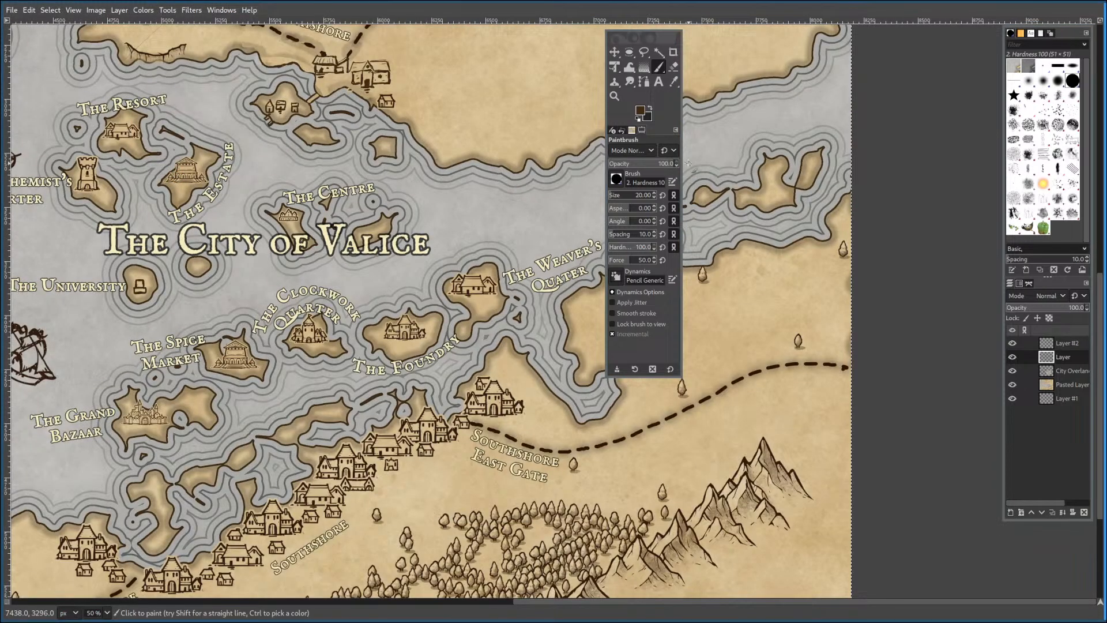
left_click_drag(661, 128, 65, 110)
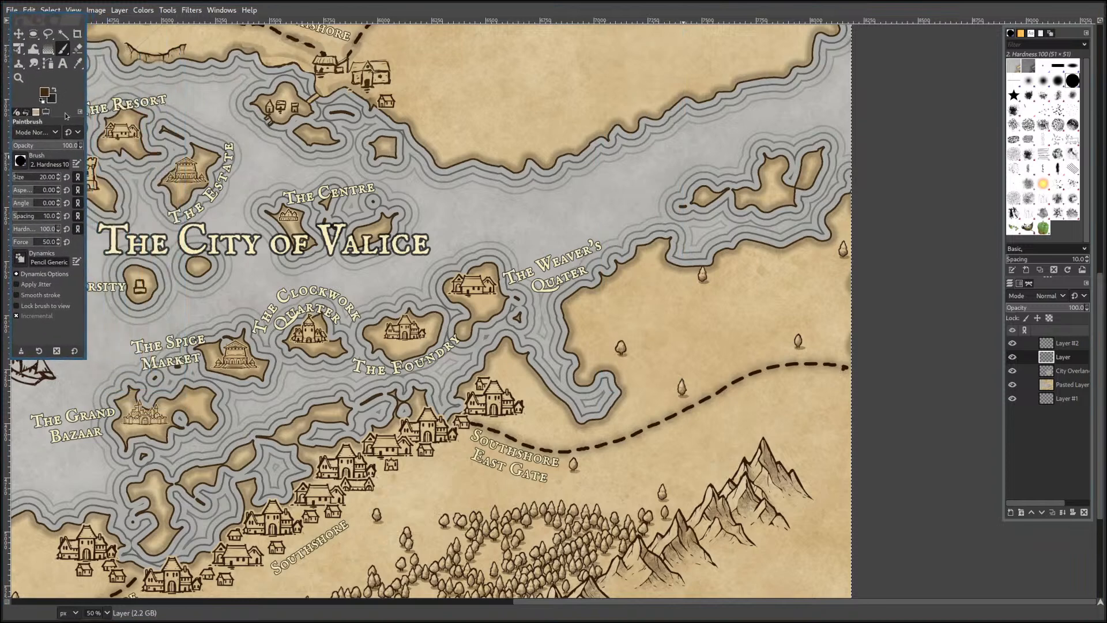